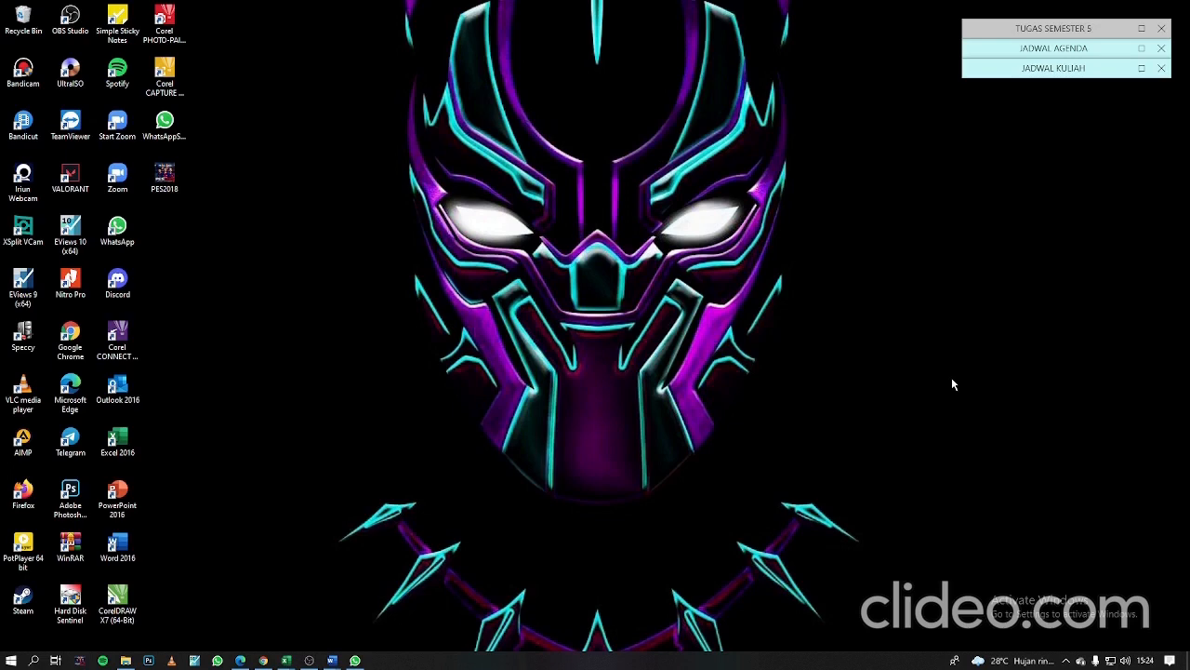
Step: Launch the StataMP-64 application from the Stata-MP-16.0 folder
{"action": "left_click", "coordinate": [125, 662]}
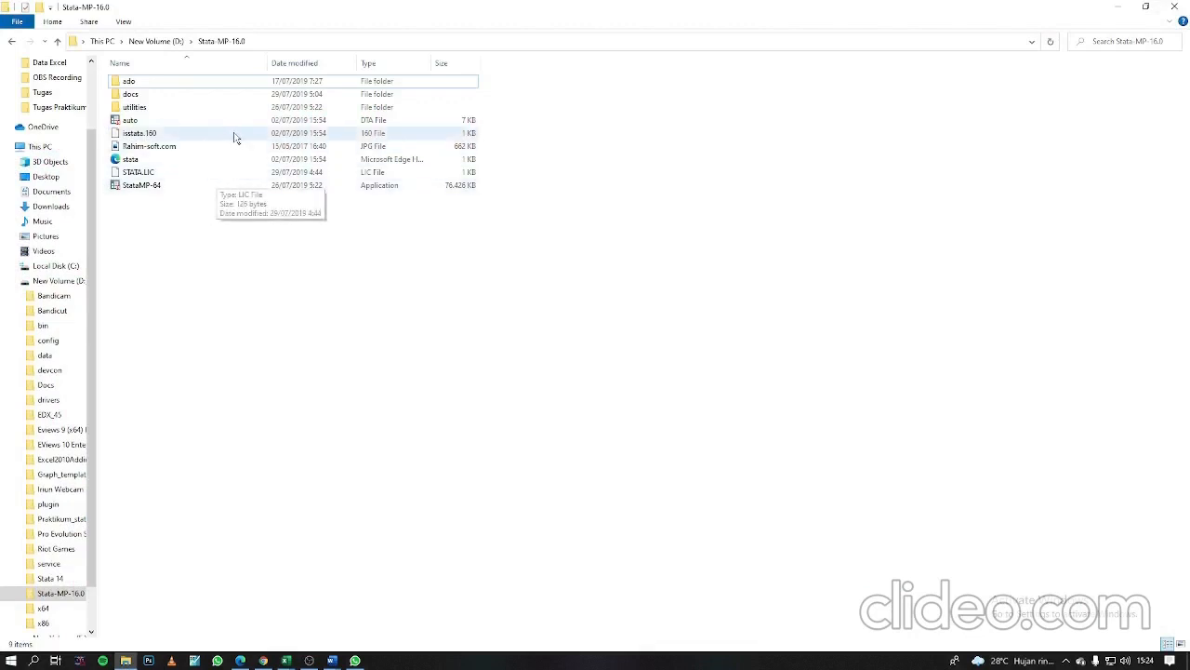
{"action": "double_click", "coordinate": [192, 185]}
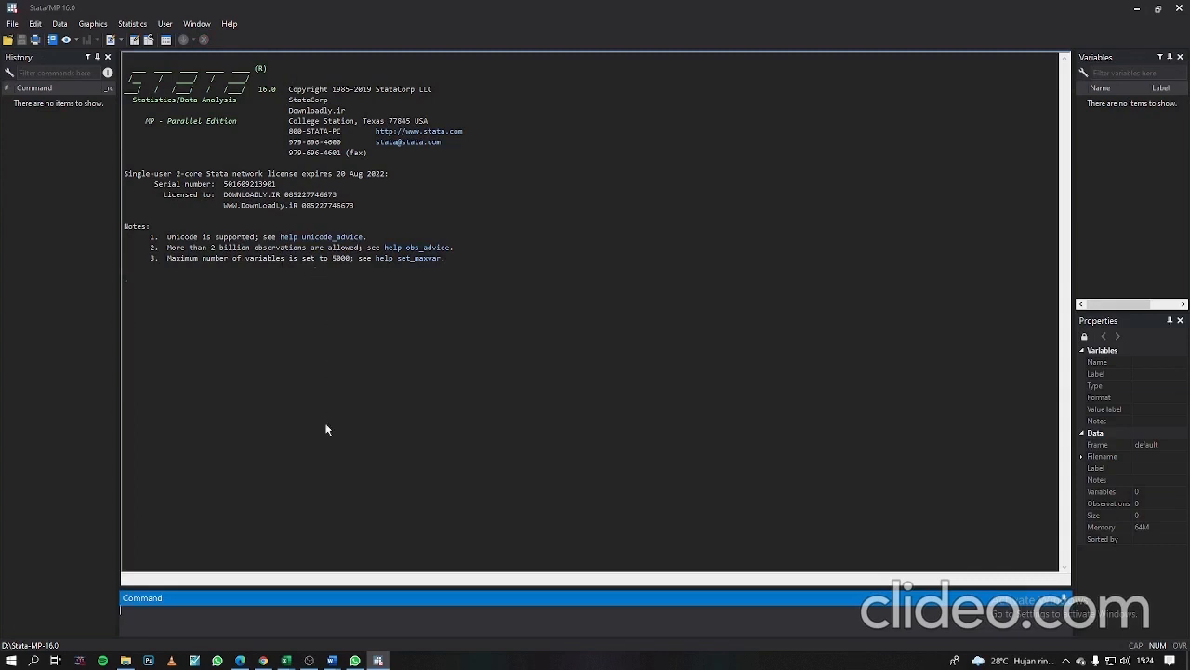
Step: Switch to the Data nomor 4 workbook in Excel and review the PE, BETA, EARN and DIV columns with their descriptions
{"action": "mouse_move", "coordinate": [287, 660]}
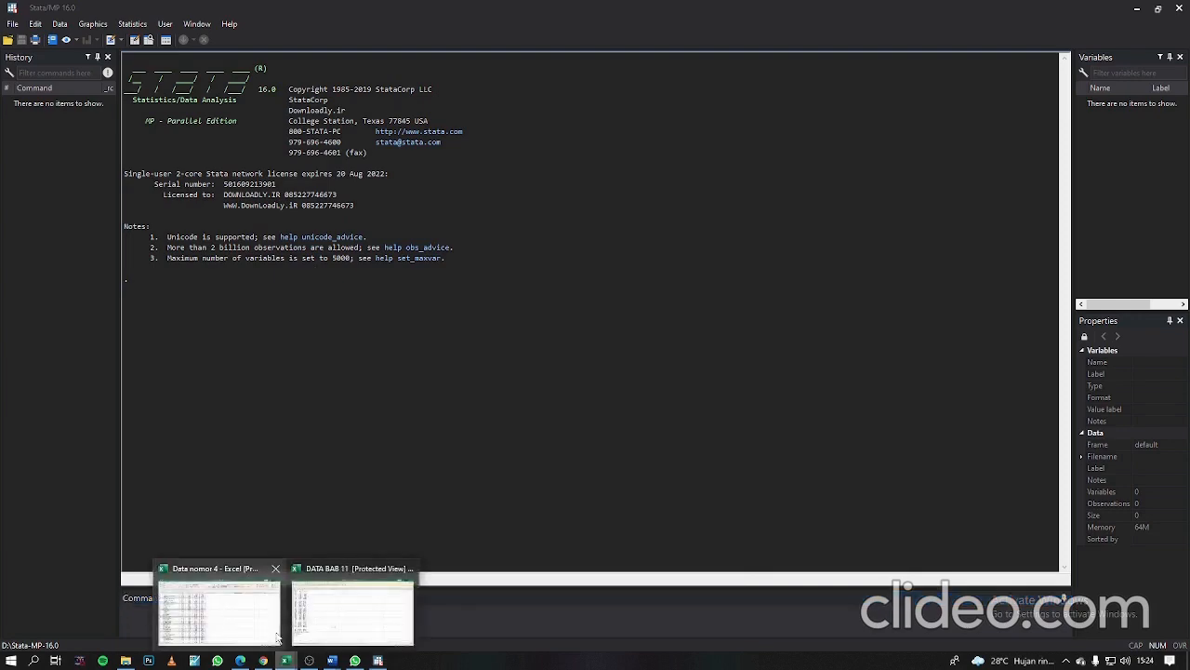
{"action": "left_click", "coordinate": [276, 629]}
{"action": "scroll", "coordinate": [333, 496], "scroll_direction": "up", "scroll_amount": 2}
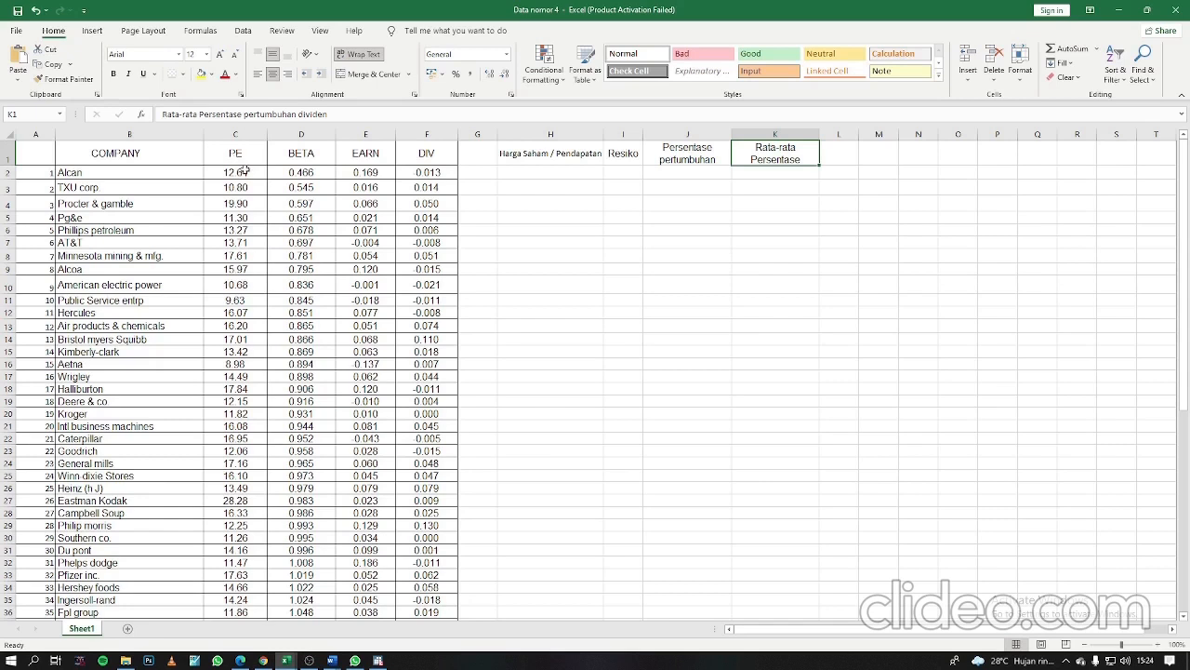
{"action": "left_click_drag", "start_coordinate": [244, 172], "coordinate": [243, 232]}
{"action": "scroll", "coordinate": [151, 382], "scroll_direction": "down", "scroll_amount": 14}
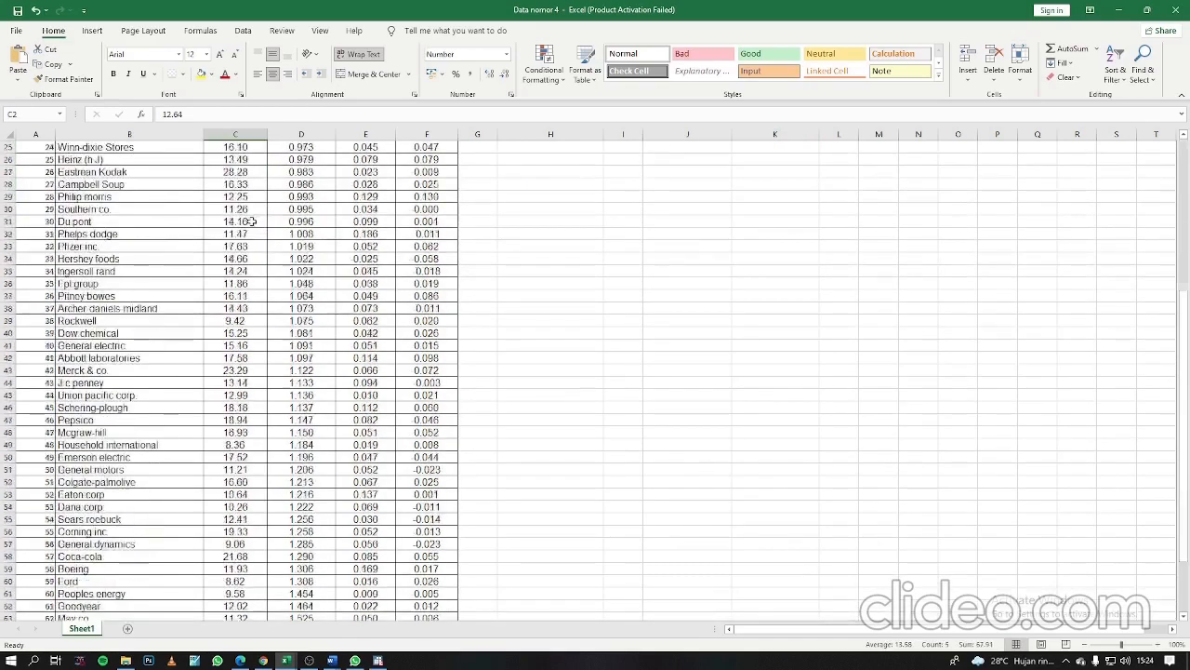
{"action": "scroll", "coordinate": [222, 415], "scroll_direction": "up", "scroll_amount": 14}
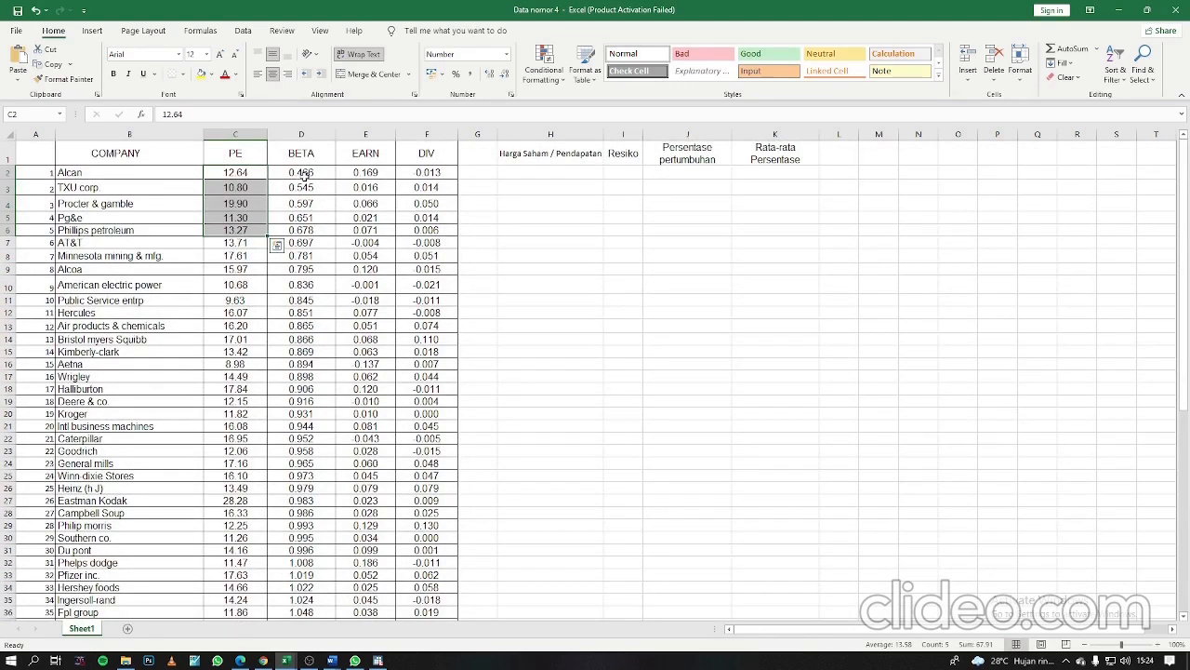
{"action": "left_click", "coordinate": [305, 174]}
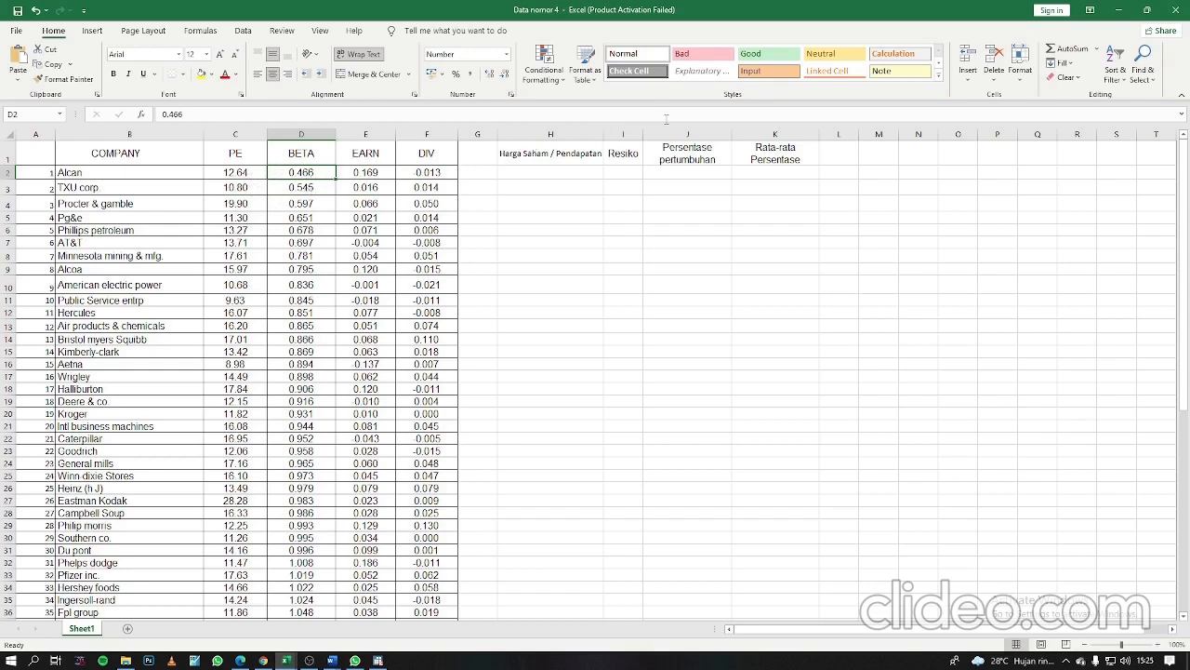
{"action": "left_click", "coordinate": [677, 149]}
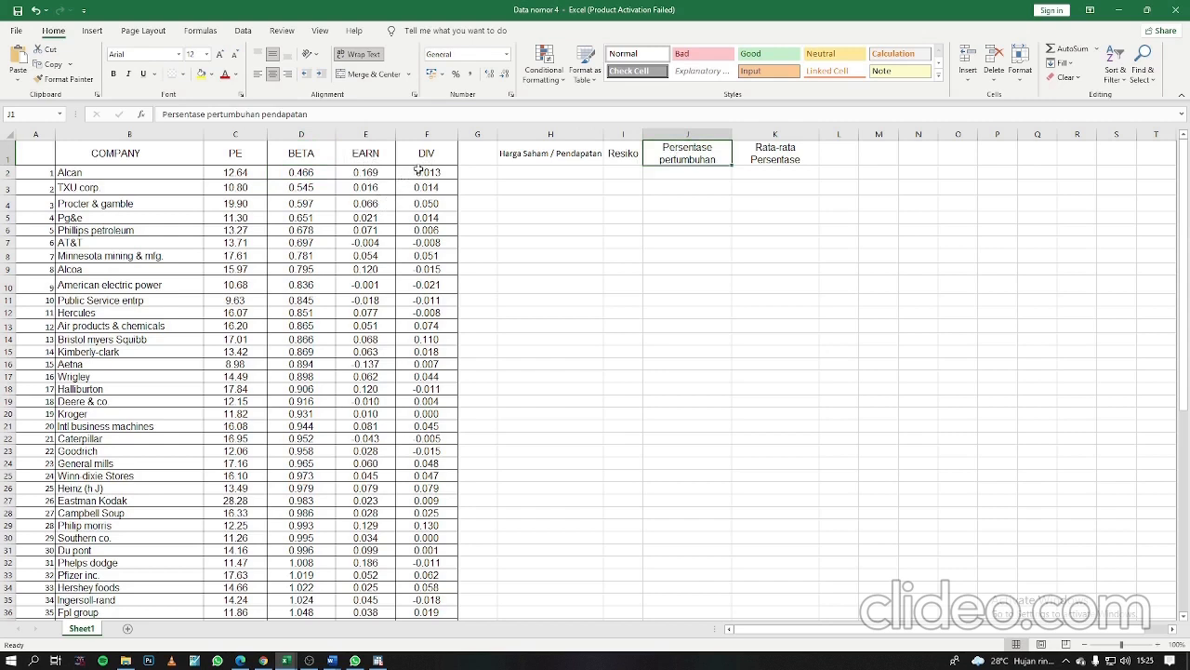
{"action": "left_click", "coordinate": [768, 154]}
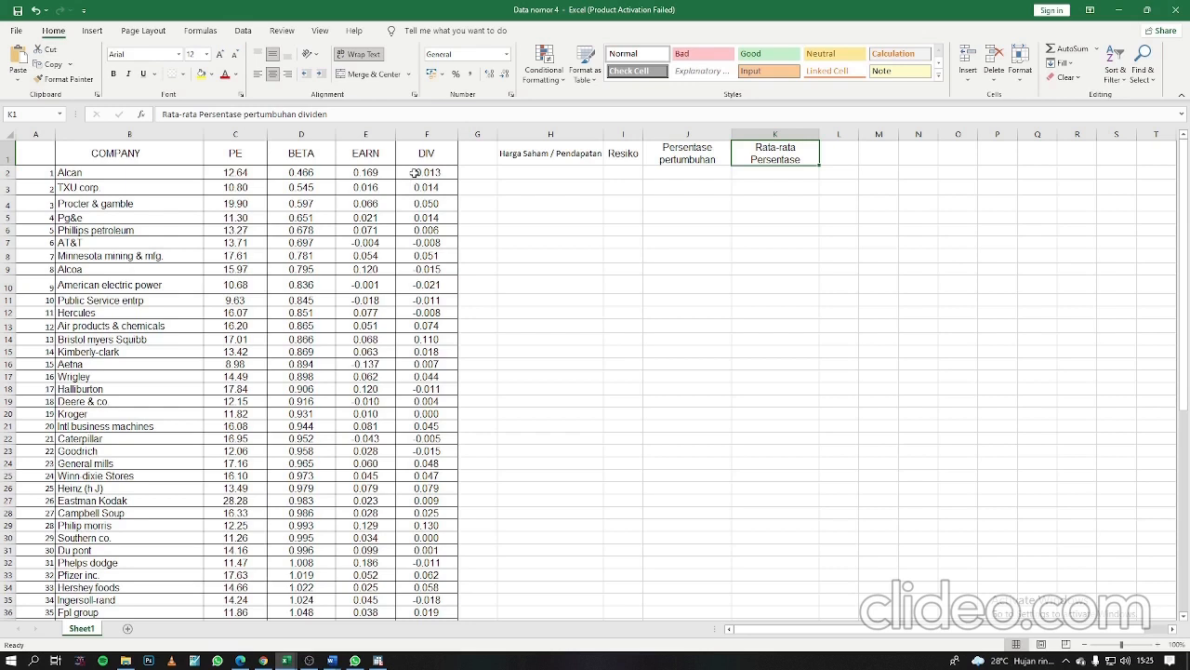
{"action": "left_click_drag", "start_coordinate": [435, 175], "coordinate": [430, 287]}
{"action": "left_click", "coordinate": [279, 256]}
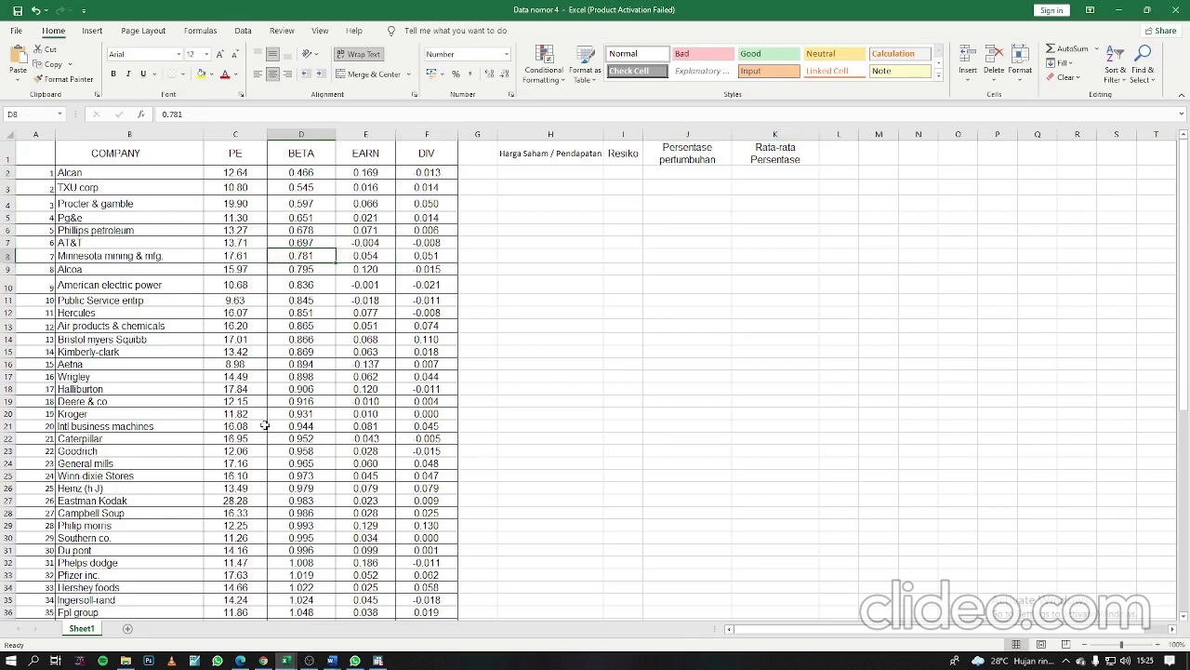
{"action": "left_click", "coordinate": [1120, 12]}
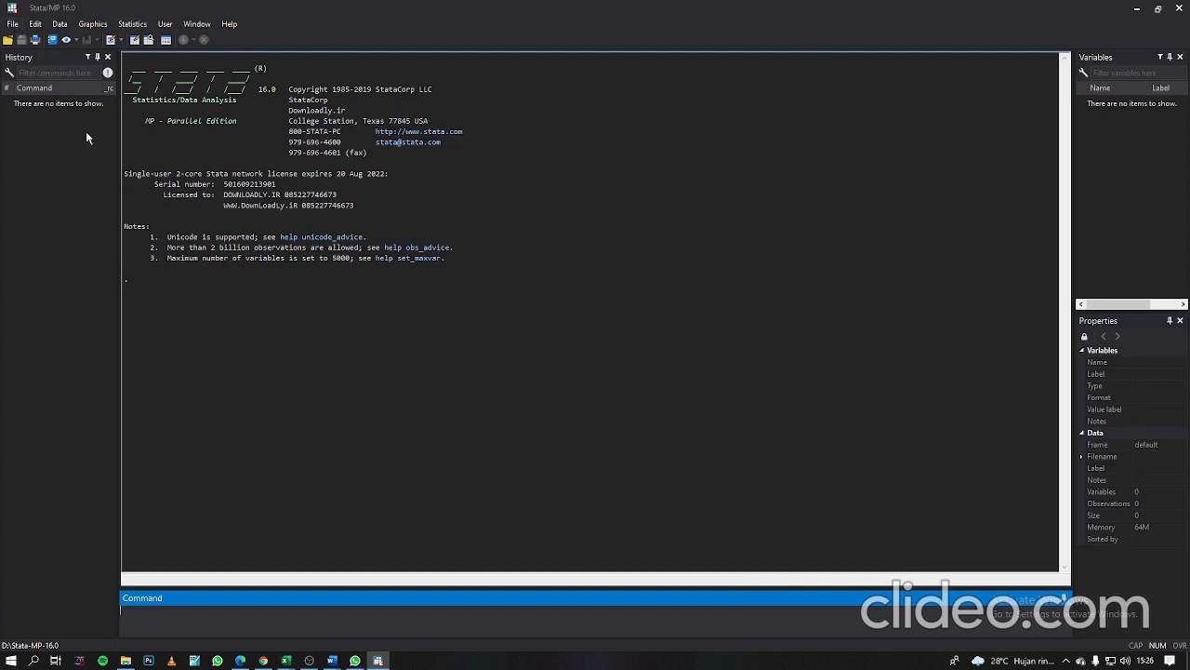
Step: Begin a log in Stata, saved as "Praktik Menggunakan Stata" in the Tugas Praktikum folder as a Formatted Log (*.smcl)
{"action": "left_click", "coordinate": [14, 25]}
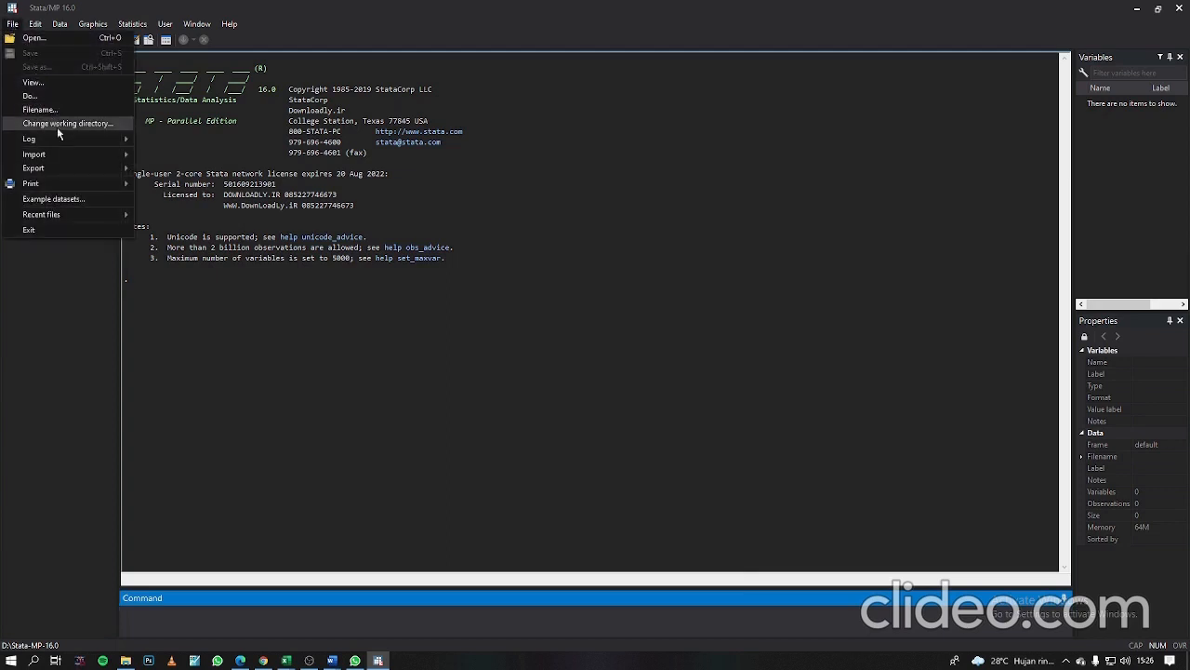
{"action": "mouse_move", "coordinate": [61, 139]}
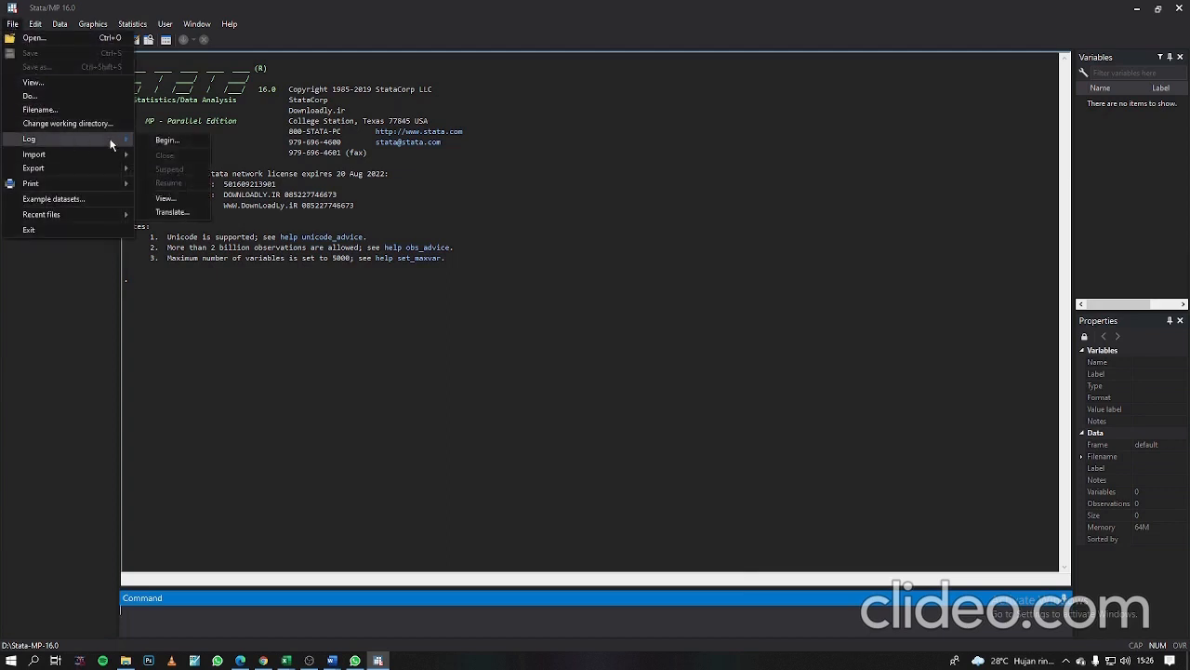
{"action": "left_click", "coordinate": [166, 140]}
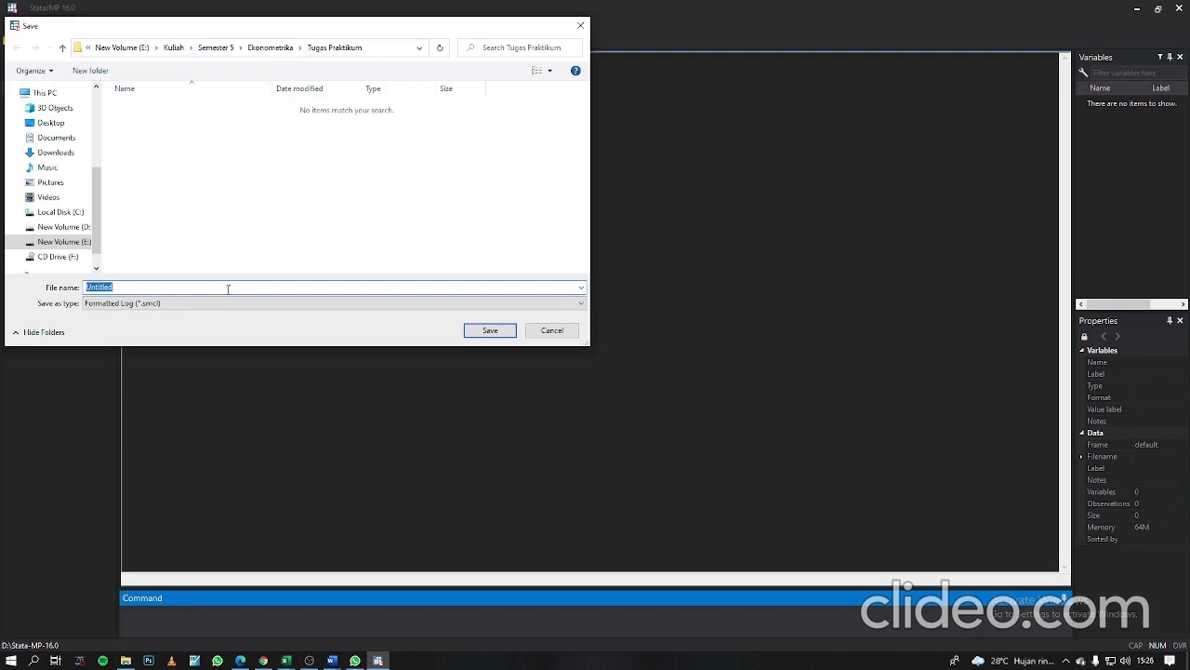
{"action": "type", "text": "Prak"}
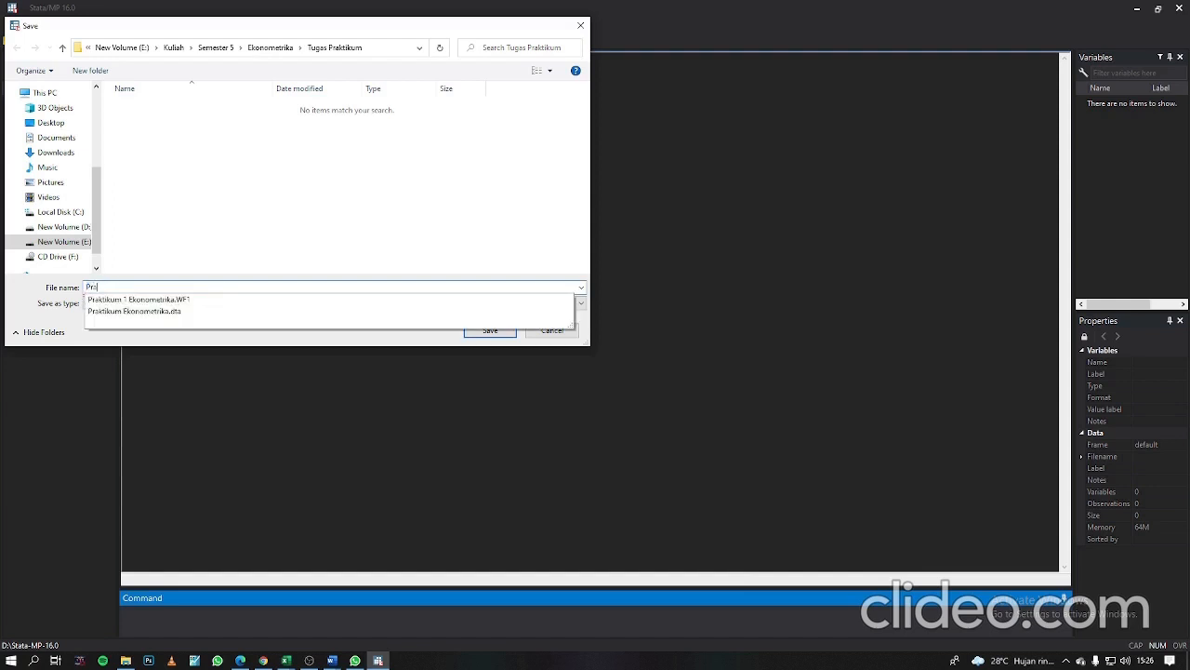
{"action": "type", "text": "tik"}
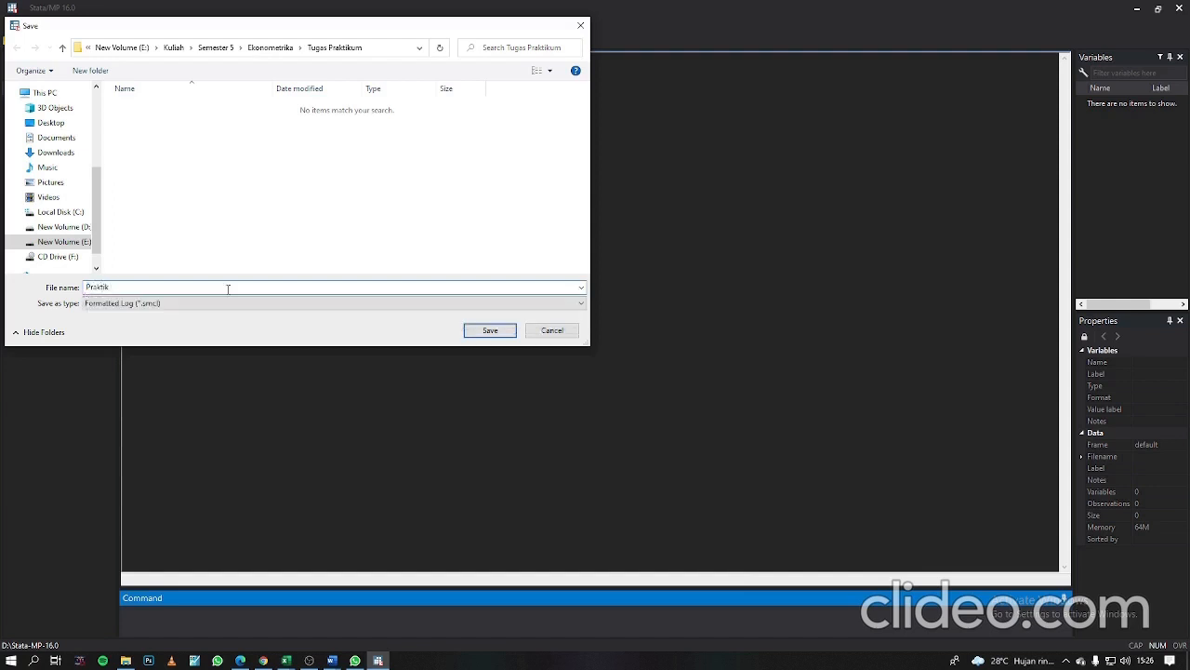
{"action": "type", "text": " Menggunakan Stata"}
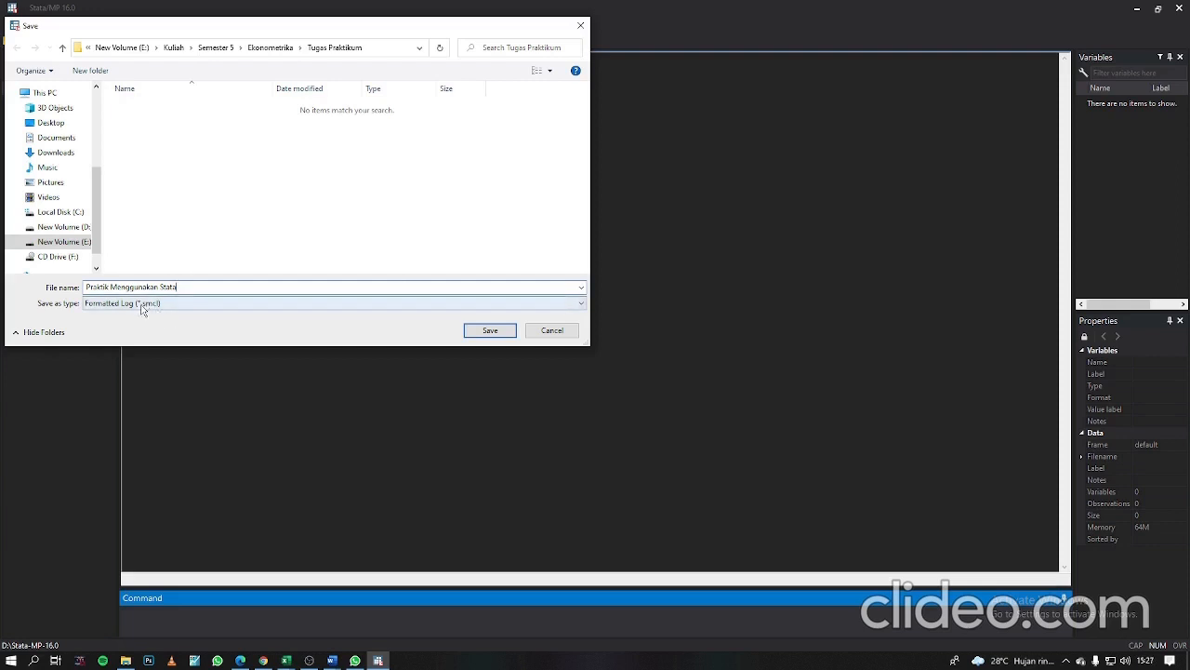
{"action": "left_click", "coordinate": [288, 307]}
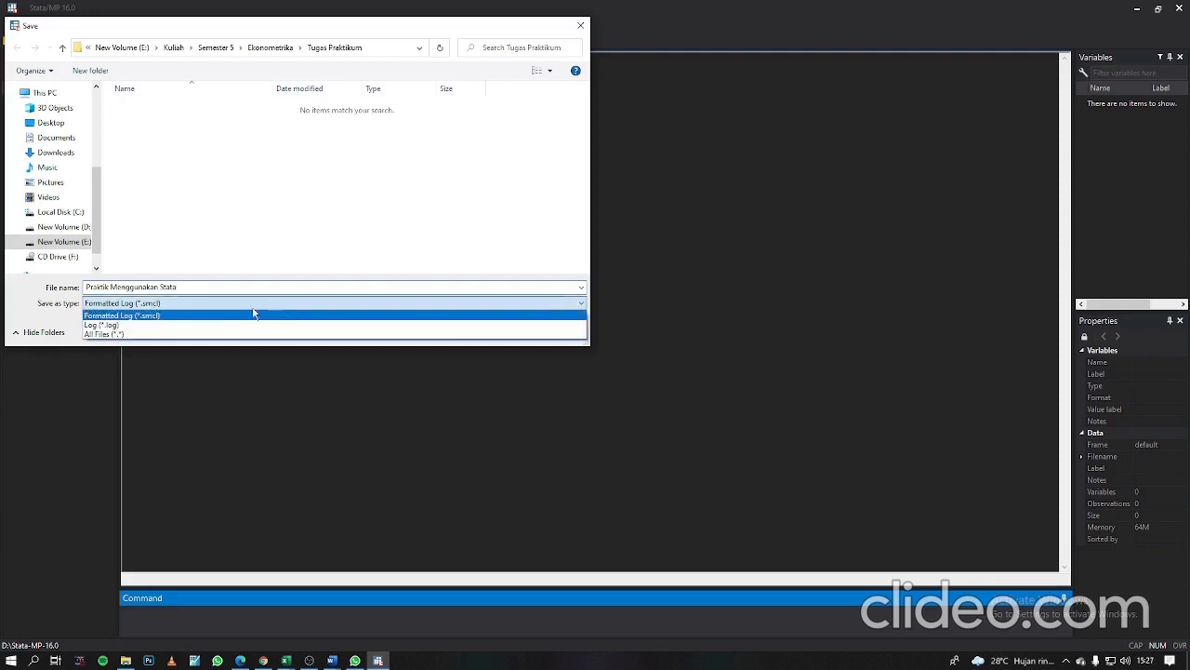
{"action": "left_click", "coordinate": [232, 319]}
{"action": "left_click", "coordinate": [490, 331]}
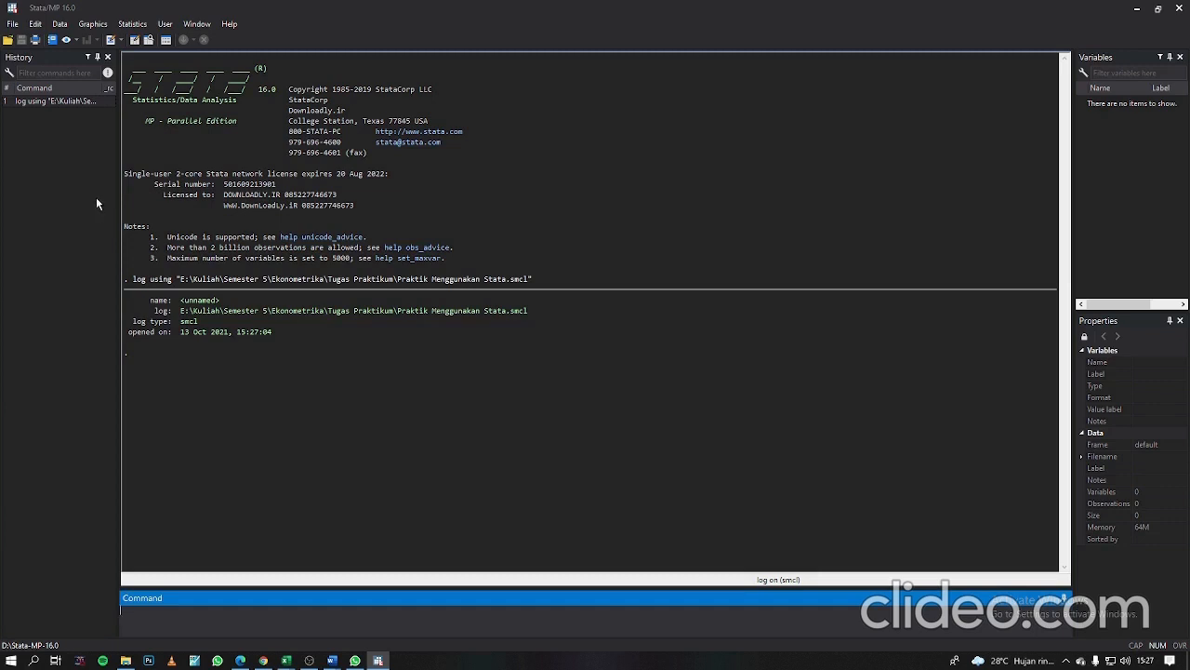
Step: Start importing an Excel spreadsheet and move the import dialog higher on the screen
{"action": "left_click", "coordinate": [13, 24]}
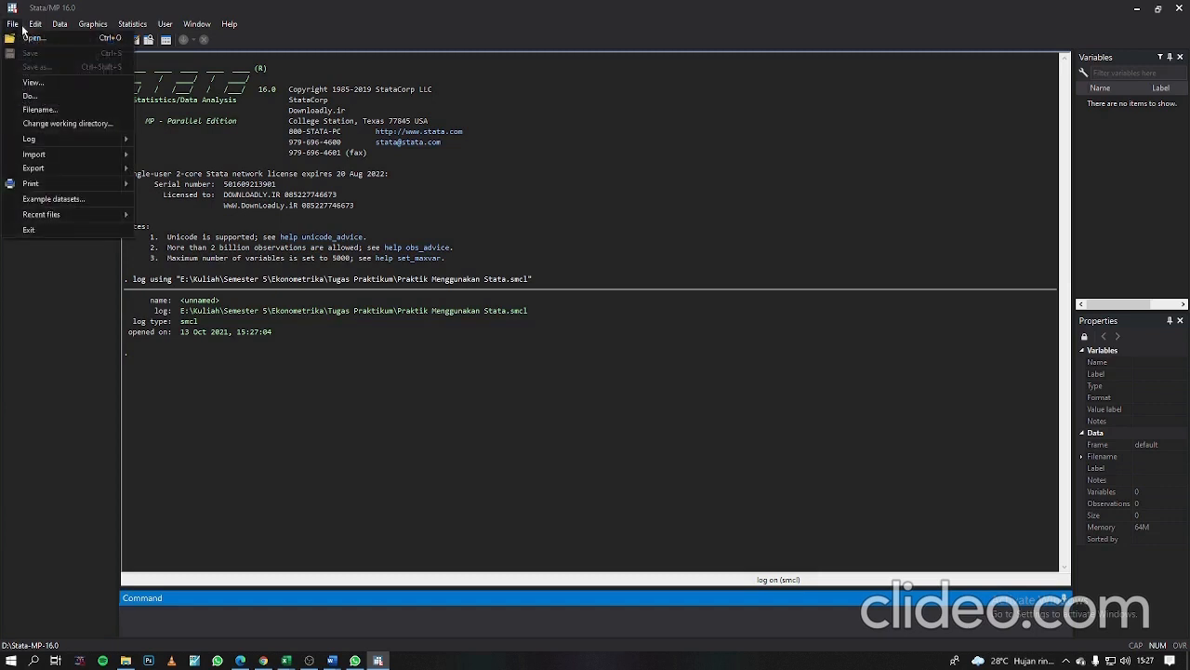
{"action": "left_click", "coordinate": [15, 25]}
{"action": "left_click", "coordinate": [14, 25]}
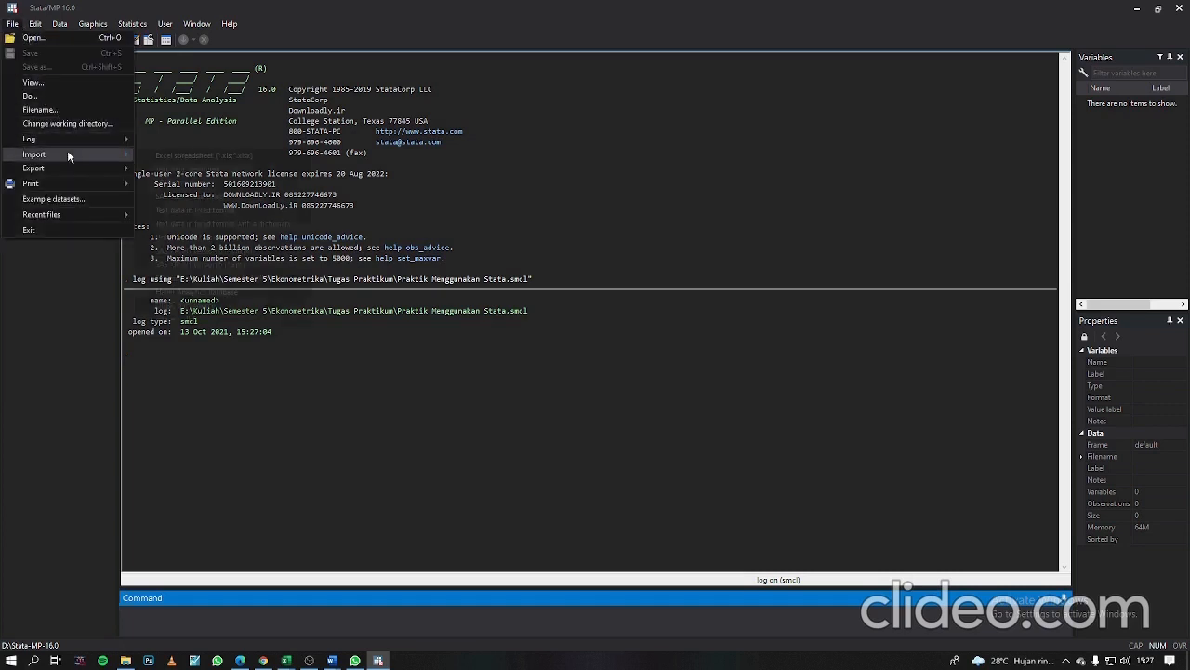
{"action": "mouse_move", "coordinate": [67, 154]}
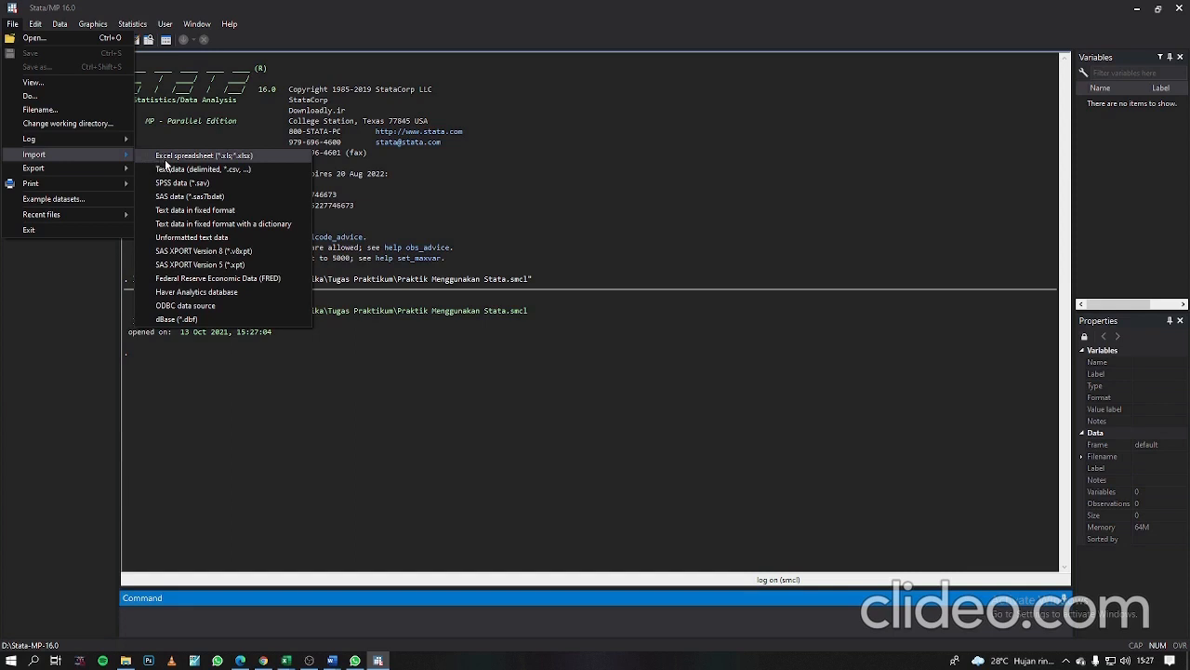
{"action": "left_click", "coordinate": [167, 157]}
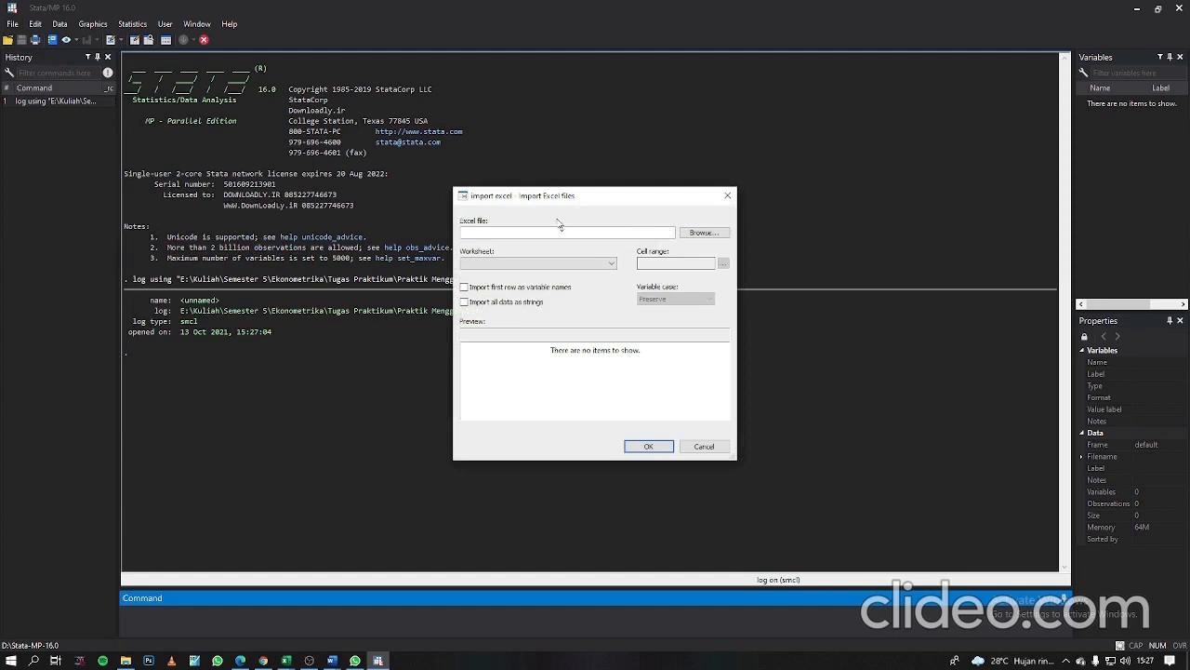
{"action": "left_click_drag", "start_coordinate": [562, 197], "coordinate": [553, 143]}
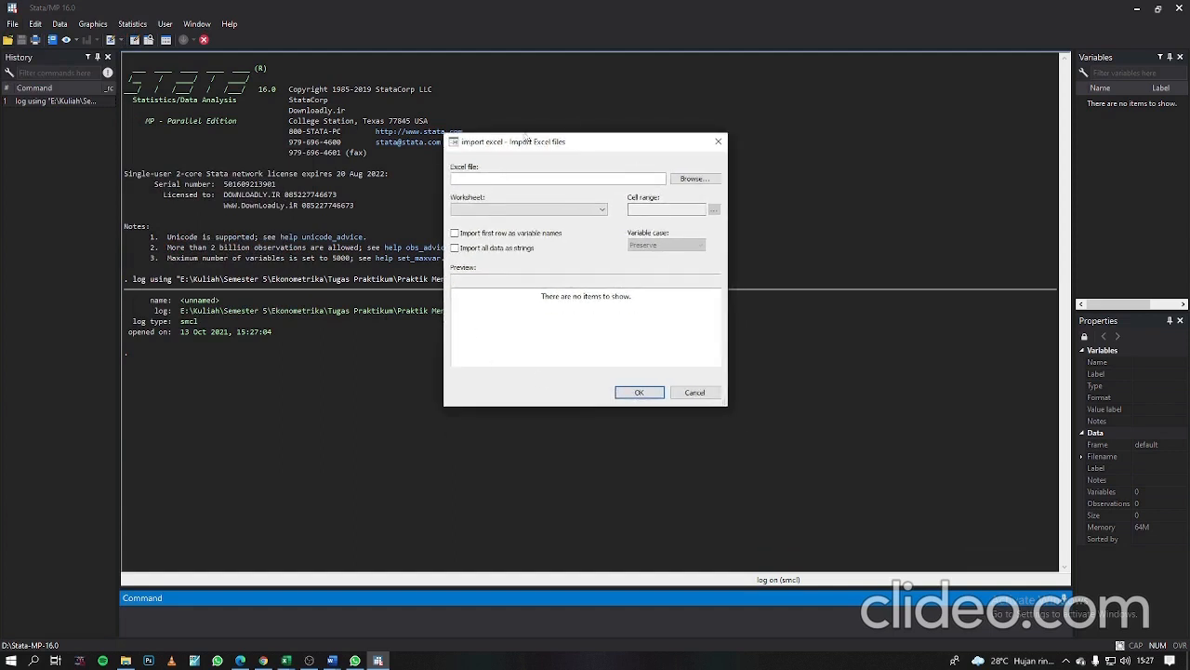
Step: Load the Data Praktikum Pertemuan 4 workbook as the file to import and look through its preview
{"action": "left_click", "coordinate": [702, 183]}
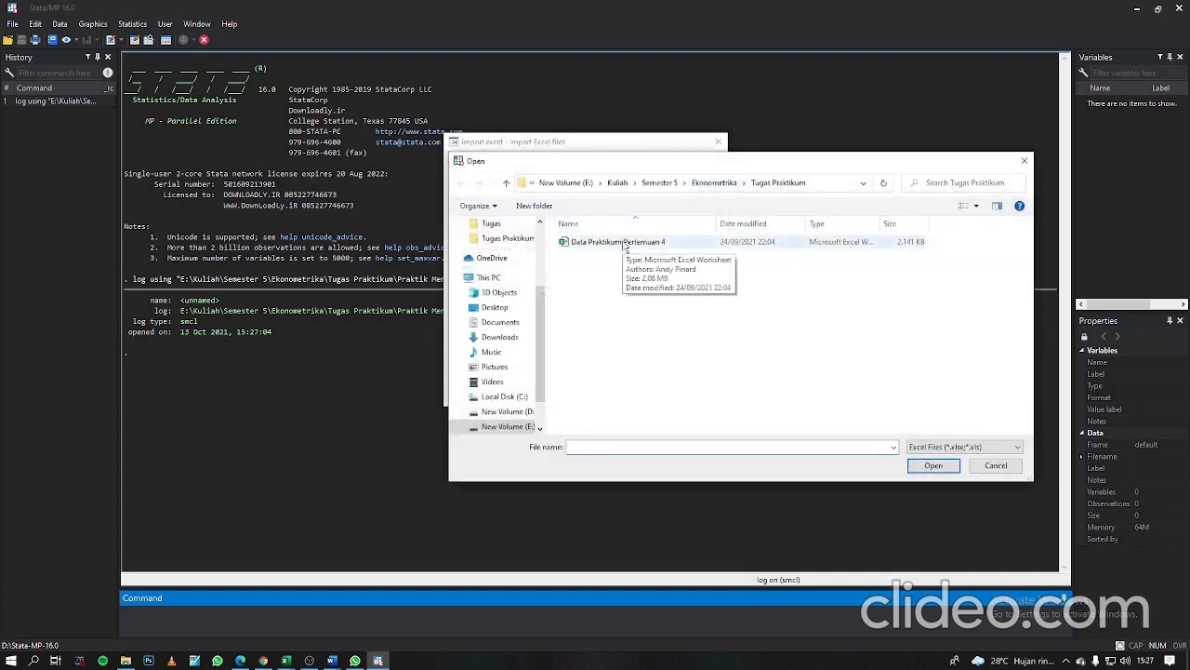
{"action": "left_click", "coordinate": [623, 244]}
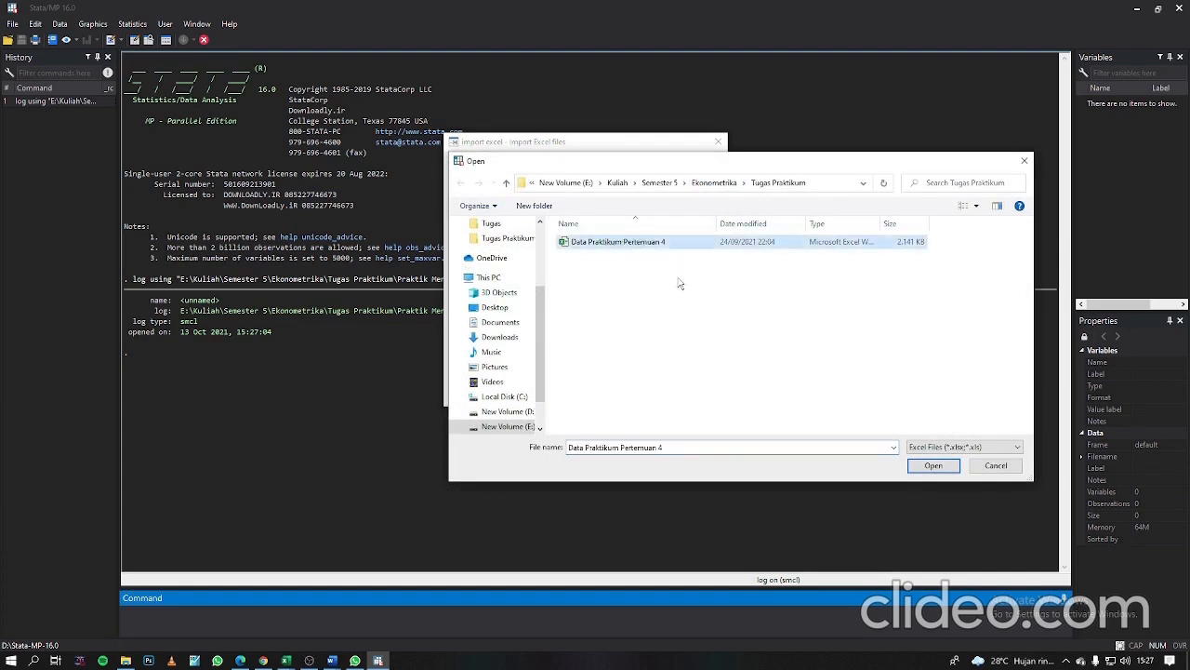
{"action": "left_click", "coordinate": [933, 465]}
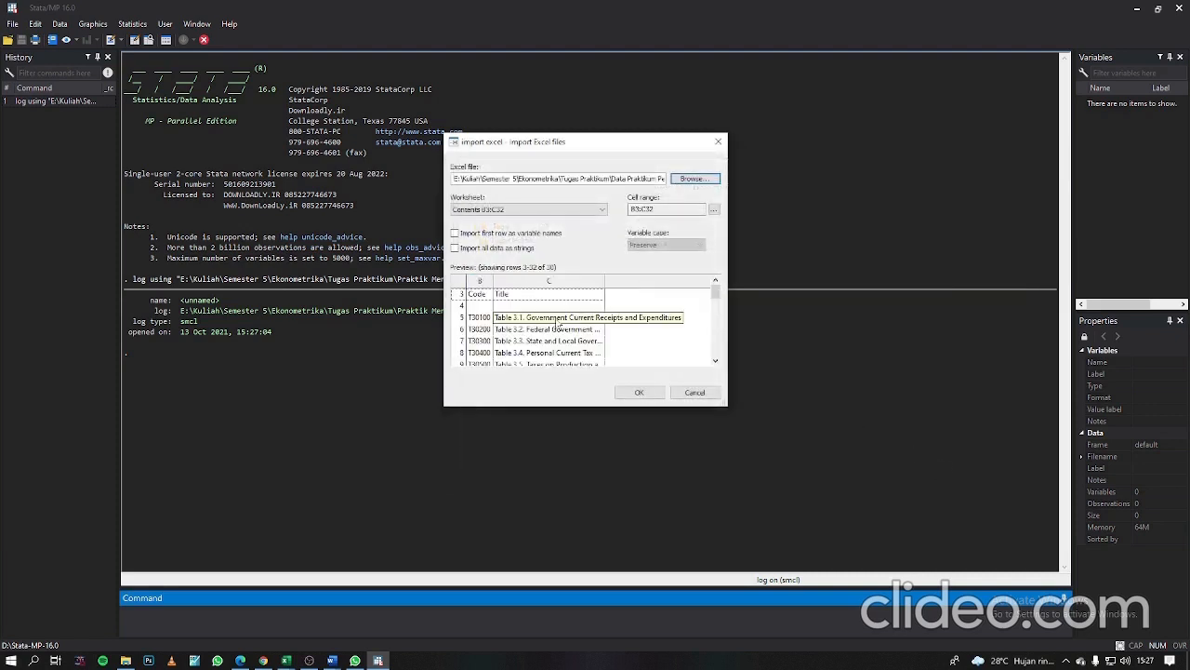
{"action": "scroll", "coordinate": [496, 333], "scroll_direction": "down", "scroll_amount": 1}
{"action": "scroll", "coordinate": [496, 334], "scroll_direction": "up", "scroll_amount": 1}
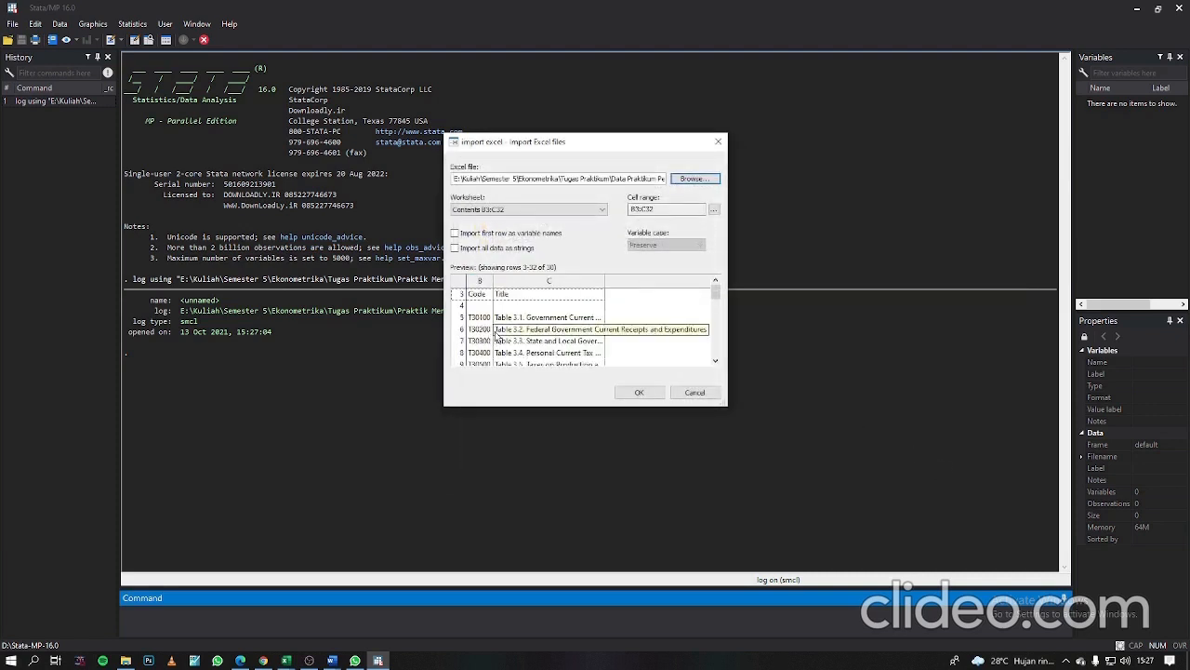
{"action": "scroll", "coordinate": [499, 339], "scroll_direction": "down", "scroll_amount": 8}
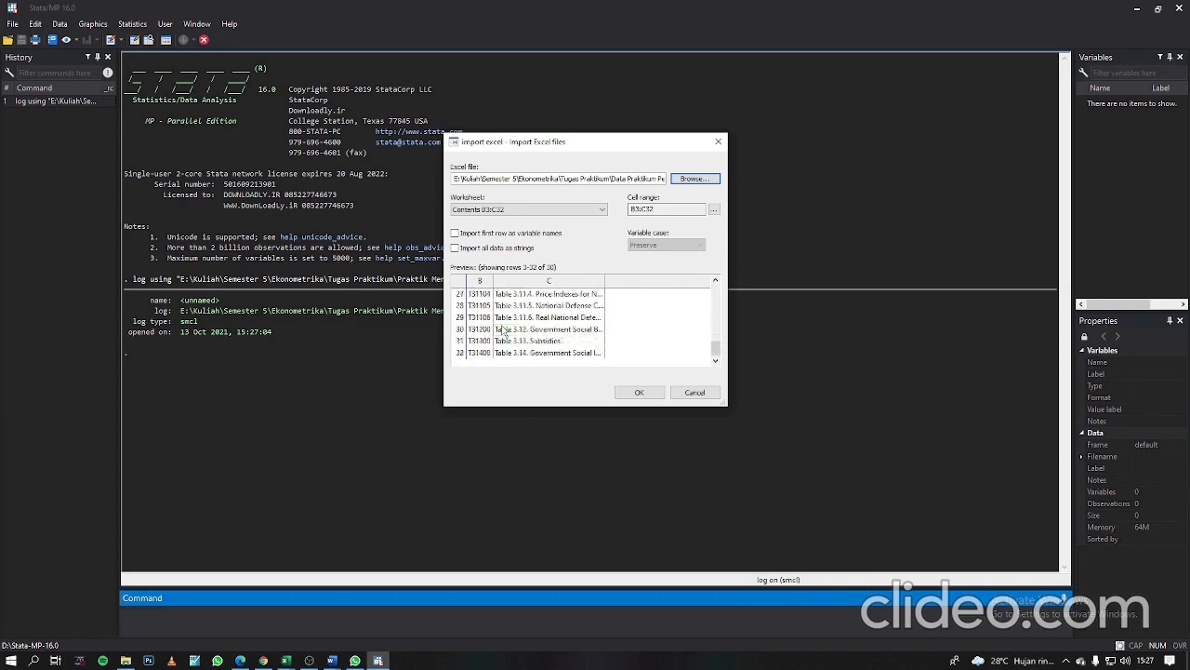
{"action": "scroll", "coordinate": [504, 336], "scroll_direction": "up", "scroll_amount": 8}
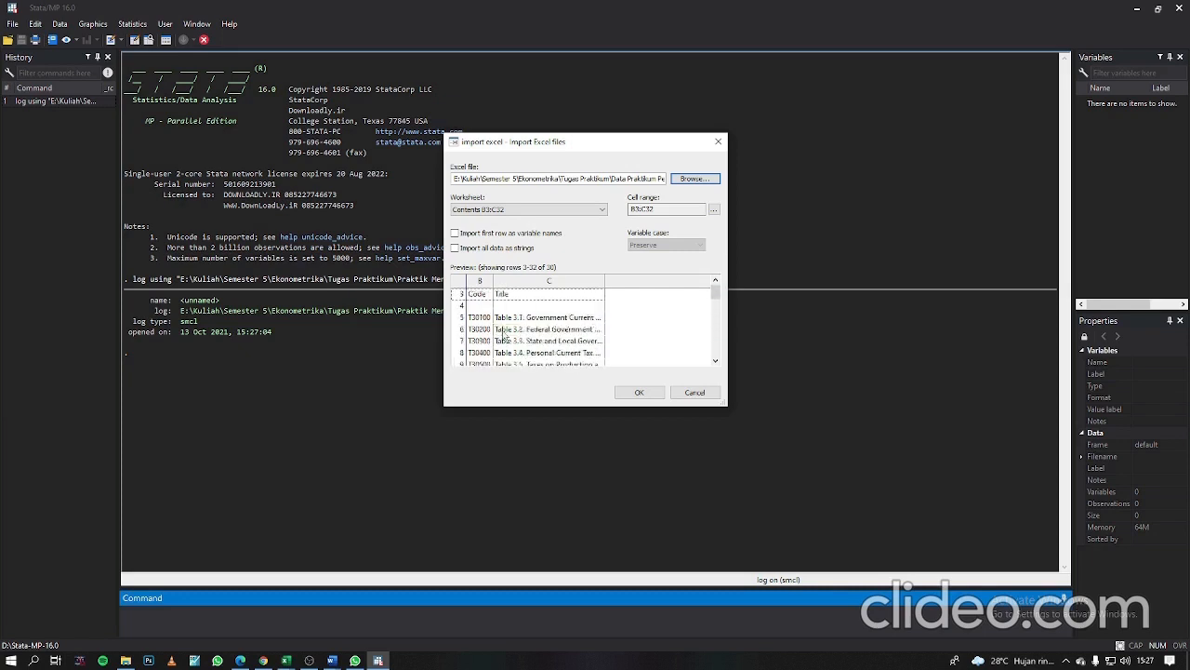
Step: Choose the Data nomor 4 workbook from the Ekonometrika\Tugas folder as the file to import and check its preview
{"action": "left_click", "coordinate": [696, 178]}
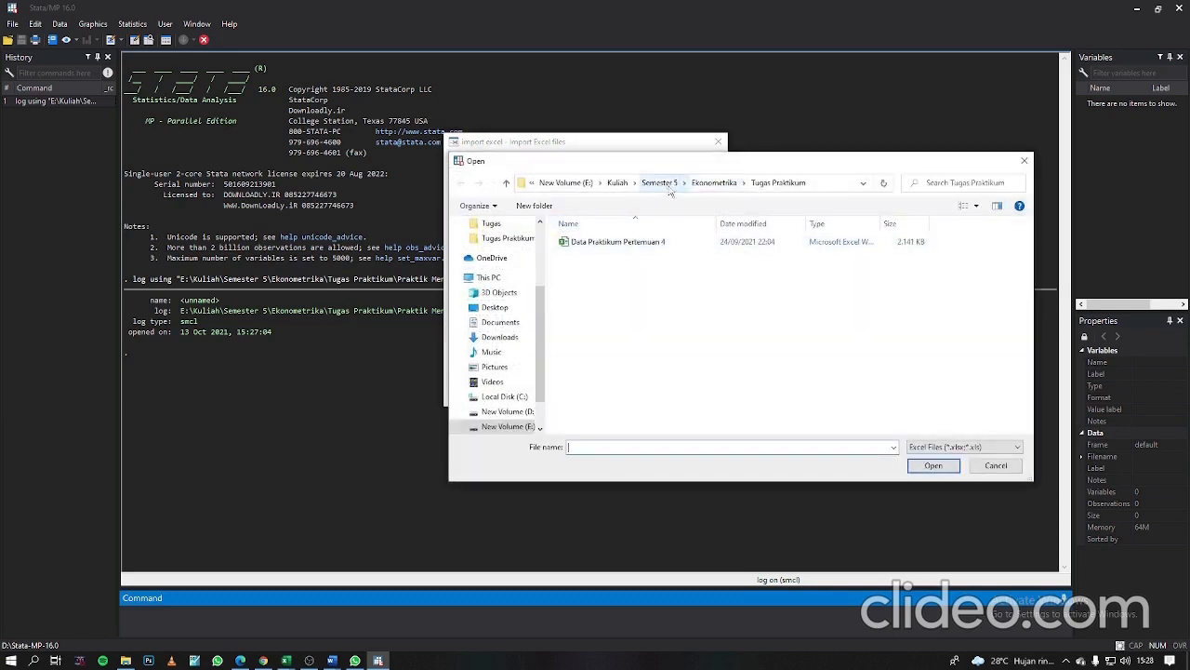
{"action": "left_click", "coordinate": [714, 183]}
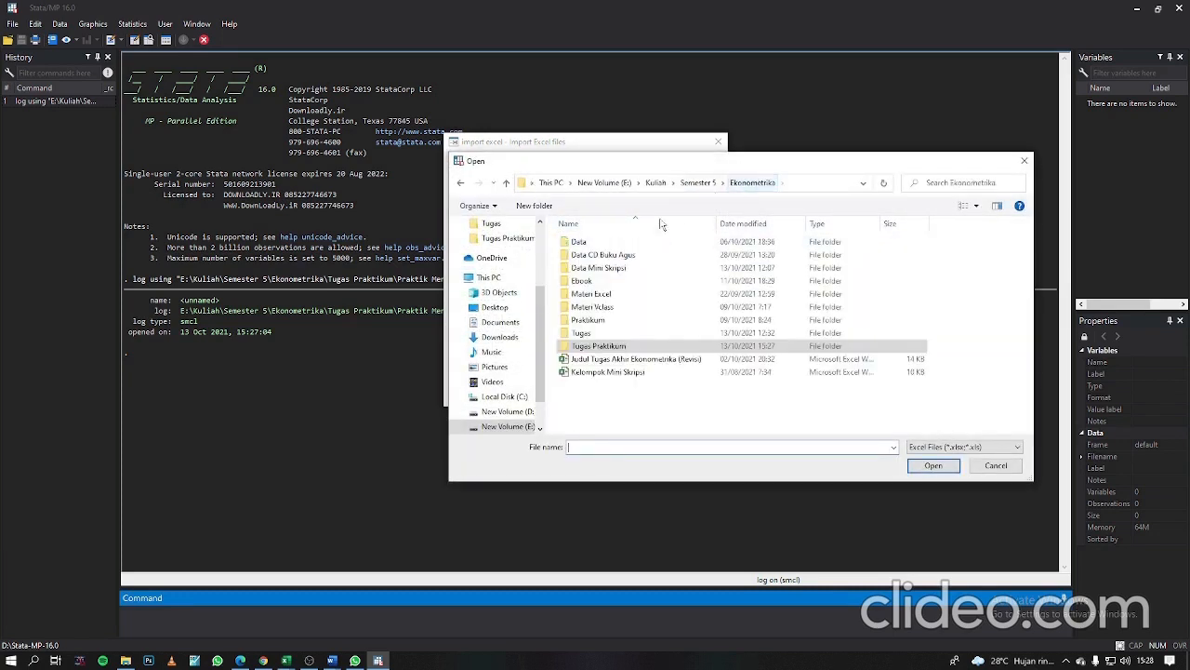
{"action": "double_click", "coordinate": [610, 337]}
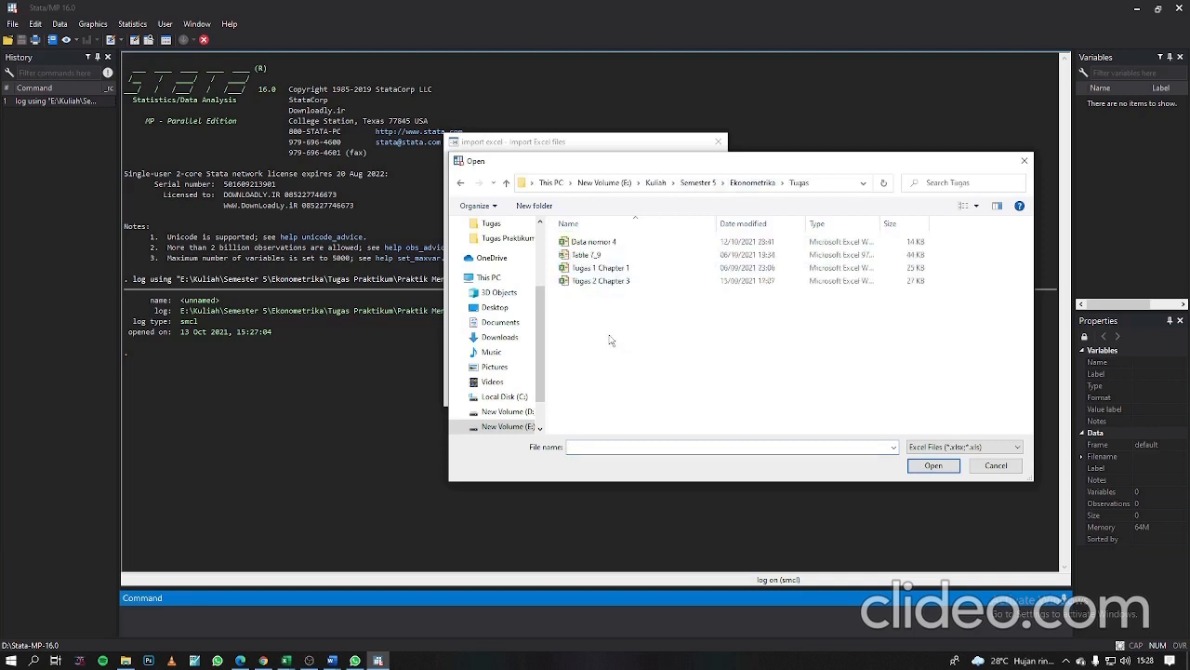
{"action": "left_click", "coordinate": [620, 245]}
{"action": "left_click", "coordinate": [935, 464]}
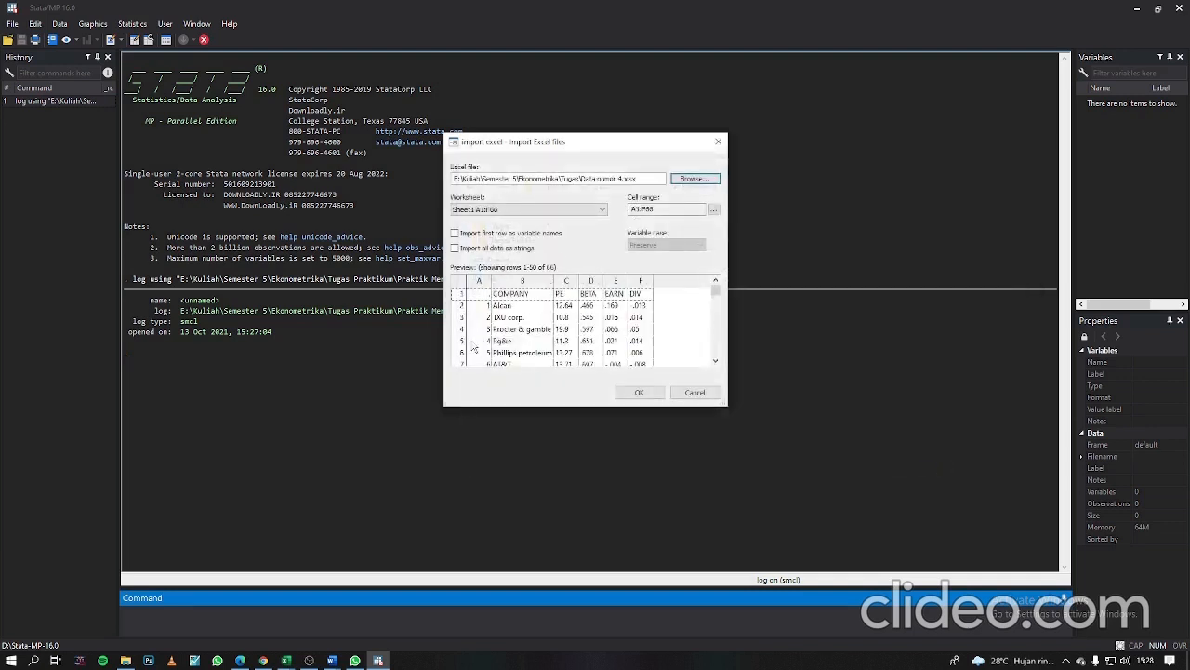
{"action": "scroll", "coordinate": [550, 334], "scroll_direction": "up", "scroll_amount": 1}
{"action": "left_click", "coordinate": [489, 305]}
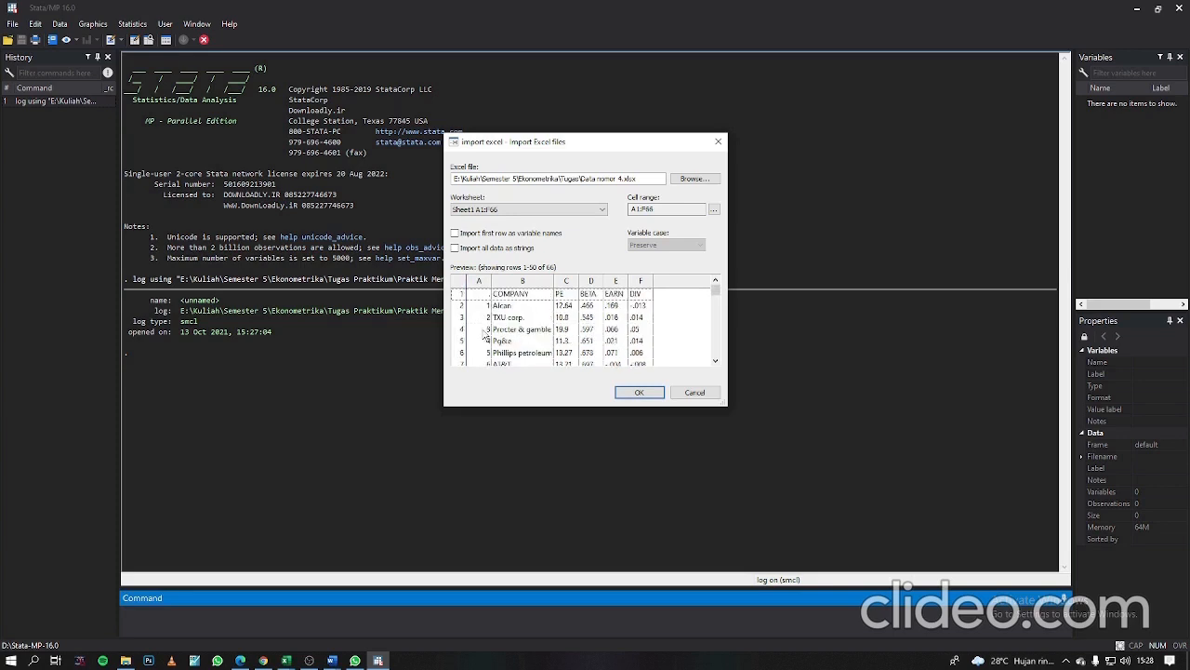
Step: Change the import cell range to B1:F66 so that it starts at column B
{"action": "left_click", "coordinate": [714, 208]}
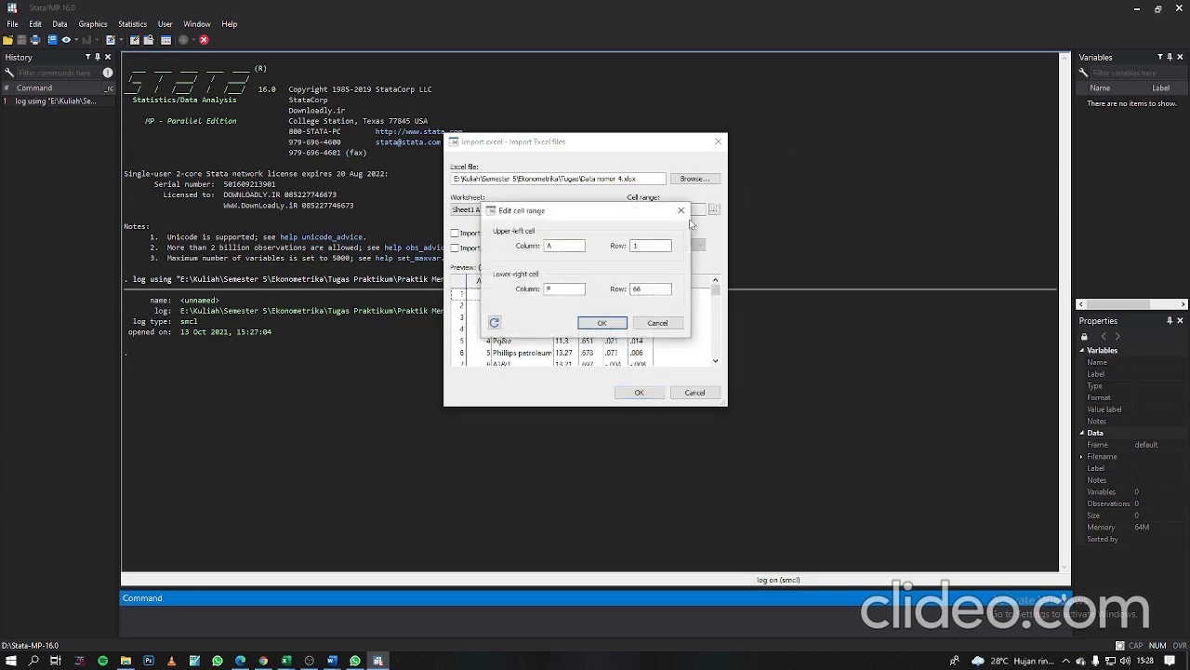
{"action": "left_click", "coordinate": [575, 246]}
{"action": "type", "text": "B"}
{"action": "left_click", "coordinate": [602, 323]}
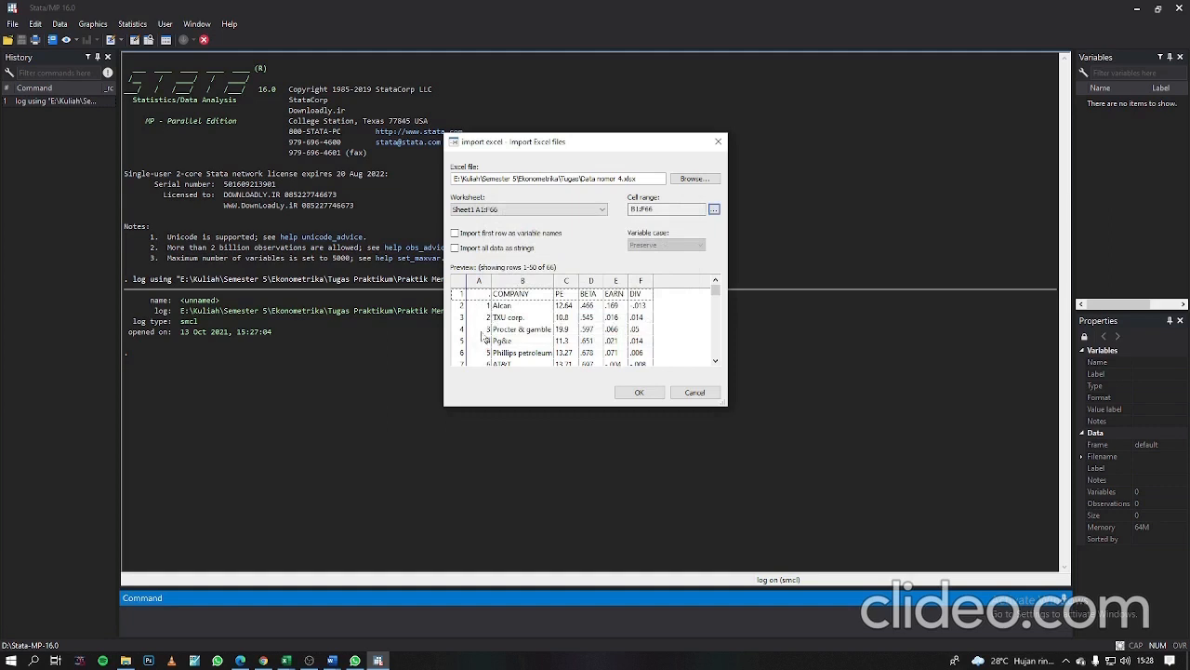
Step: Treat the first row as variable names and import the Data nomor 4 worksheet
{"action": "left_click", "coordinate": [456, 235]}
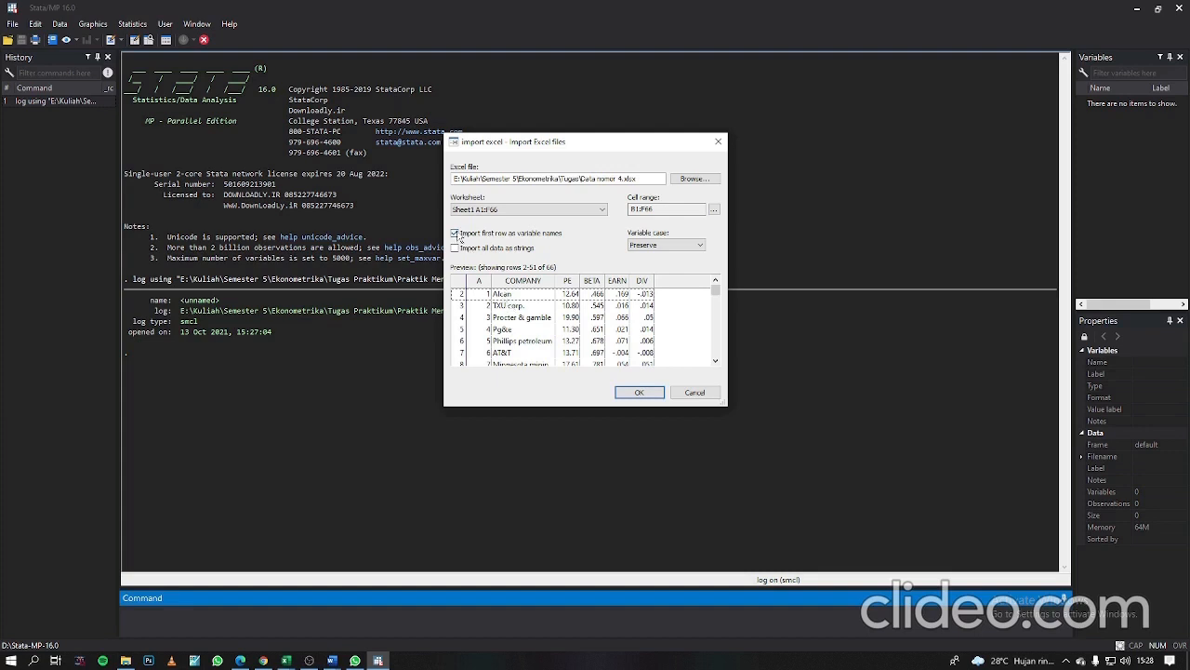
{"action": "left_click", "coordinate": [456, 234]}
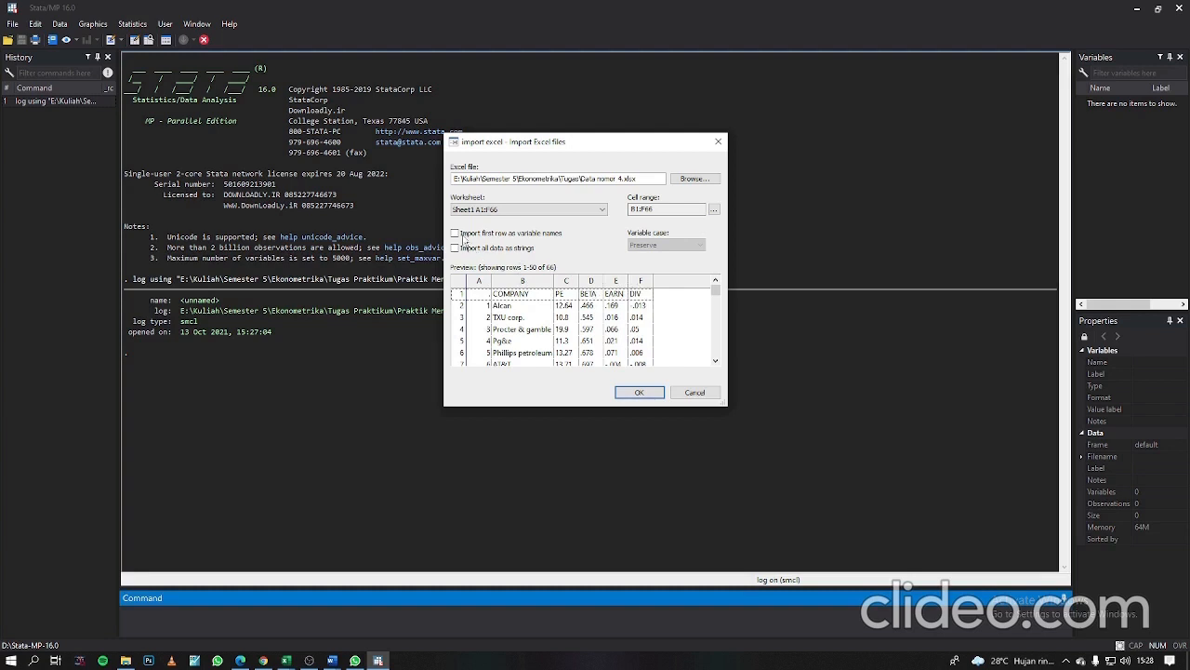
{"action": "left_click", "coordinate": [460, 235]}
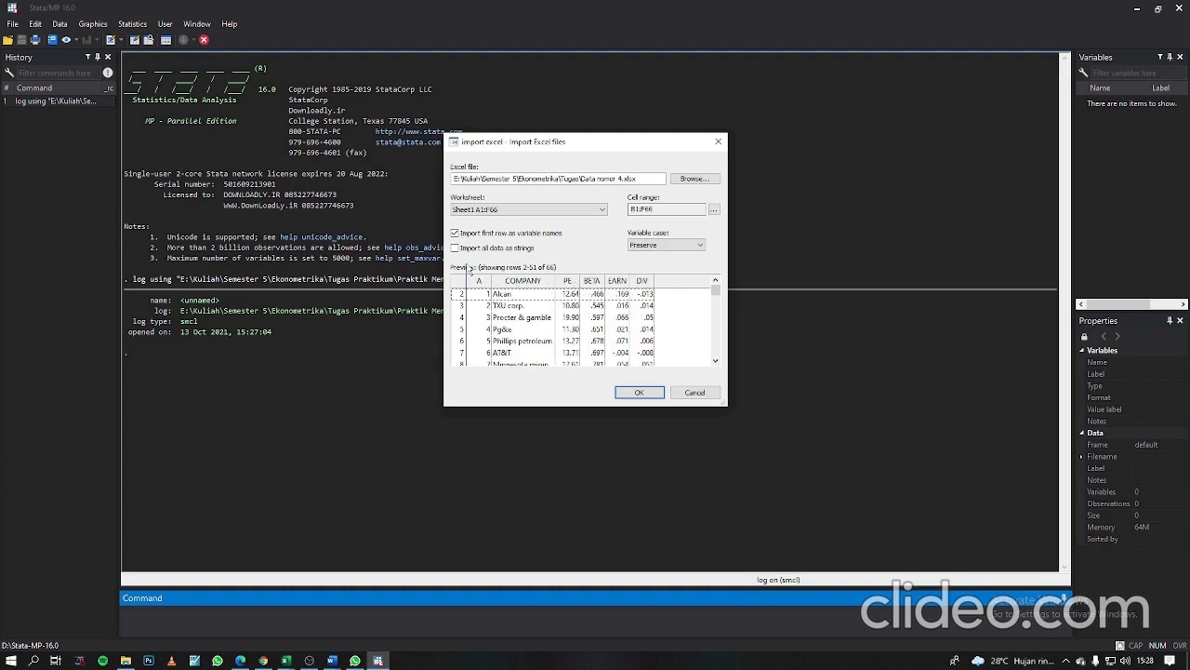
{"action": "left_click", "coordinate": [640, 392]}
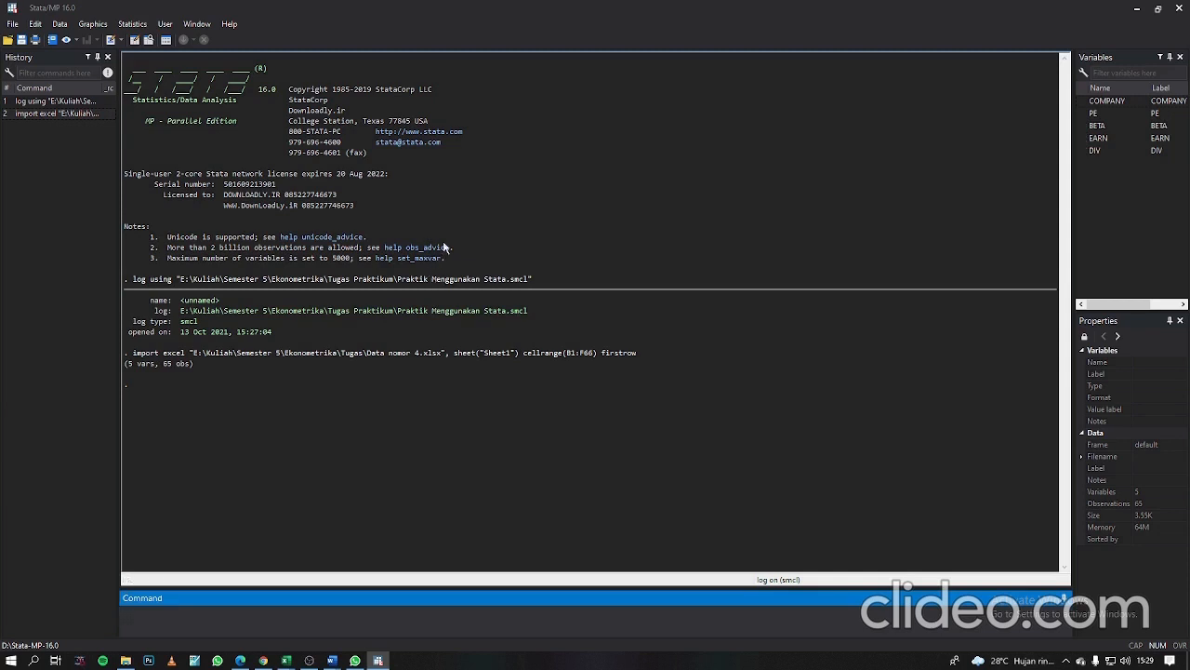
{"action": "left_click", "coordinate": [61, 30]}
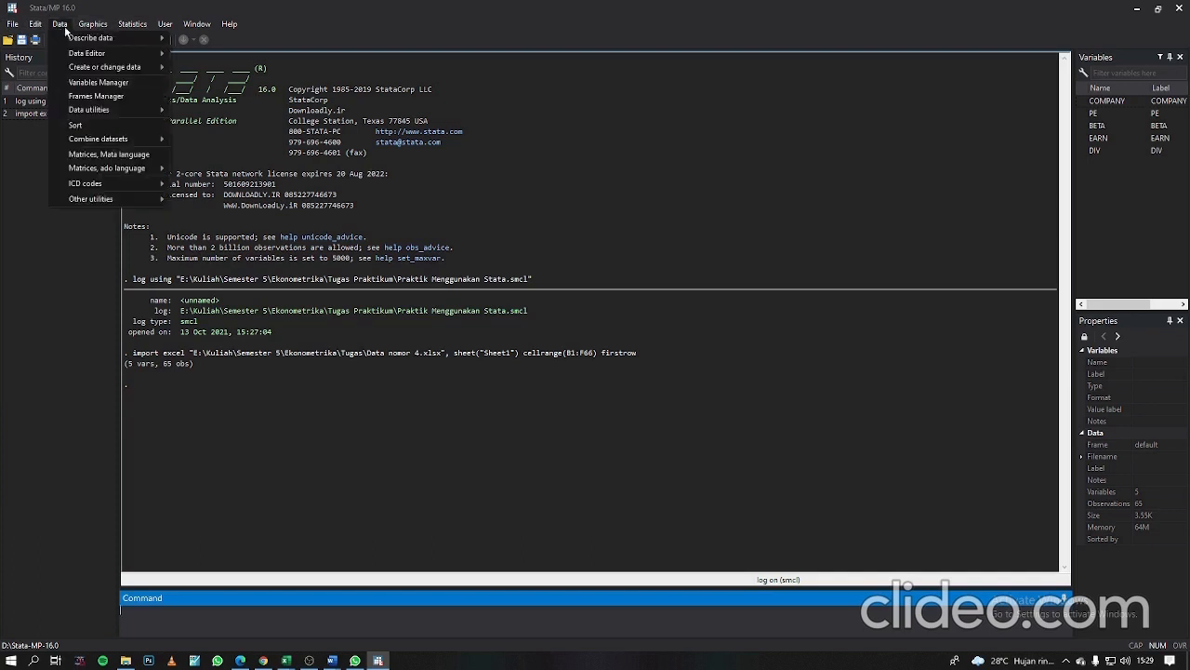
{"action": "mouse_move", "coordinate": [80, 28]}
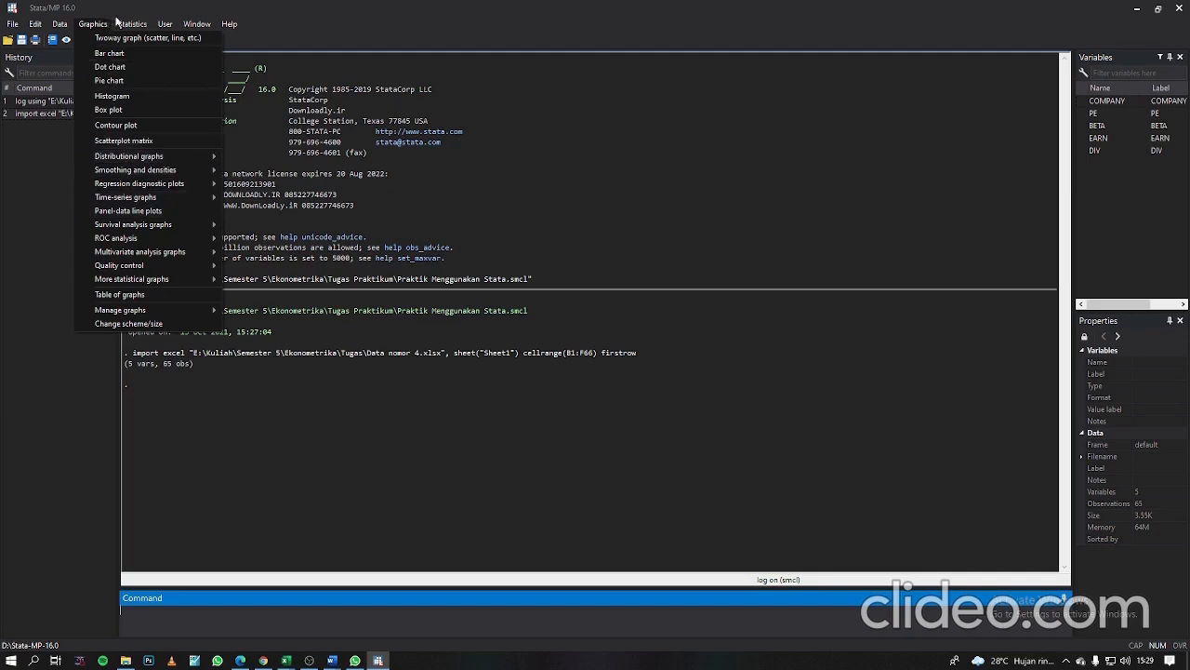
{"action": "mouse_move", "coordinate": [132, 24]}
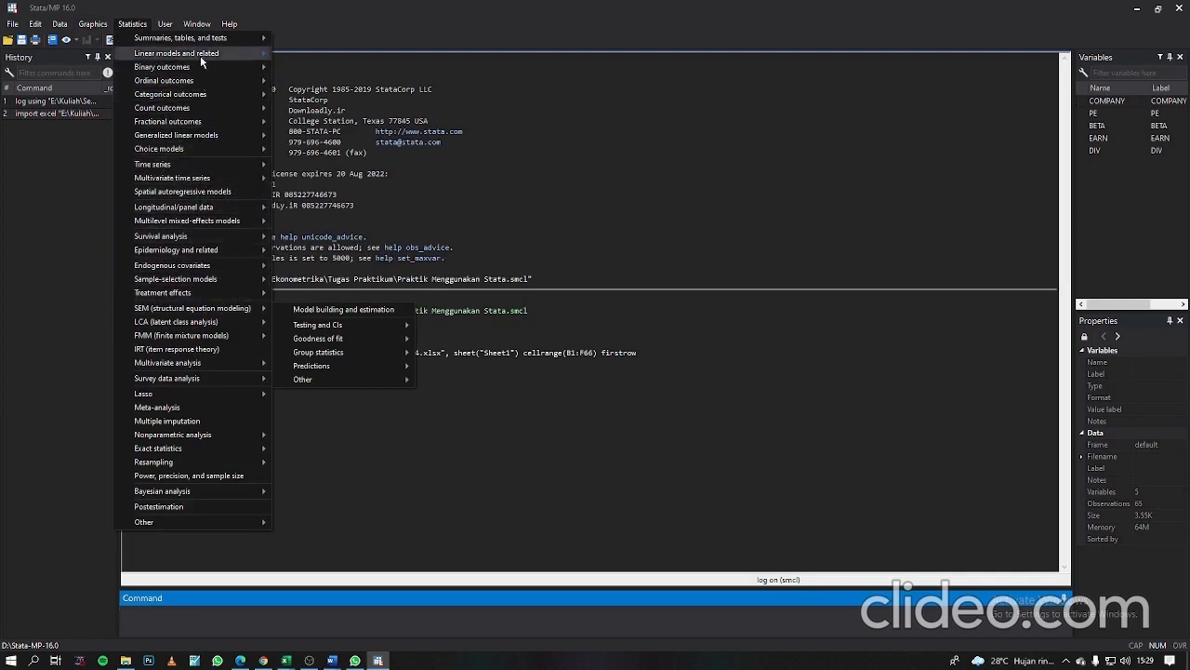
{"action": "mouse_move", "coordinate": [201, 42]}
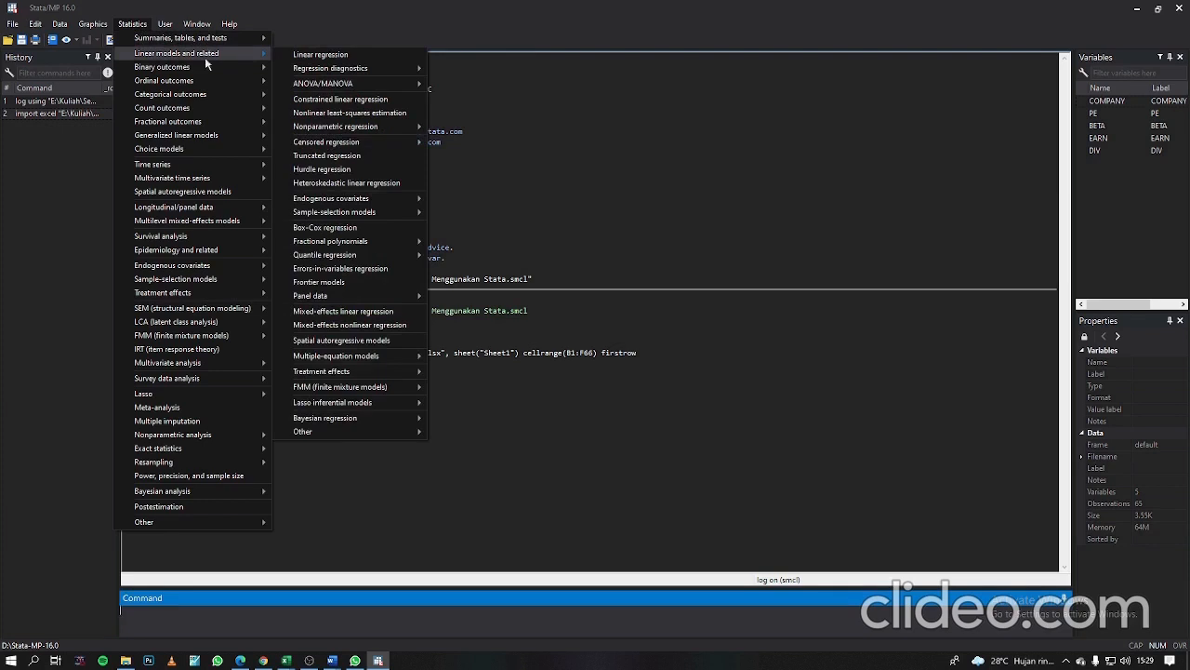
{"action": "left_click", "coordinate": [691, 161]}
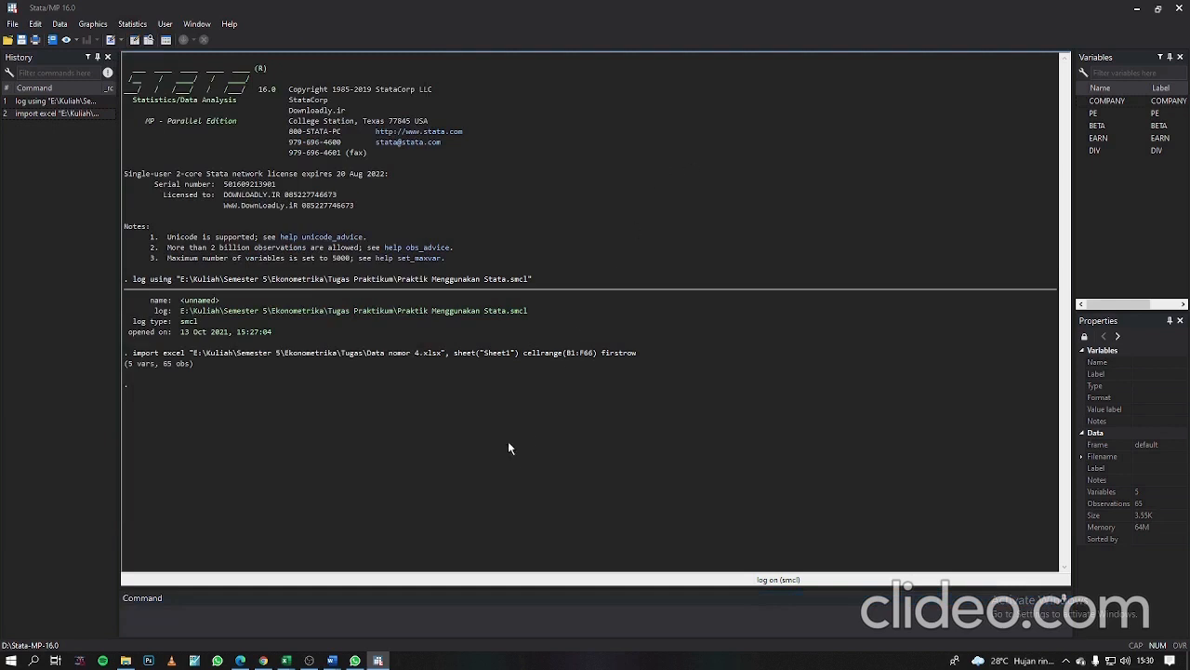
Step: Switch to the Data nomor 4 workbook in Excel and examine the values in the PE, BETA, EARN and DIV columns
{"action": "mouse_move", "coordinate": [288, 661]}
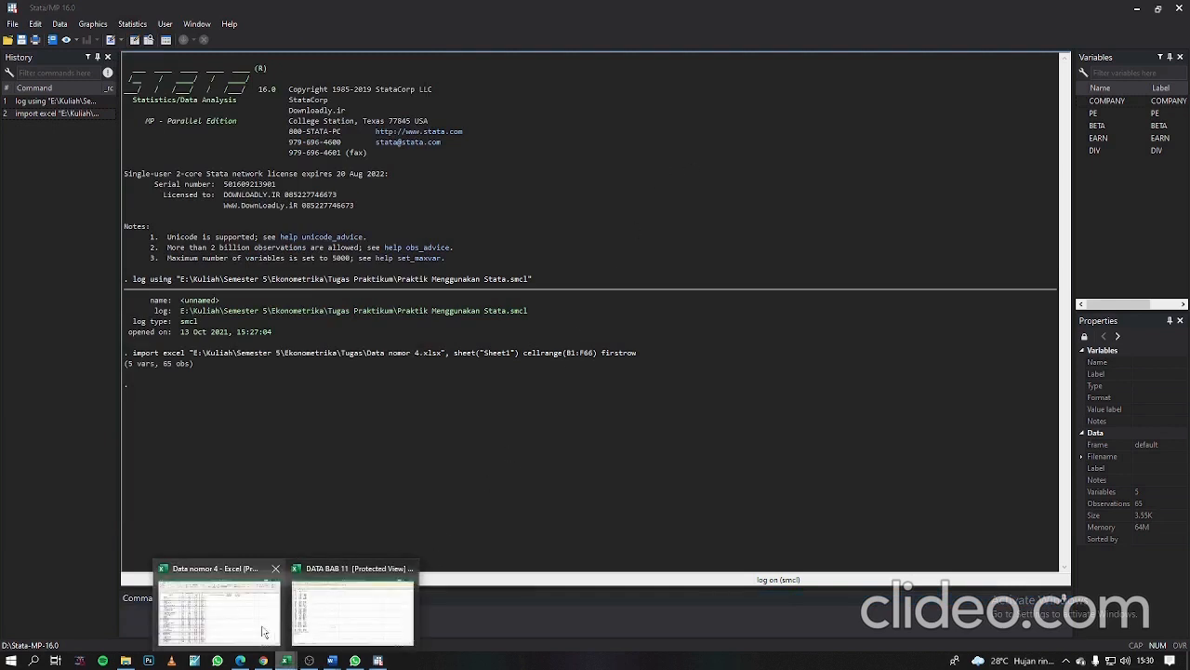
{"action": "left_click", "coordinate": [263, 632]}
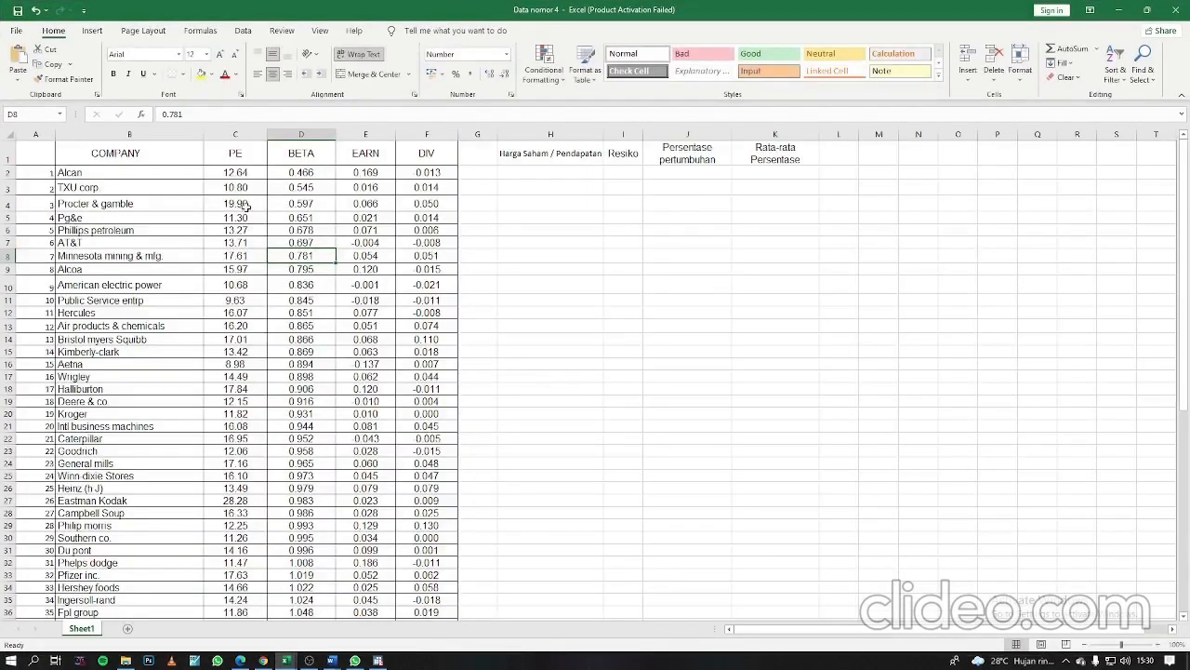
{"action": "left_click", "coordinate": [239, 173]}
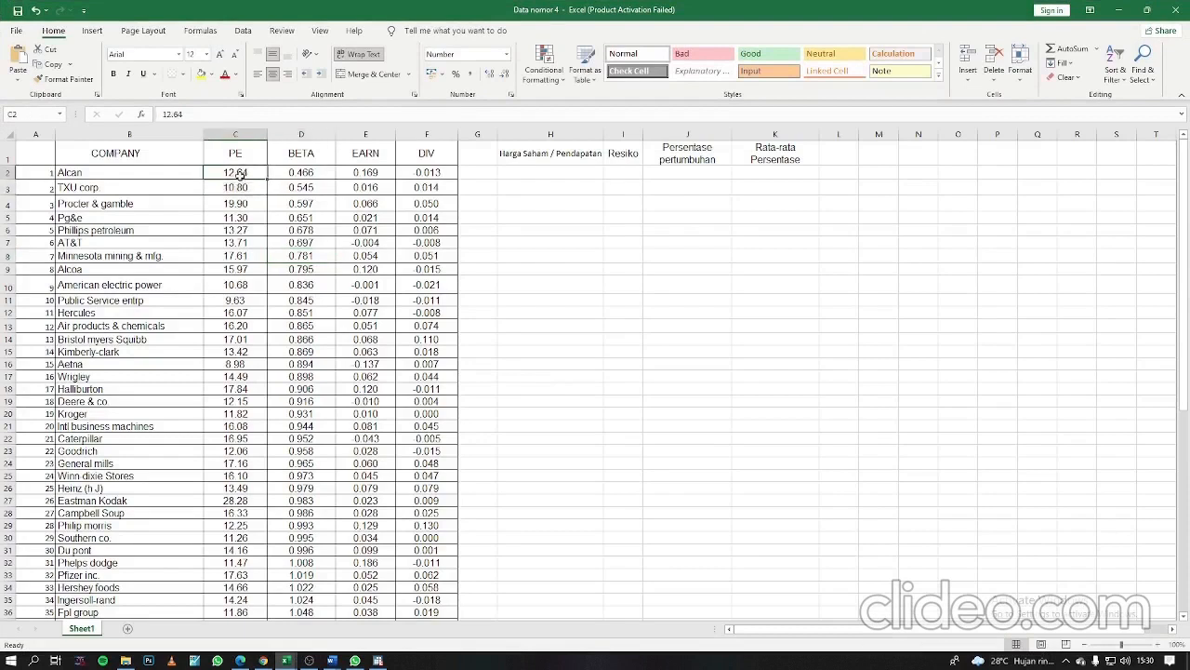
{"action": "key", "text": "Down"}
{"action": "key", "text": "Down"}
{"action": "key", "text": "Down"}
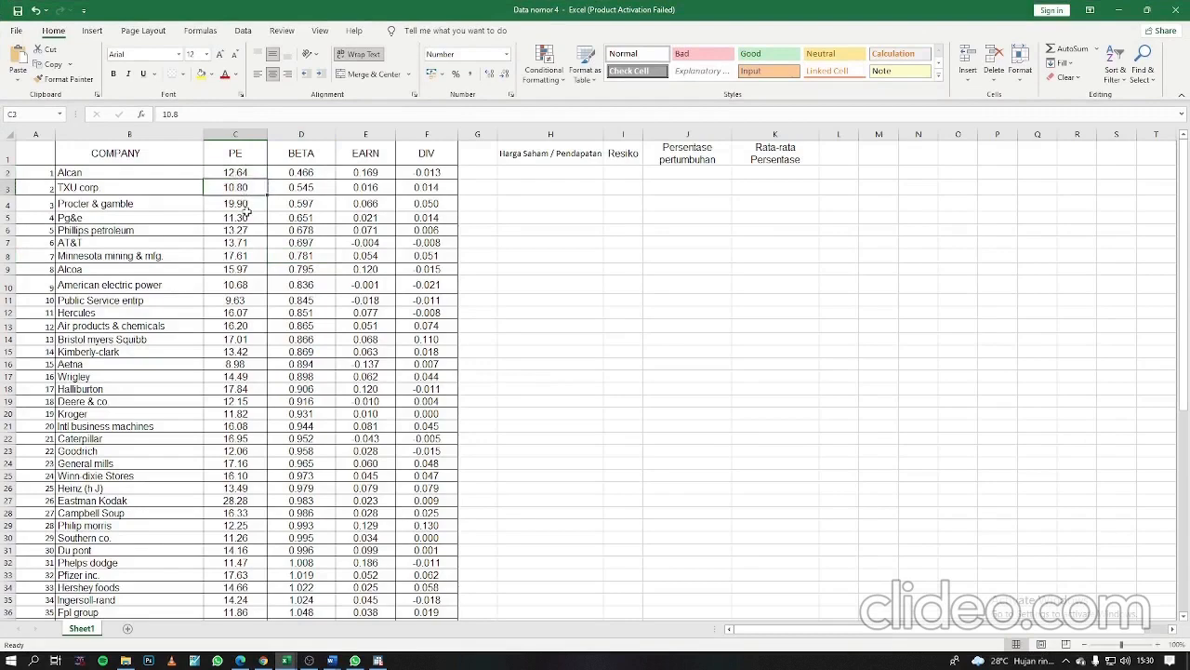
{"action": "left_click_drag", "start_coordinate": [244, 174], "coordinate": [260, 463]}
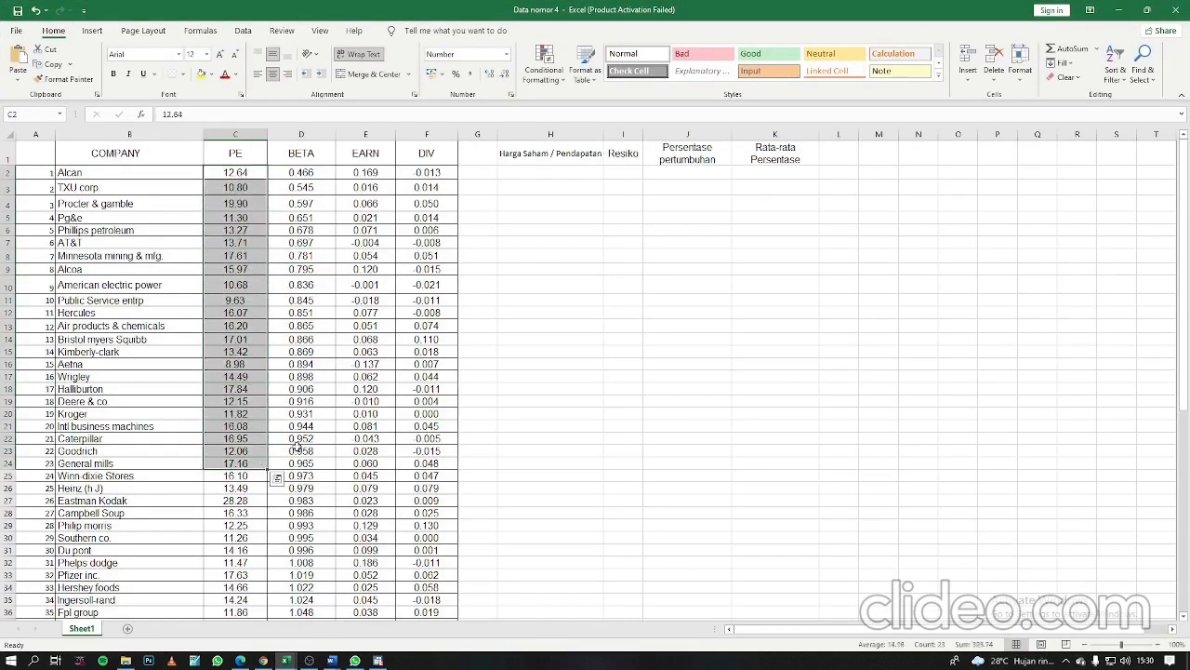
{"action": "scroll", "coordinate": [300, 445], "scroll_direction": "down", "scroll_amount": 3}
{"action": "scroll", "coordinate": [300, 444], "scroll_direction": "up", "scroll_amount": 3}
{"action": "left_click_drag", "start_coordinate": [294, 173], "coordinate": [426, 463]}
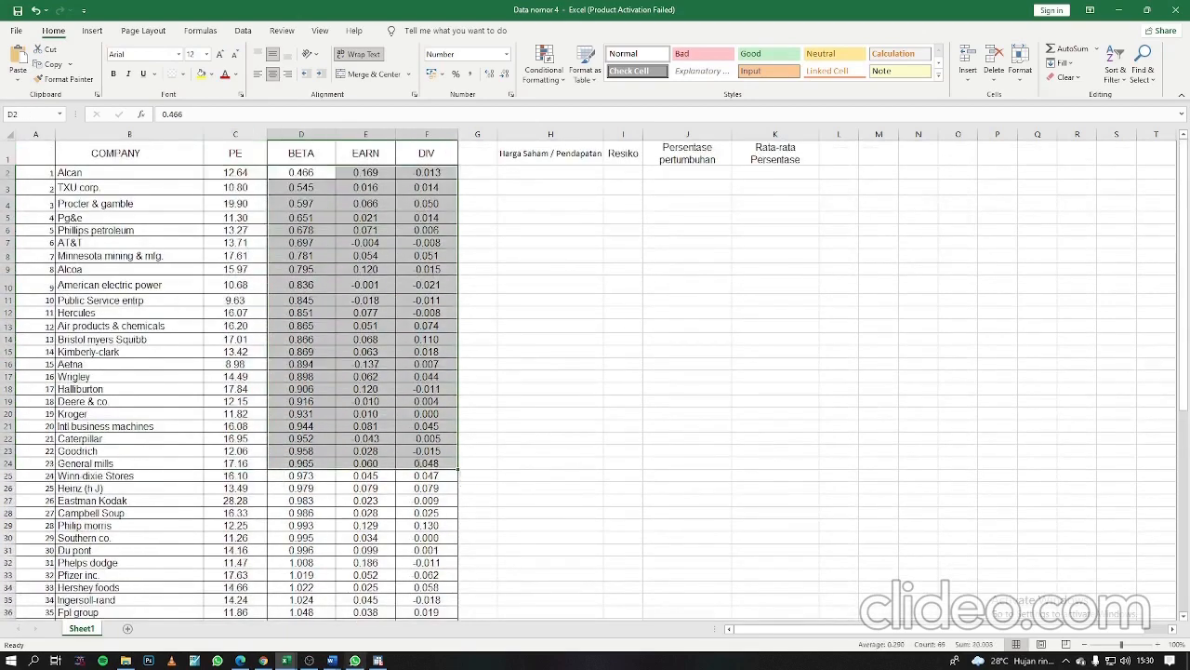
Step: Switch back to Stata and generate the variable lnPE as the natural logarithm of PE with "gen lnPE= ln( PE)"
{"action": "left_click", "coordinate": [378, 661]}
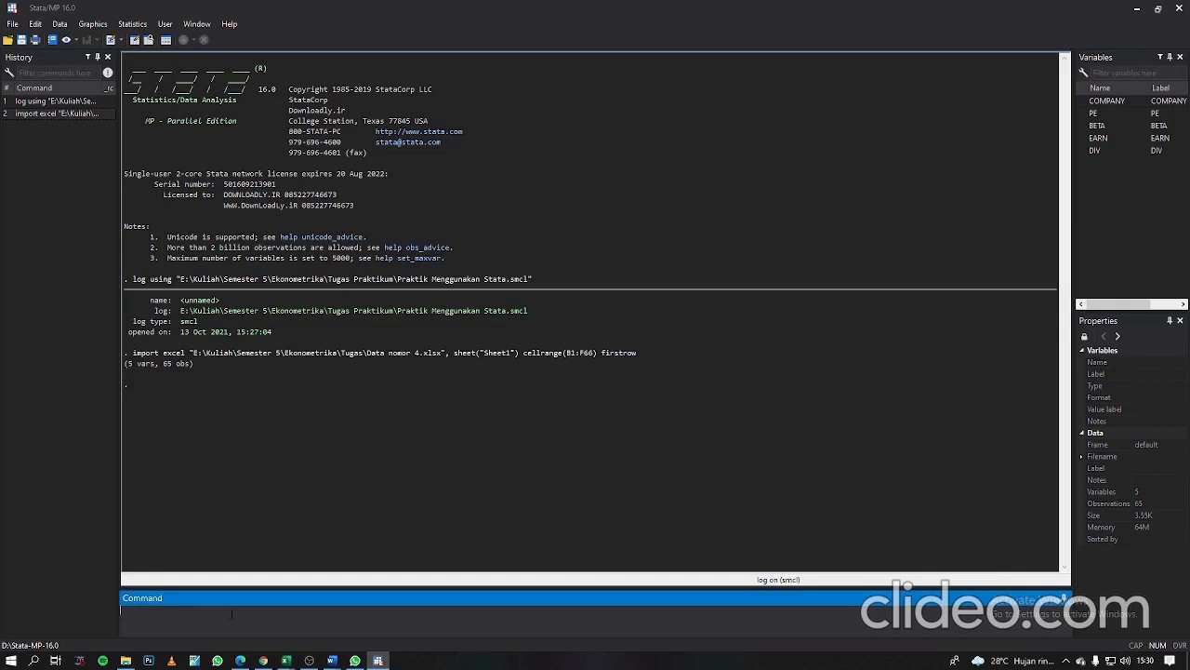
{"action": "type", "text": "gen"}
{"action": "type", "text": "lnPE= ln("}
{"action": "double_click", "coordinate": [1088, 113]}
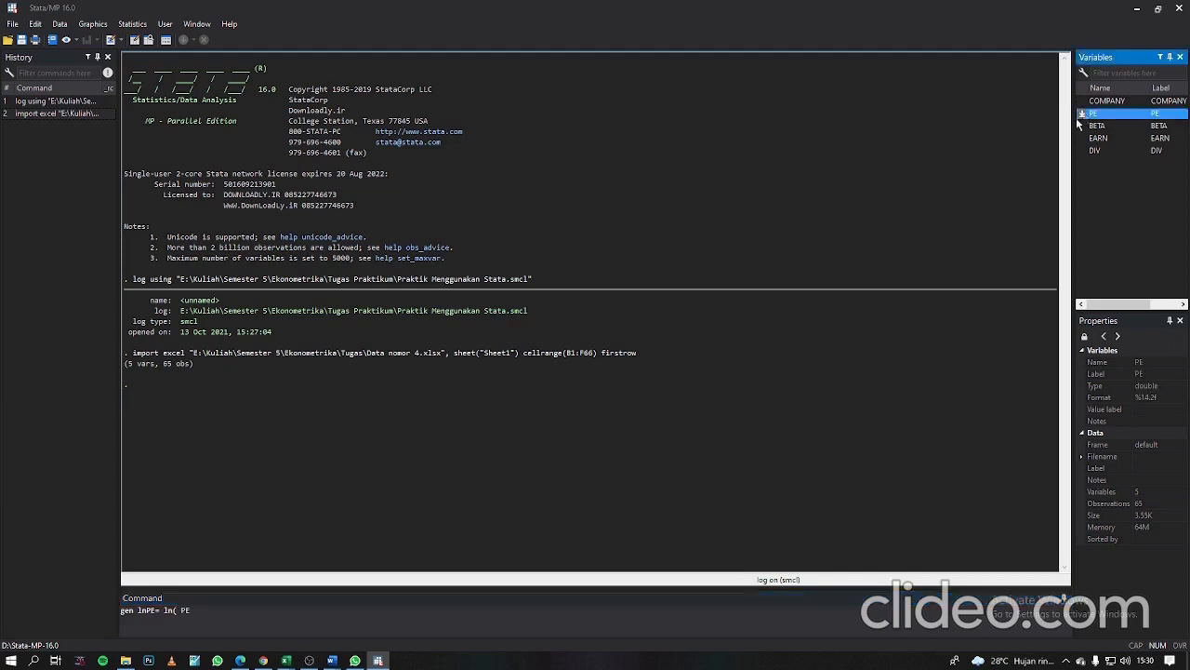
{"action": "type", "text": ")"}
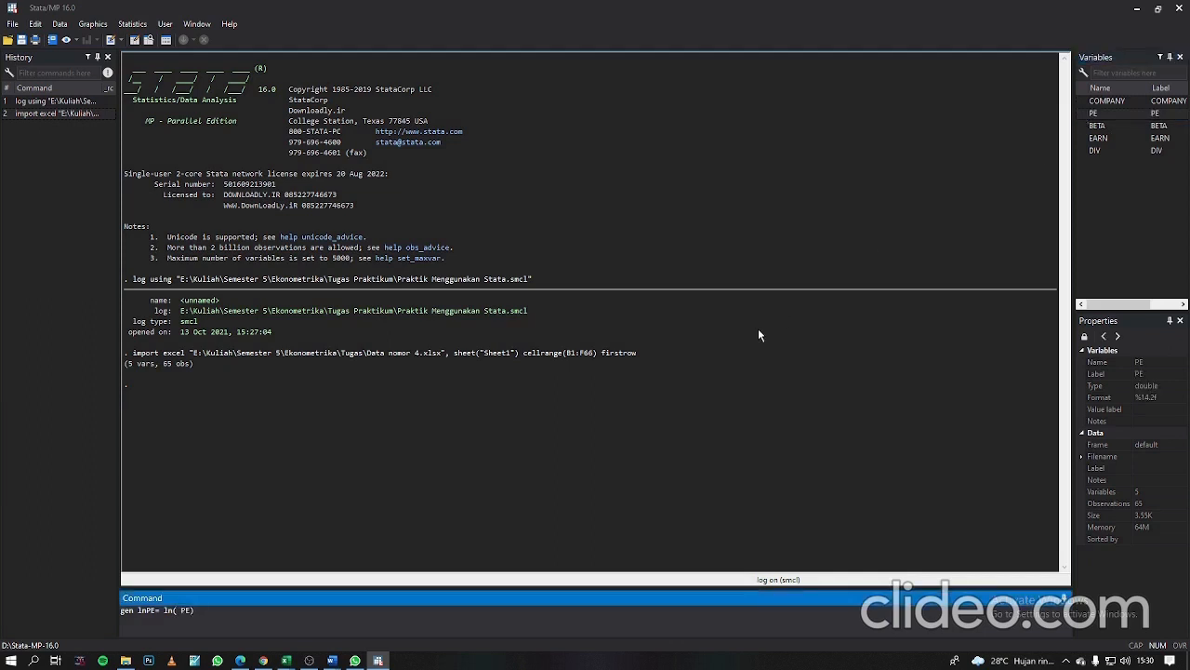
{"action": "key", "text": "Return"}
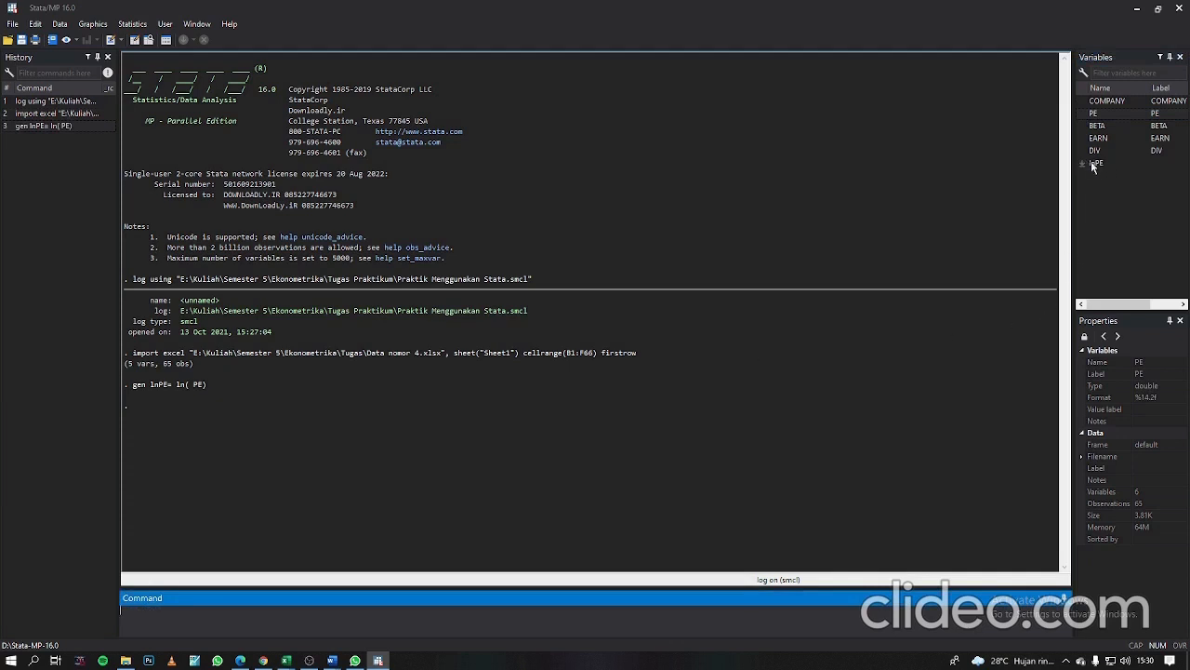
{"action": "left_click", "coordinate": [595, 535]}
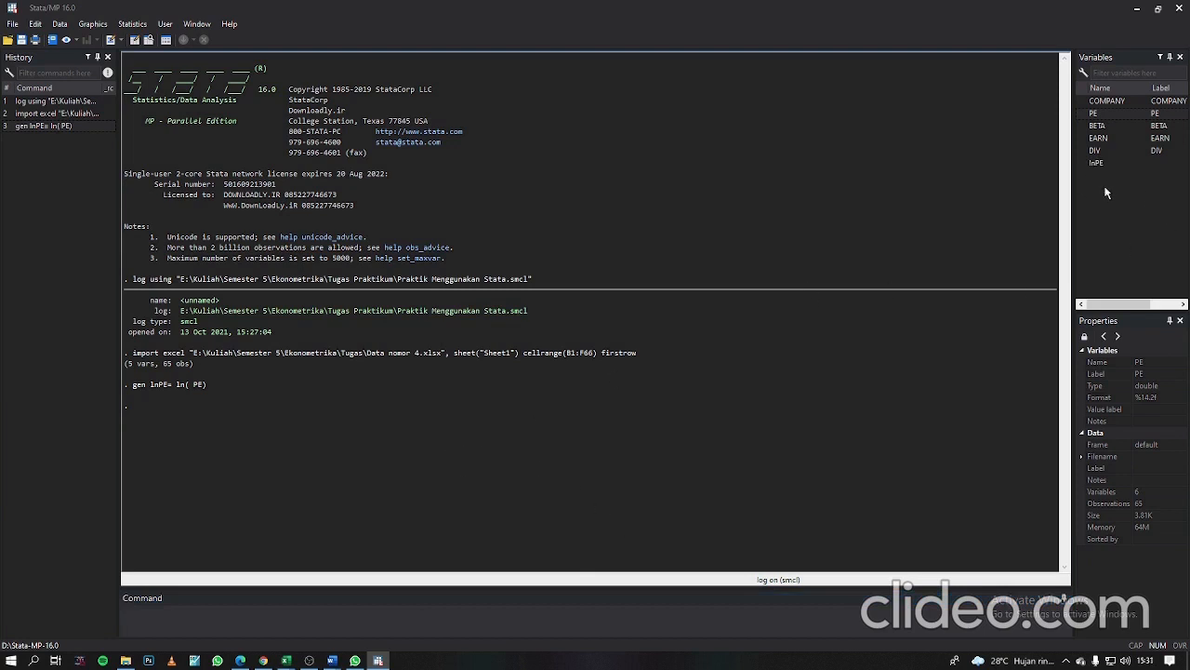
Step: Start a linear regression, move its dialog higher on the screen and choose lnPE as the dependent variable
{"action": "left_click", "coordinate": [122, 25]}
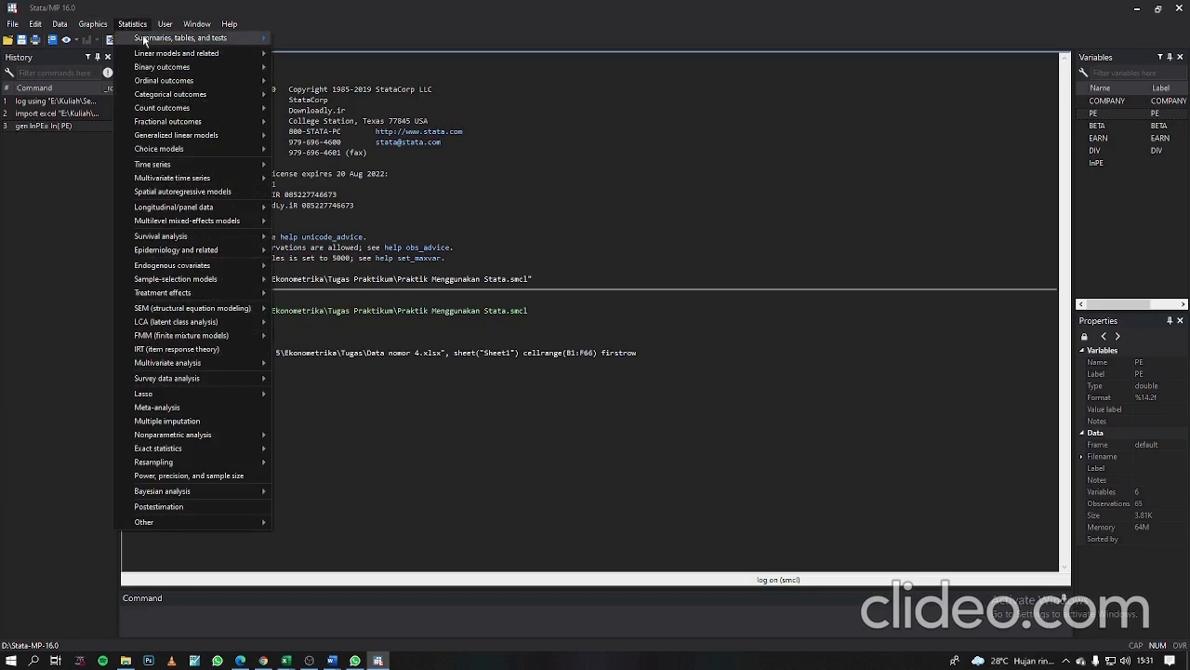
{"action": "left_click", "coordinate": [136, 27]}
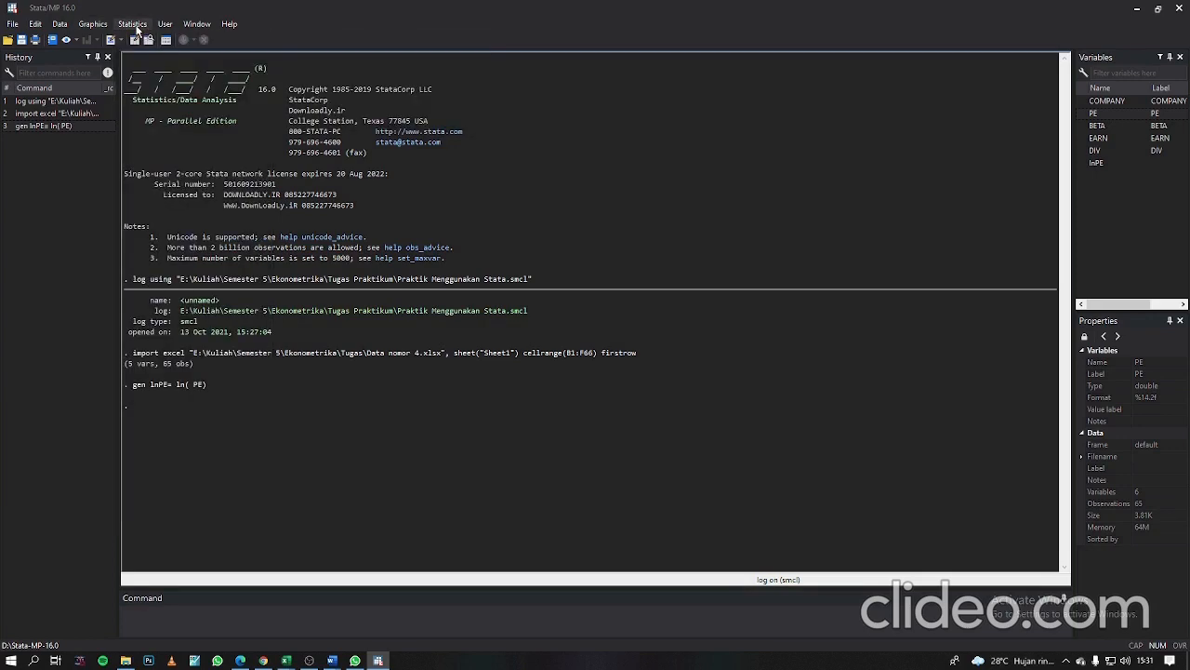
{"action": "left_click", "coordinate": [137, 27]}
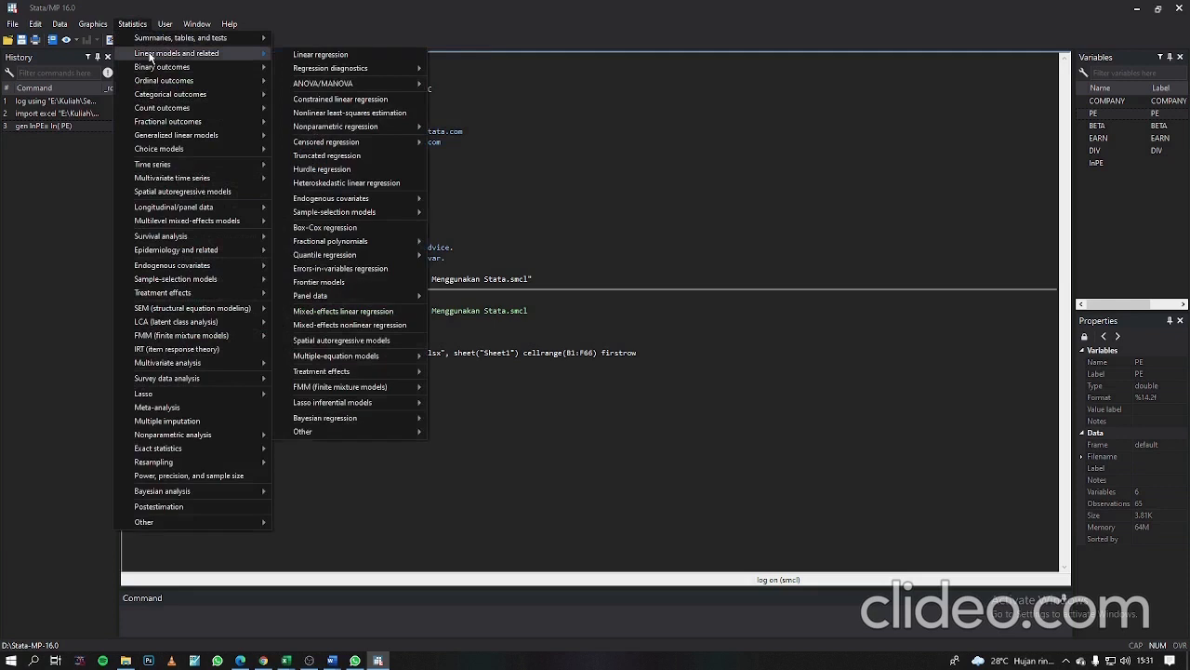
{"action": "mouse_move", "coordinate": [165, 41]}
{"action": "left_click", "coordinate": [317, 56]}
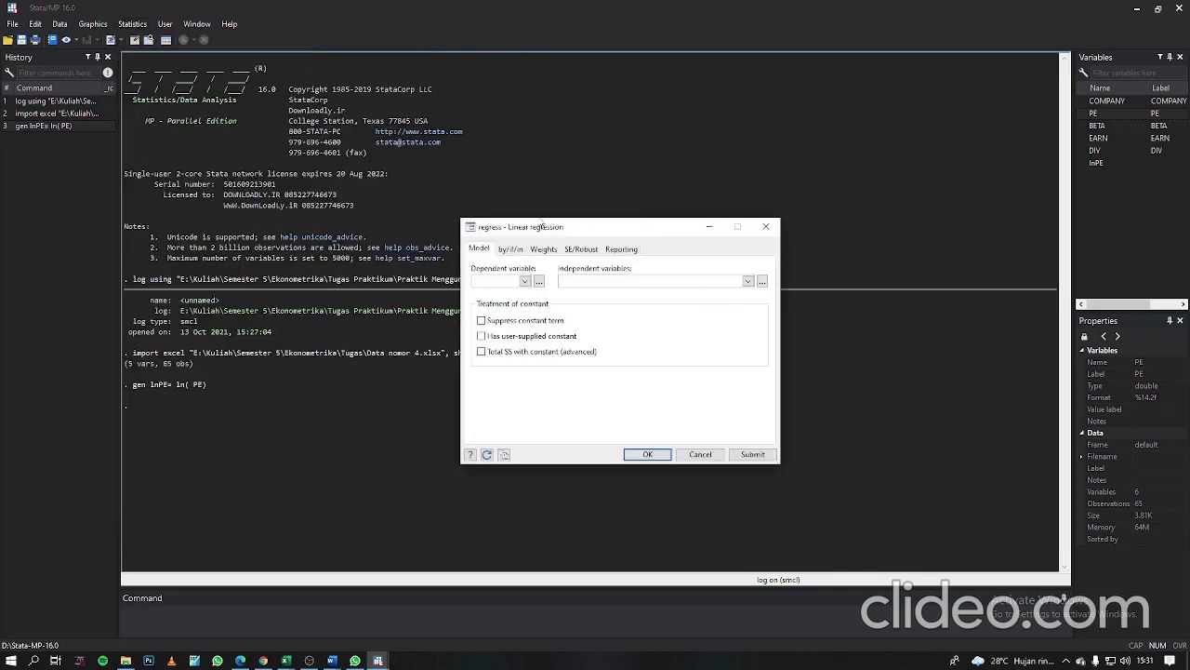
{"action": "left_click_drag", "start_coordinate": [665, 235], "coordinate": [657, 198]}
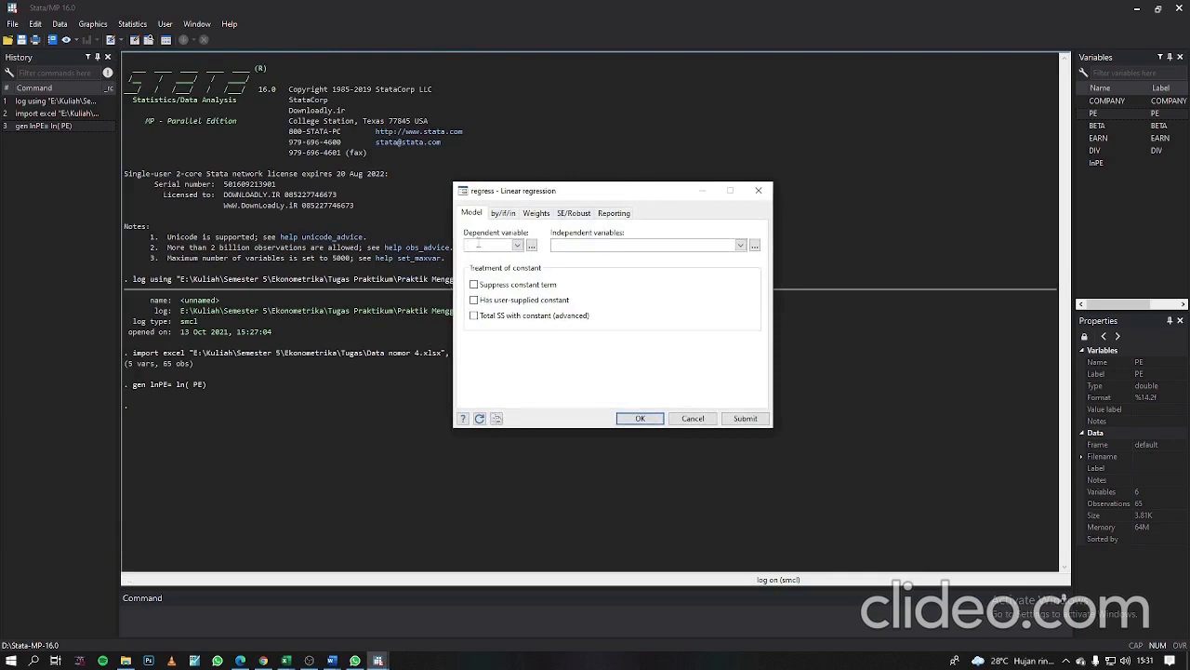
{"action": "left_click", "coordinate": [518, 245]}
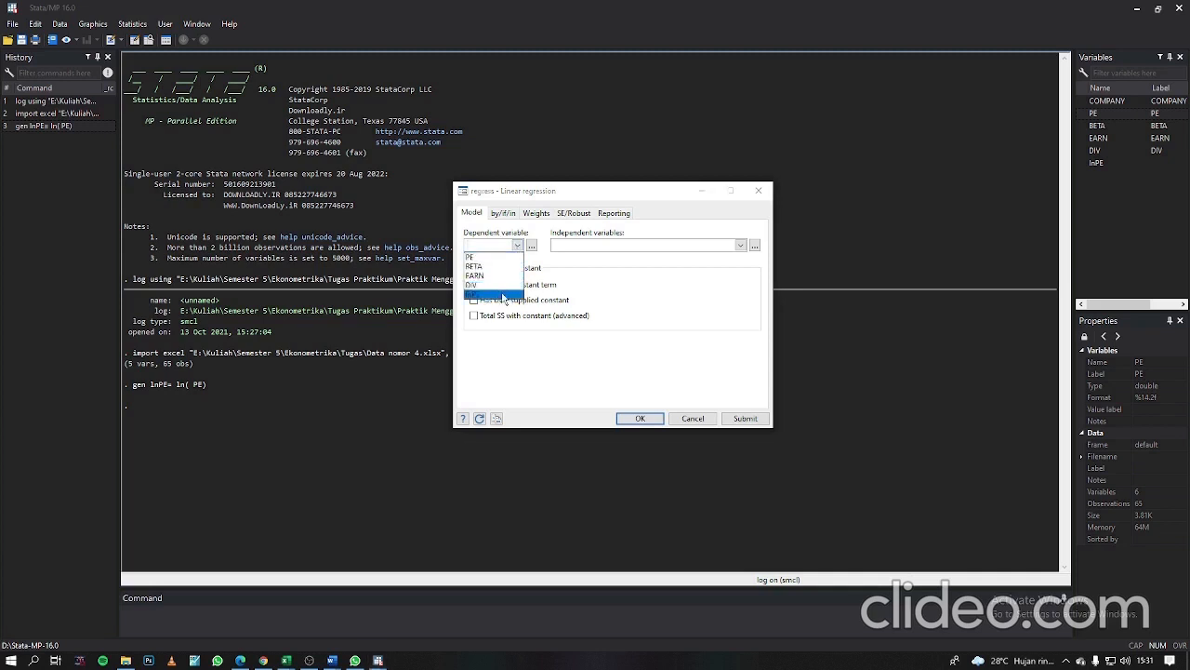
{"action": "left_click", "coordinate": [502, 295]}
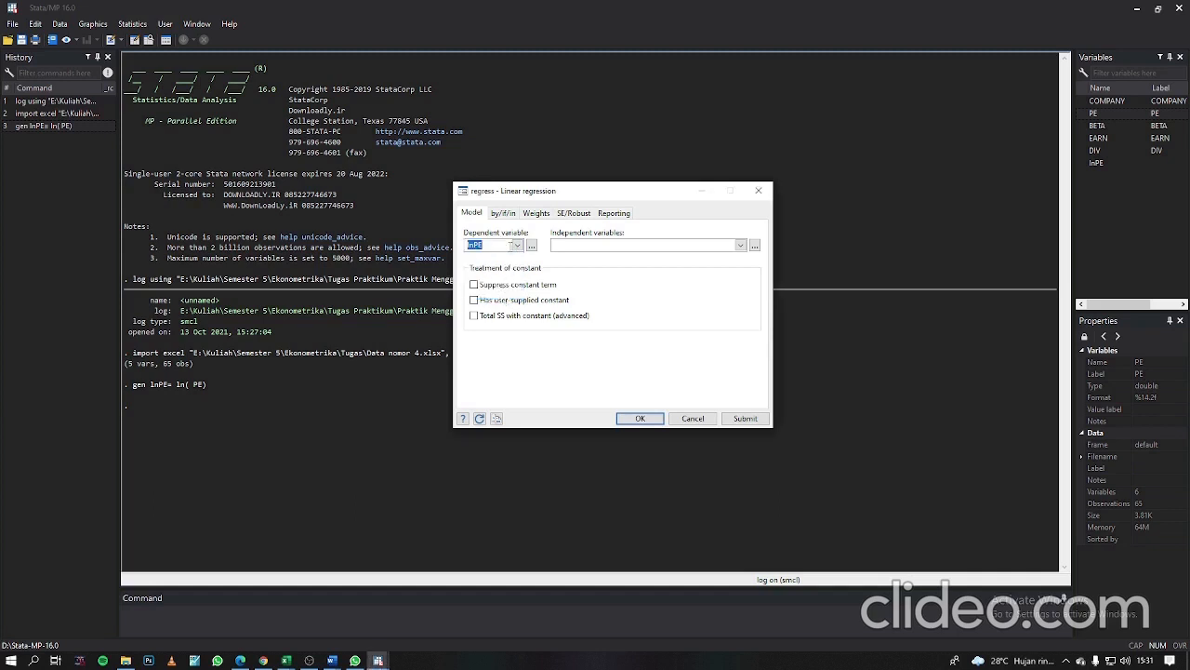
{"action": "left_click", "coordinate": [518, 250]}
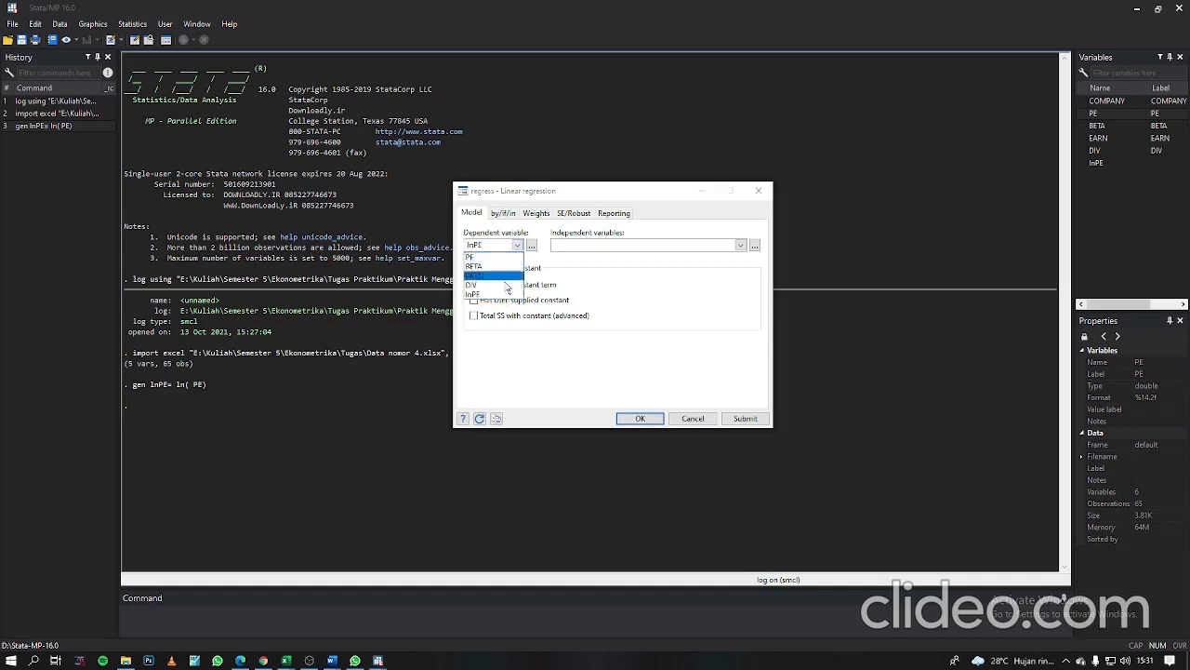
{"action": "left_click", "coordinate": [690, 298]}
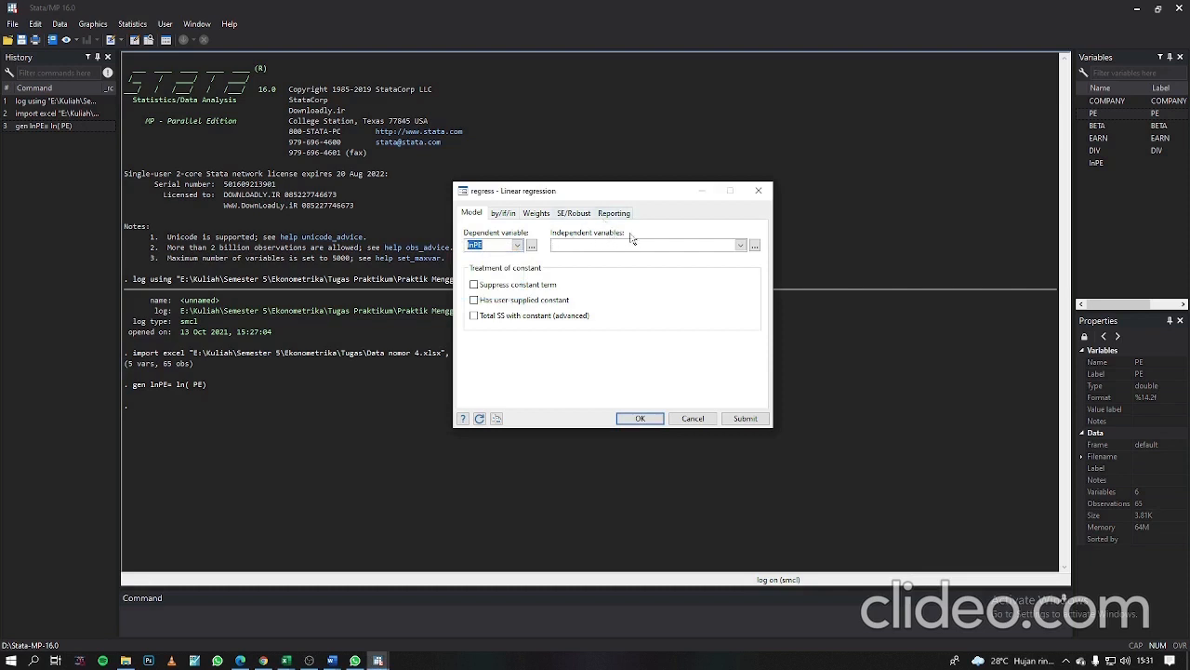
Step: Add BETA, EARN and DIV as the independent variables of the regression
{"action": "left_click", "coordinate": [740, 245]}
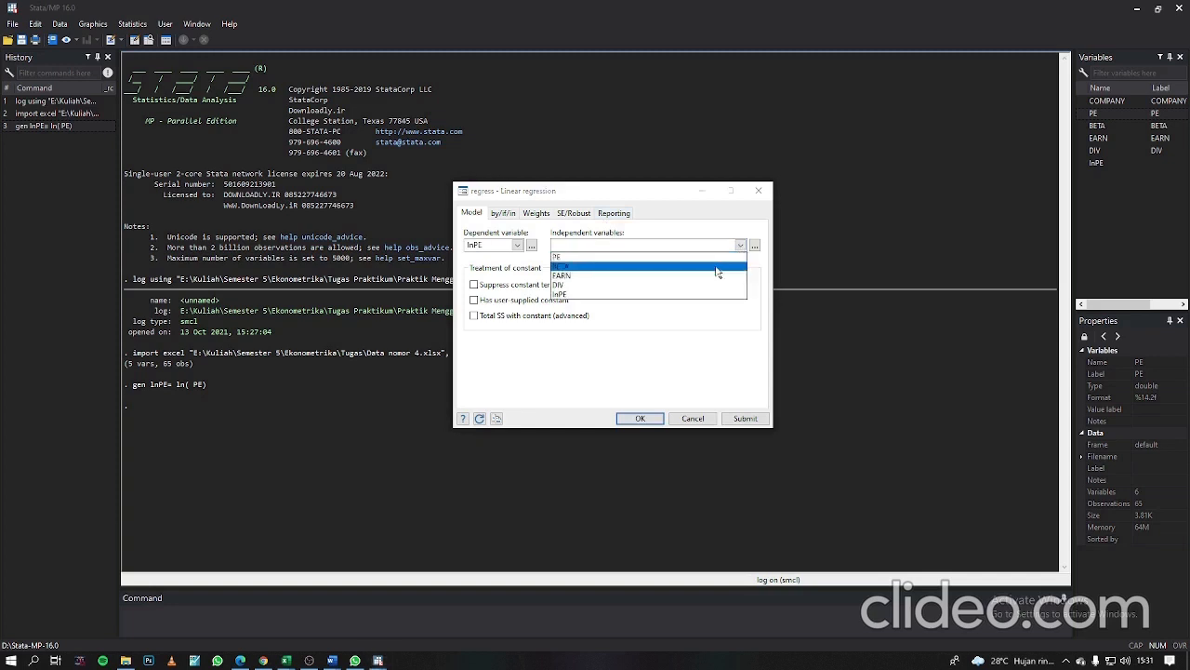
{"action": "left_click", "coordinate": [716, 268]}
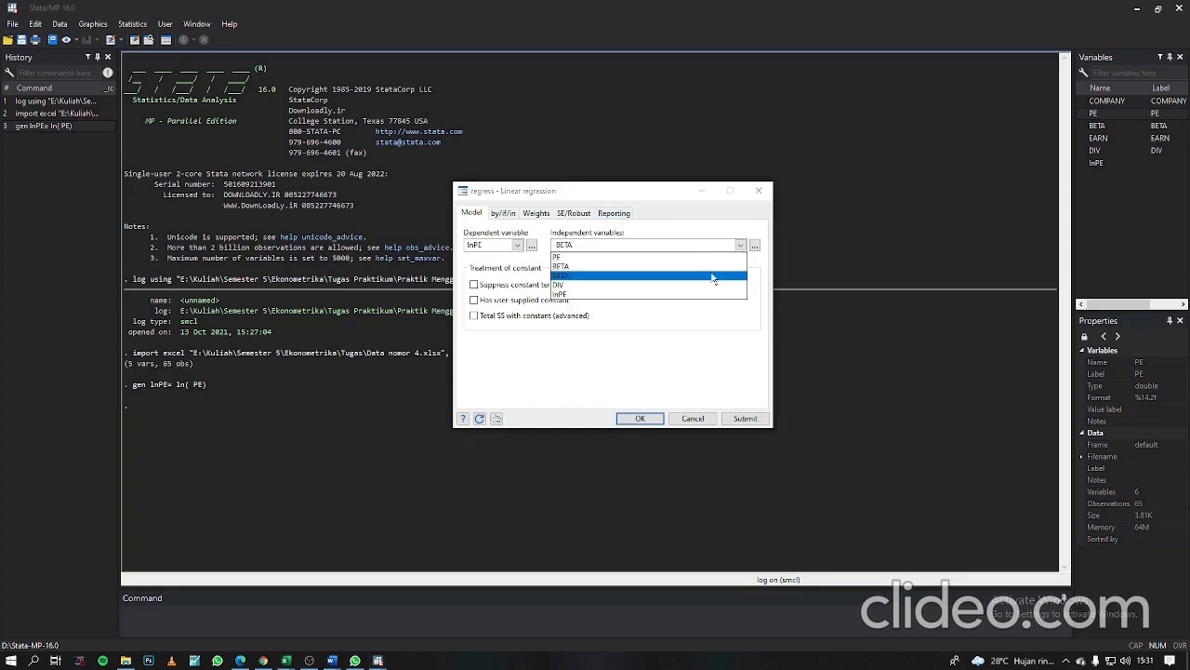
{"action": "left_click", "coordinate": [713, 277]}
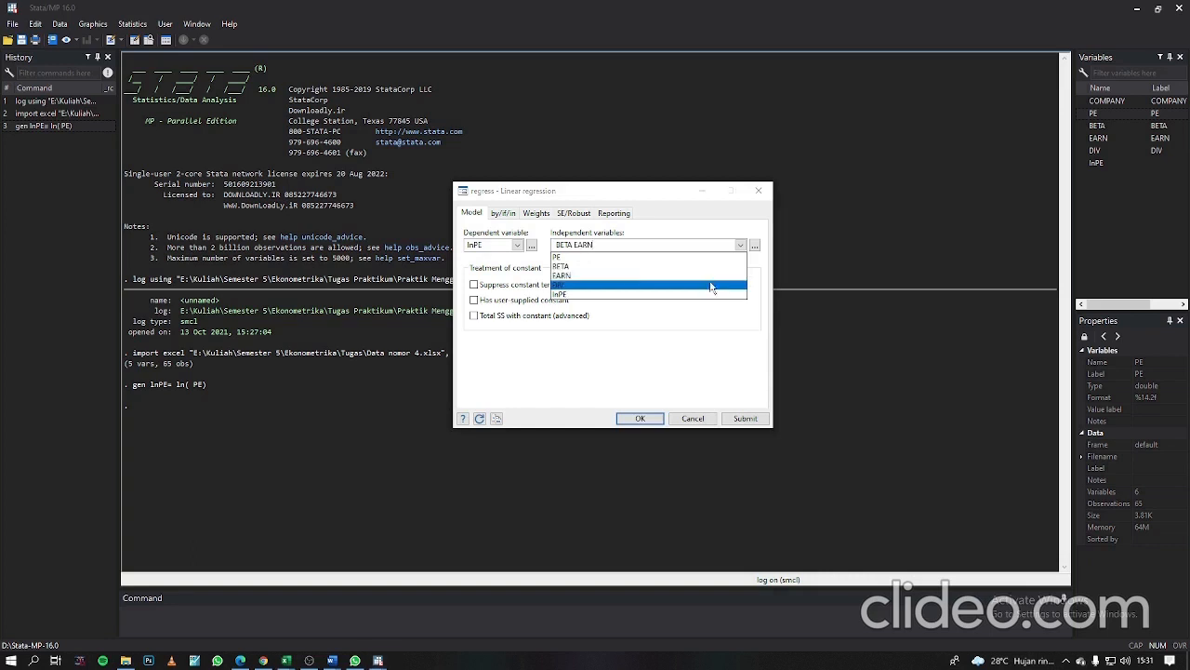
{"action": "left_click", "coordinate": [712, 286]}
{"action": "left_click", "coordinate": [680, 357]}
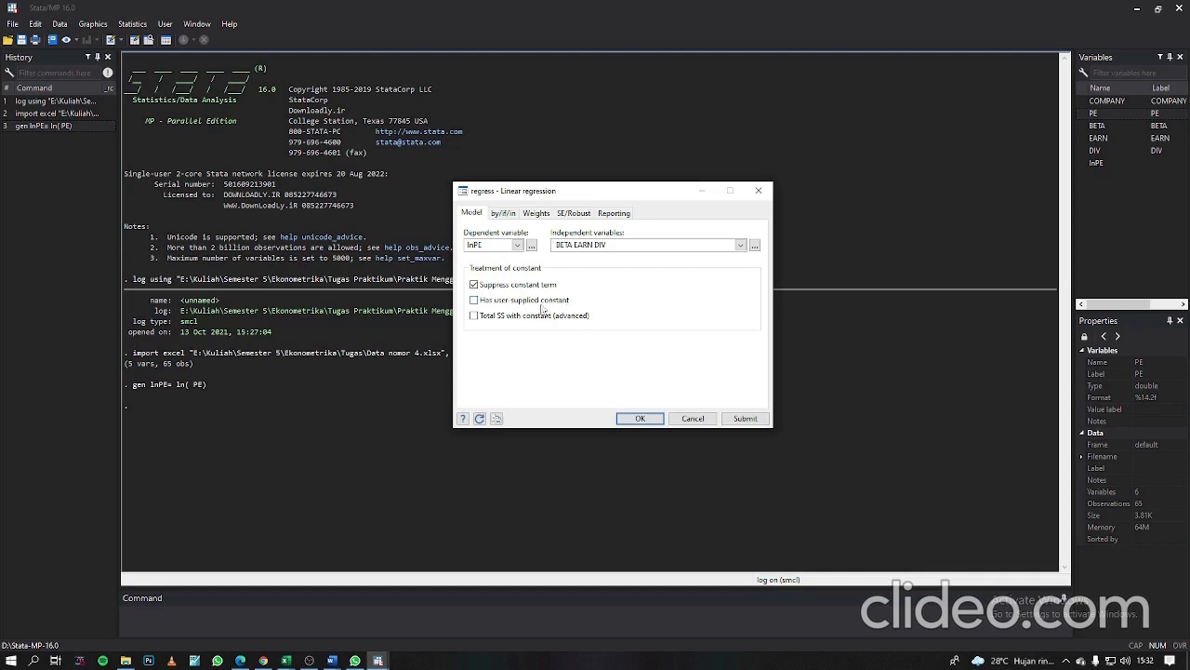
Step: Run the regression with the constant term not suppressed and highlight the _cons row of the coefficient table
{"action": "left_click", "coordinate": [475, 285]}
{"action": "left_click", "coordinate": [641, 418]}
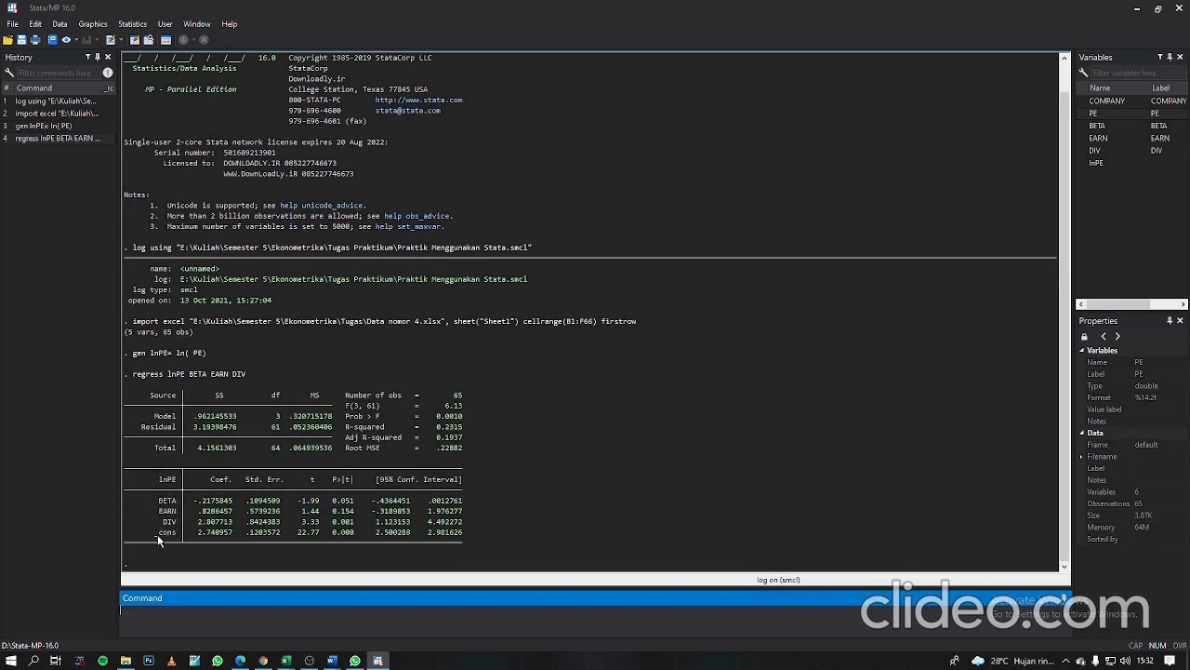
{"action": "left_click_drag", "start_coordinate": [152, 532], "coordinate": [463, 539]}
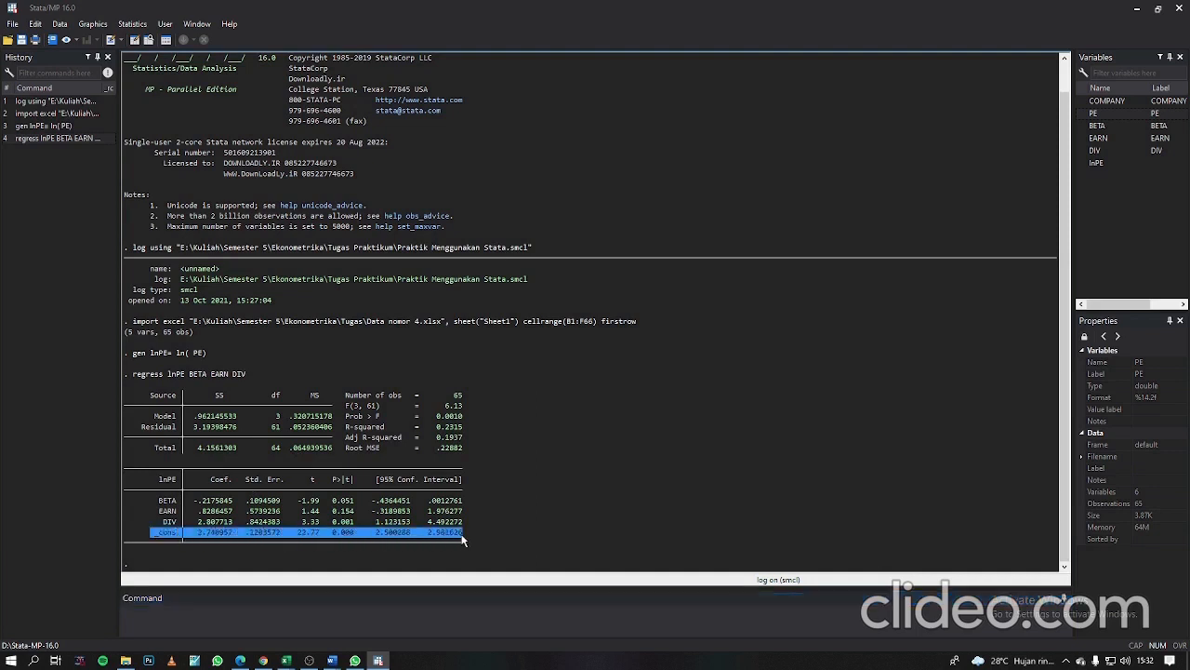
{"action": "left_click", "coordinate": [559, 544]}
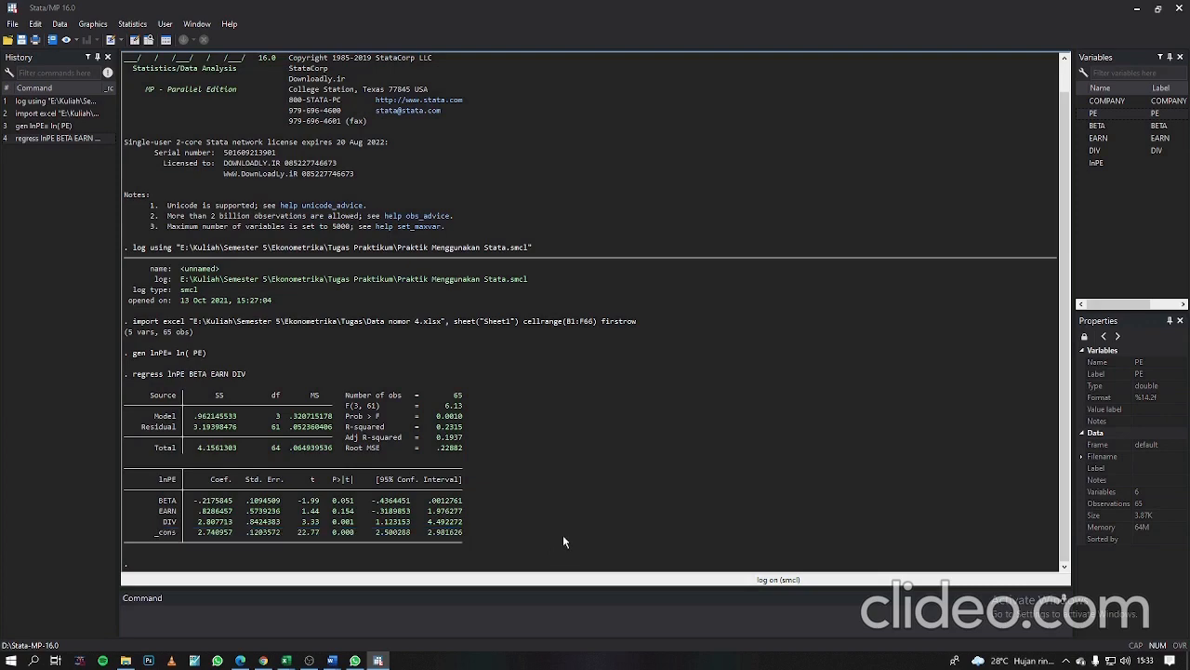
Step: Run the regression of lnPE on BETA, EARN and DIV with the constant term suppressed and highlight the first regression's _cons row for comparison
{"action": "left_click", "coordinate": [132, 23]}
{"action": "mouse_move", "coordinate": [167, 43]}
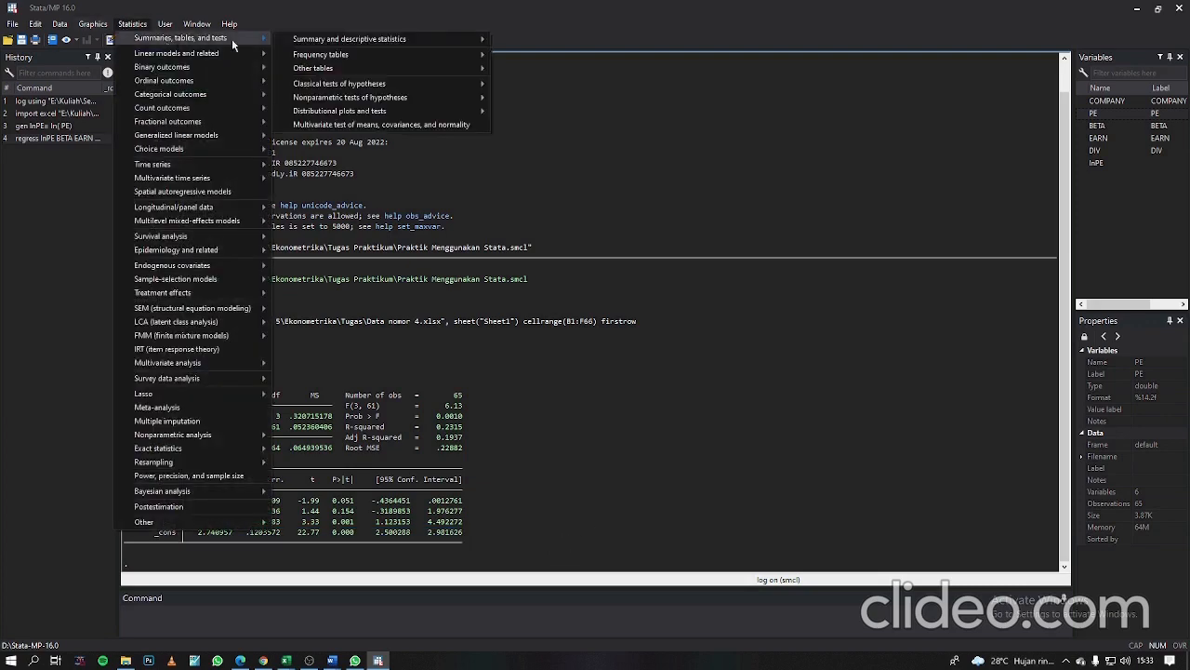
{"action": "mouse_move", "coordinate": [241, 49]}
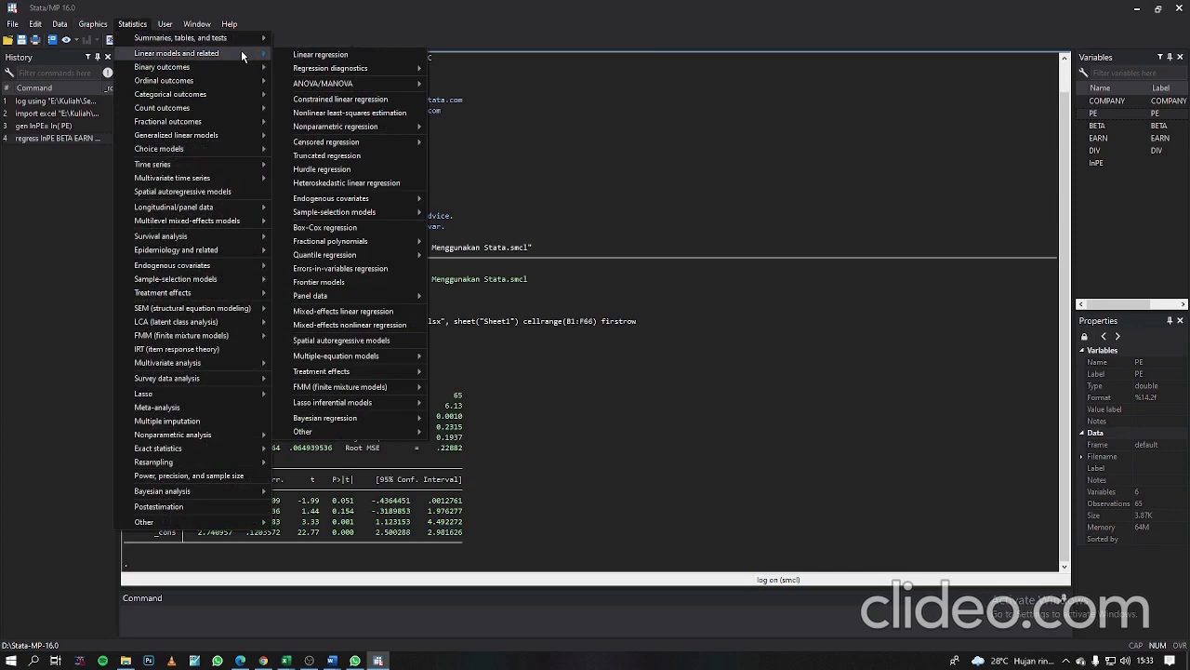
{"action": "left_click", "coordinate": [300, 55]}
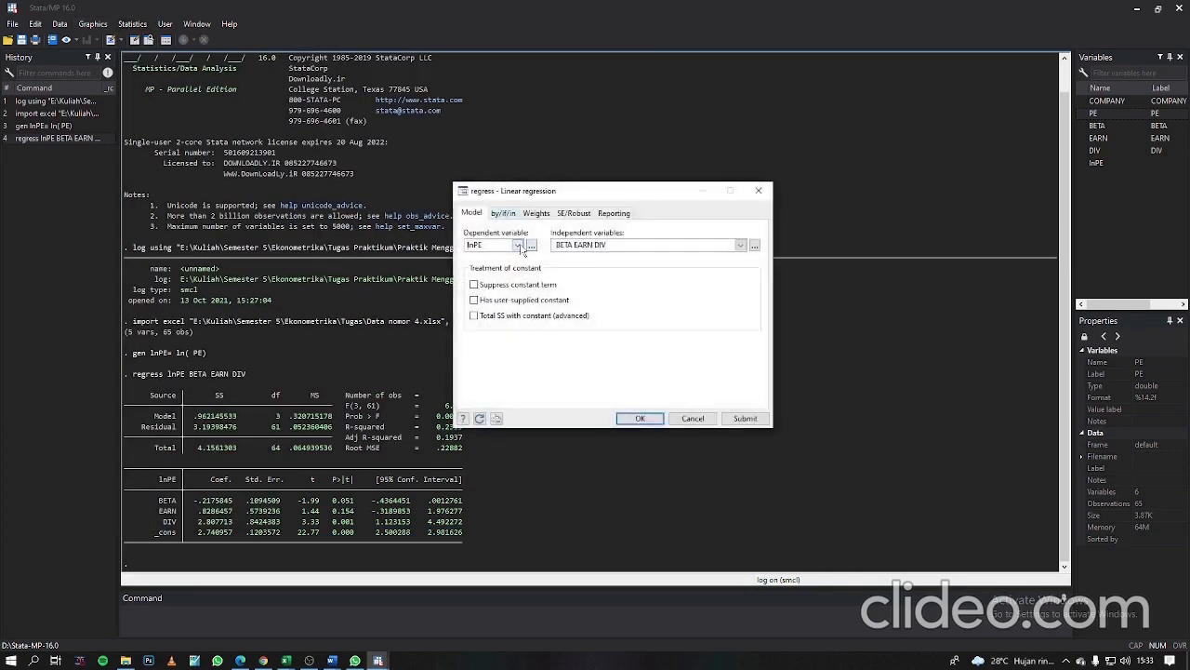
{"action": "left_click", "coordinate": [474, 286]}
{"action": "left_click", "coordinate": [640, 417]}
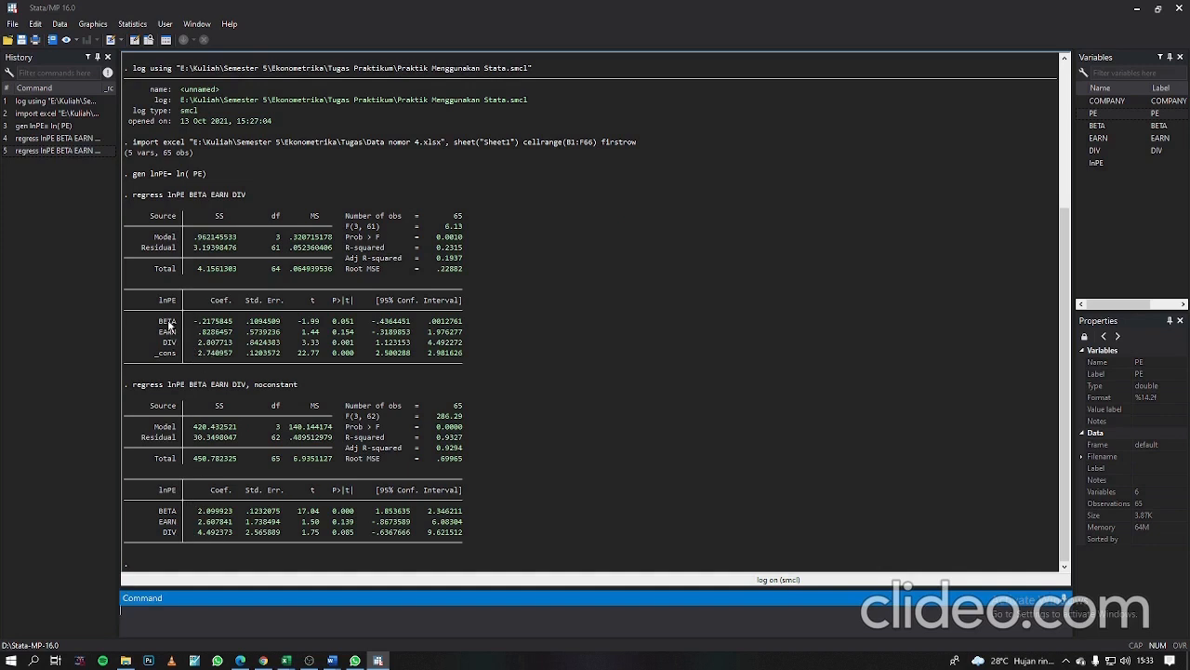
{"action": "left_click_drag", "start_coordinate": [168, 322], "coordinate": [196, 323]}
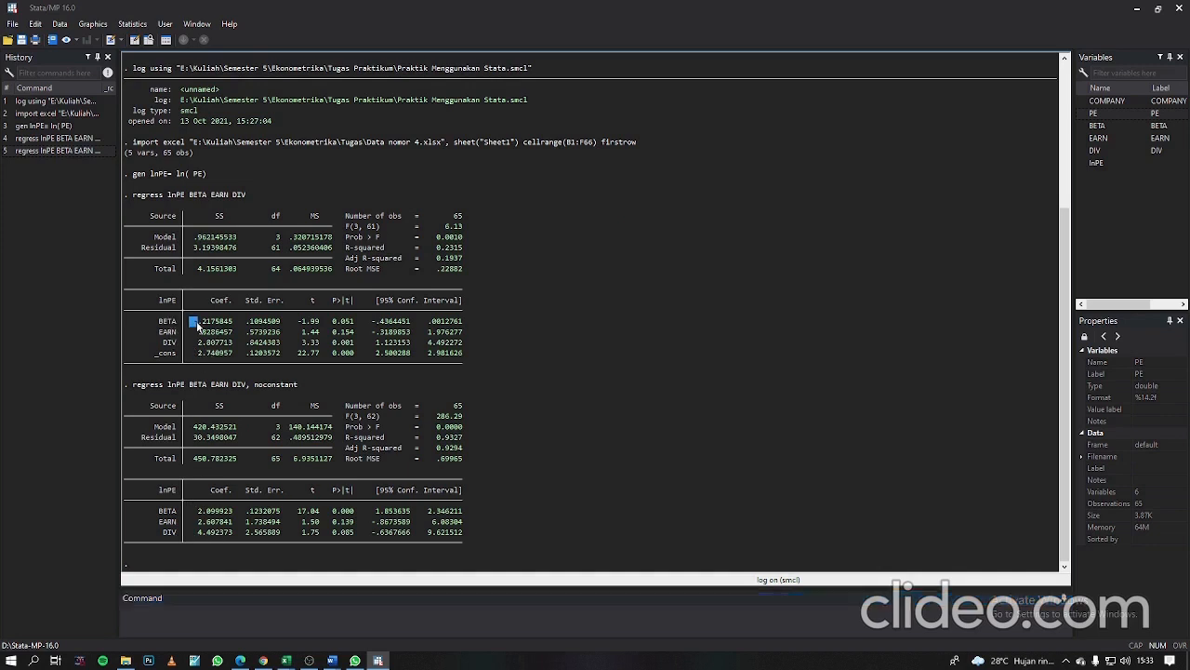
{"action": "right_click", "coordinate": [198, 325]}
{"action": "left_click", "coordinate": [195, 327]}
{"action": "left_click_drag", "start_coordinate": [149, 354], "coordinate": [465, 356]}
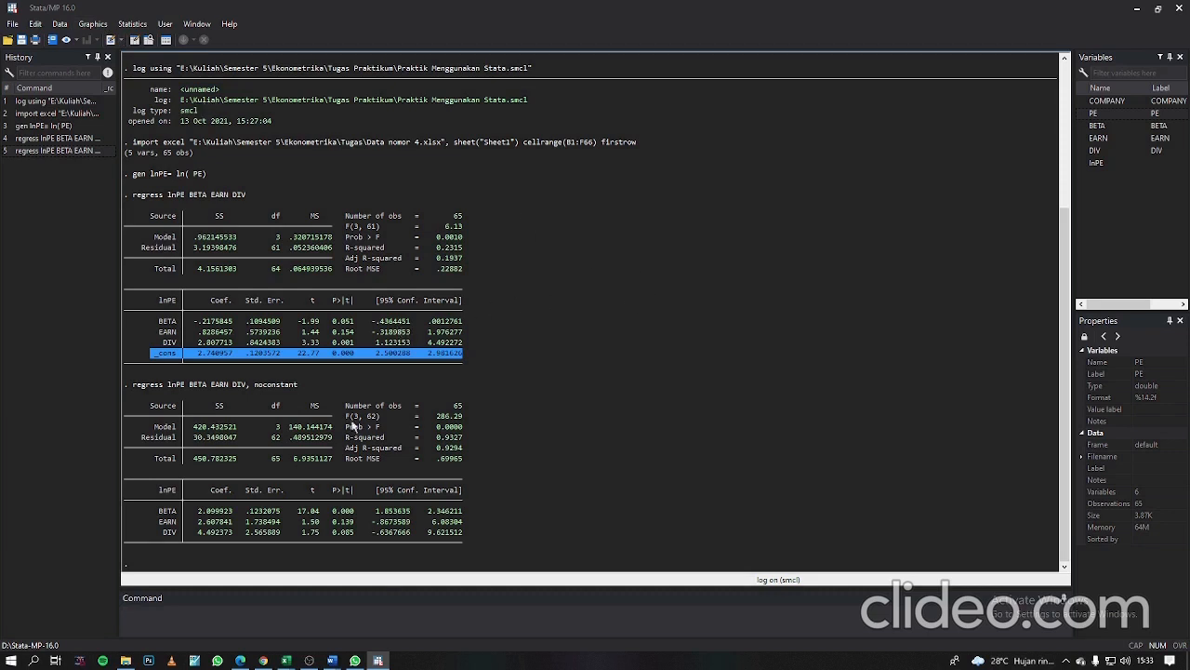
Step: Run the regression with constant as a typed command, "regress lnPE BETA EARN DIV", taking the variable names from the dataset's variable list
{"action": "left_click", "coordinate": [174, 610]}
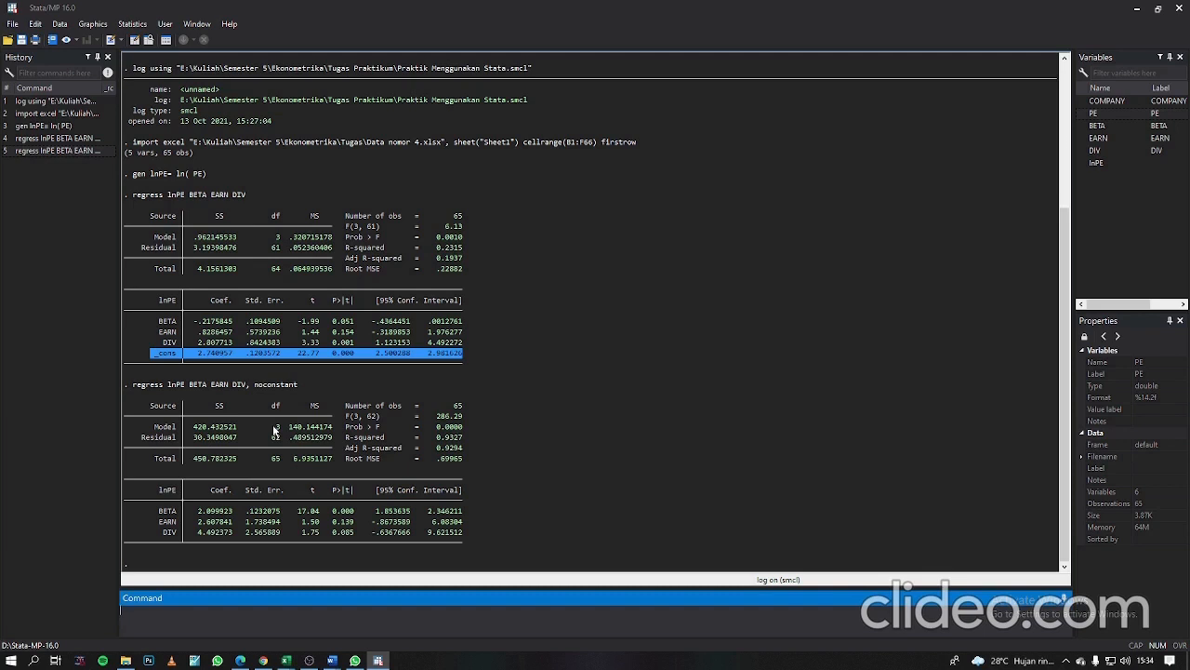
{"action": "type", "text": "regress"}
{"action": "mouse_move", "coordinate": [1085, 115]}
{"action": "mouse_move", "coordinate": [1086, 163]}
{"action": "left_click", "coordinate": [1082, 164]}
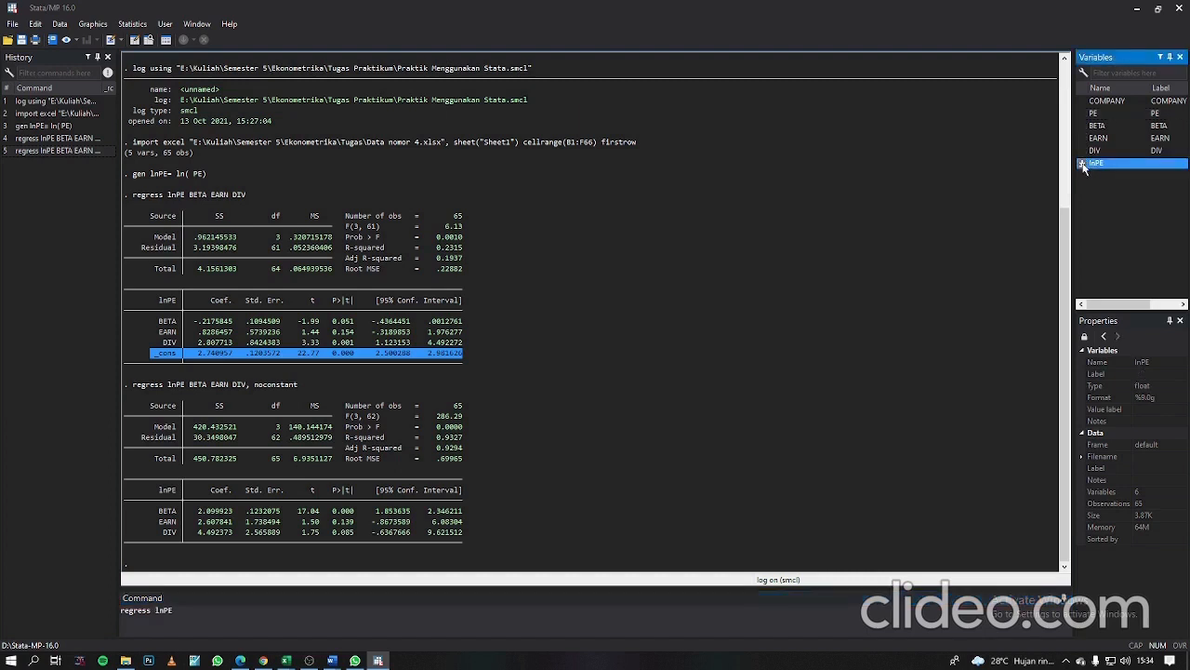
{"action": "mouse_move", "coordinate": [1083, 127]}
{"action": "left_click", "coordinate": [1083, 128]}
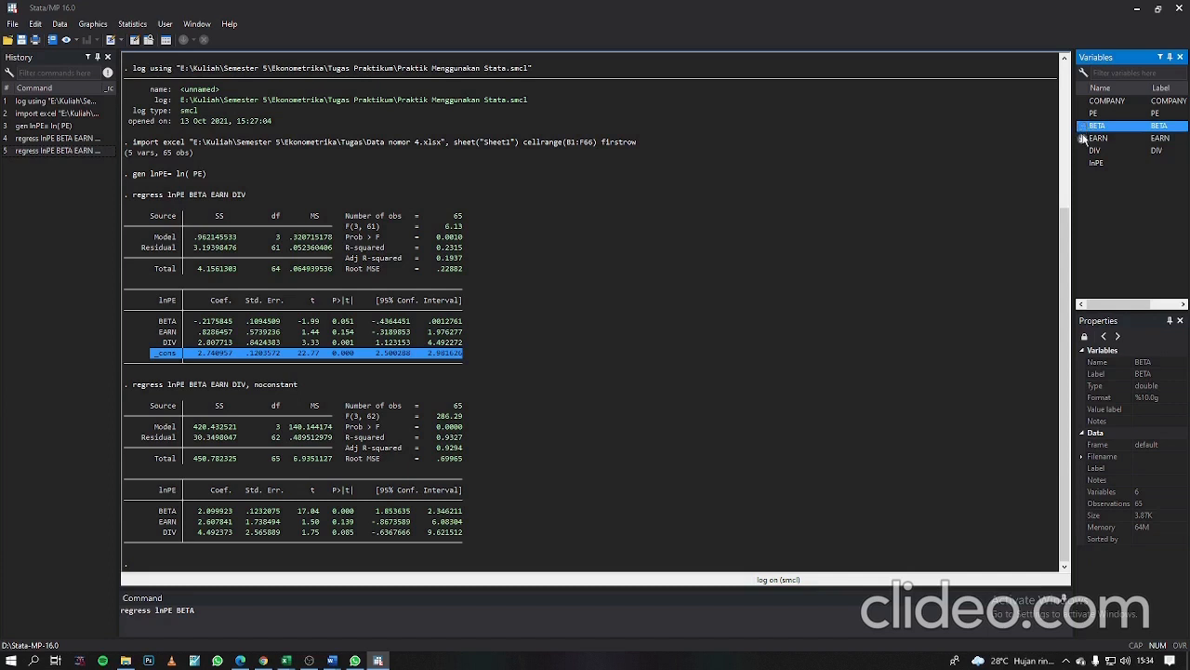
{"action": "left_click", "coordinate": [1083, 140]}
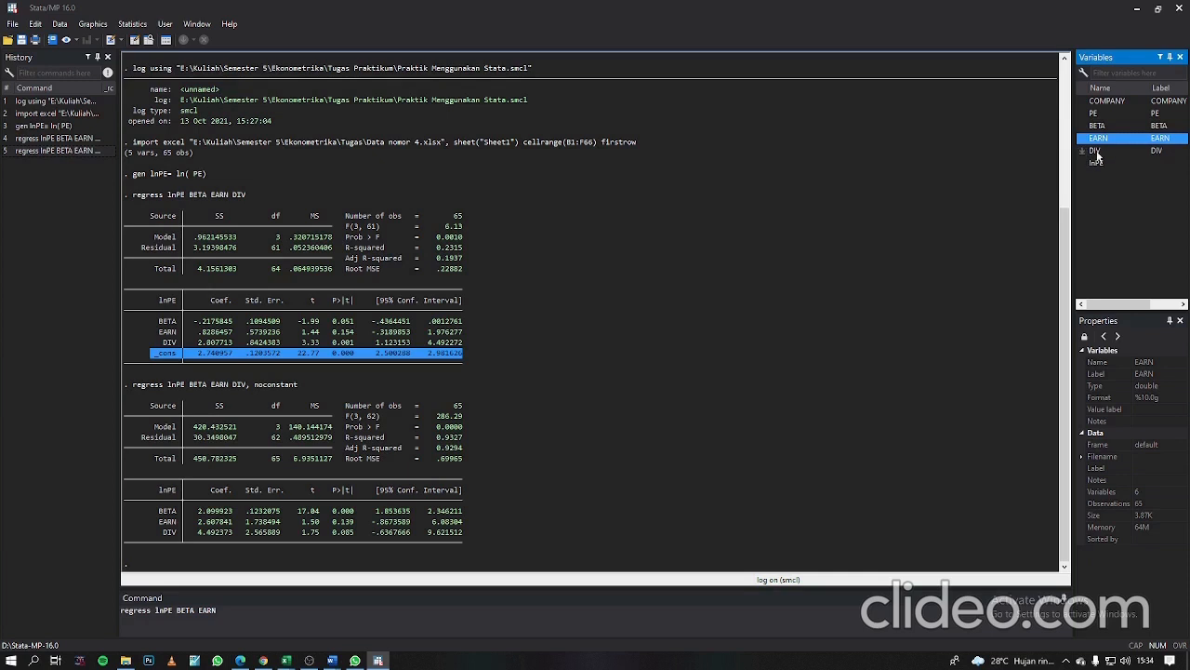
{"action": "left_click", "coordinate": [1097, 151]}
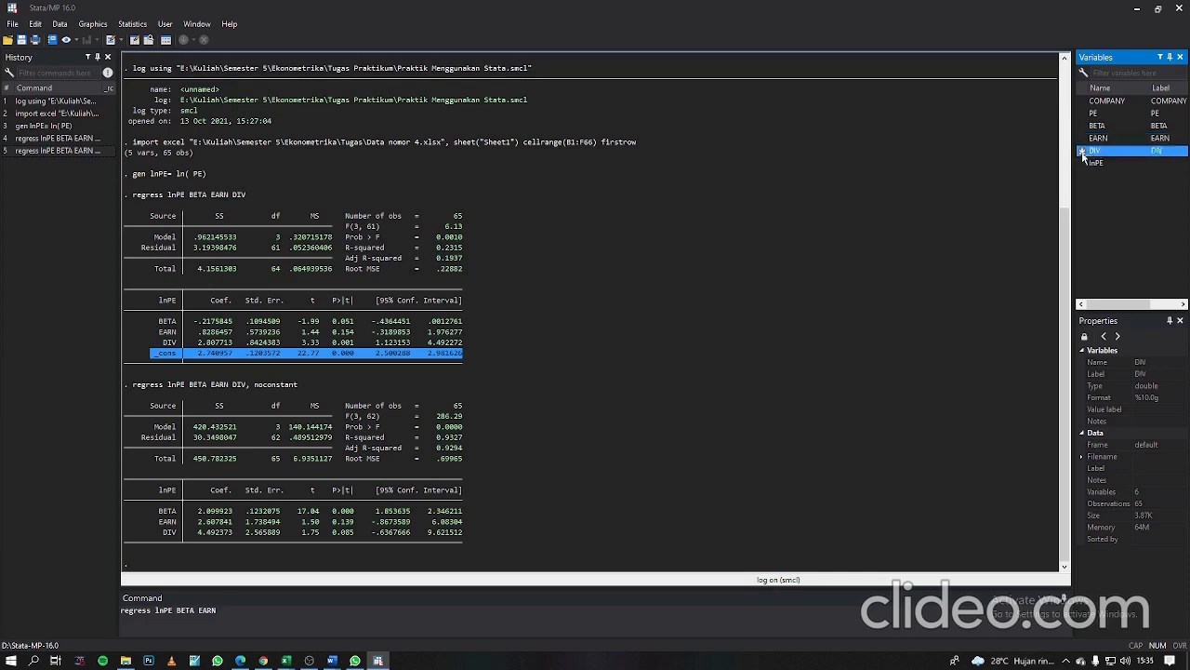
{"action": "left_click", "coordinate": [1082, 152]}
{"action": "left_click", "coordinate": [267, 616]}
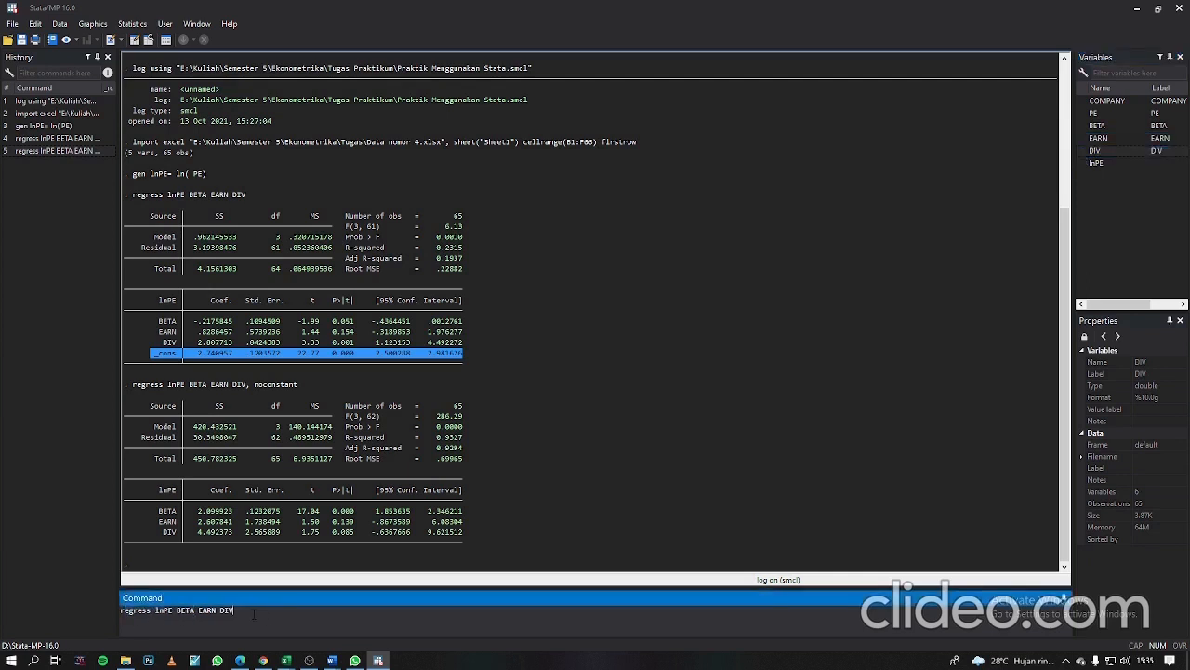
{"action": "key", "text": "Return"}
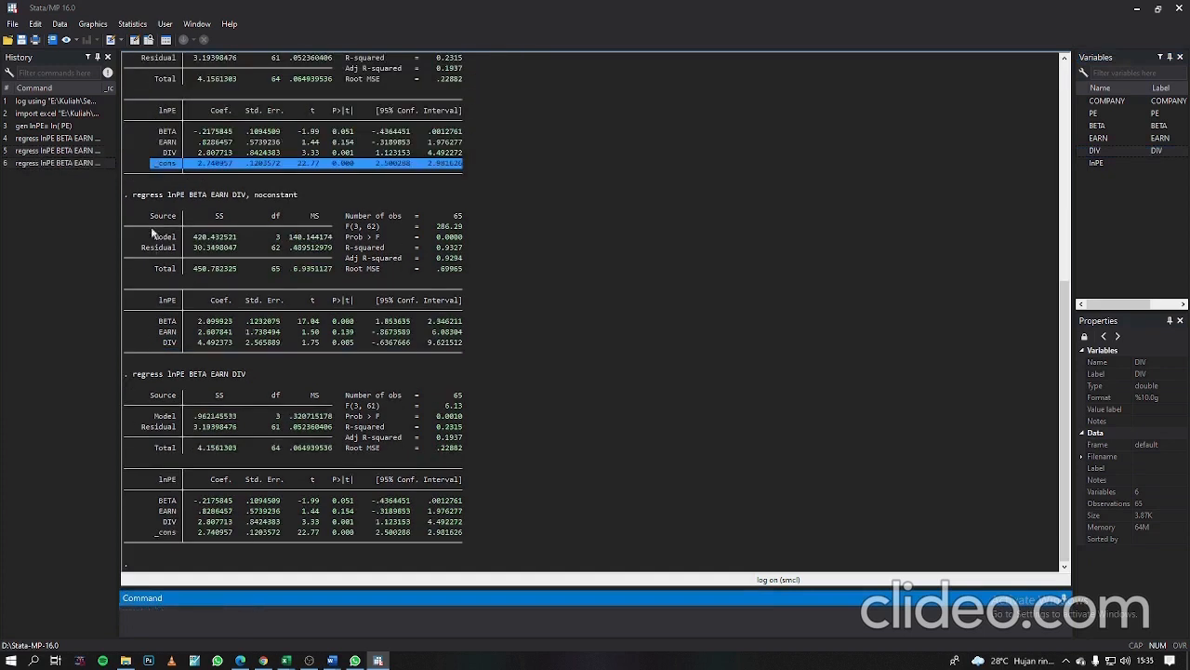
Step: Compare the output of the command-run regression with the noconstant and first regressions, including their _cons rows
{"action": "left_click", "coordinate": [141, 208]}
{"action": "left_click_drag", "start_coordinate": [142, 208], "coordinate": [199, 263]}
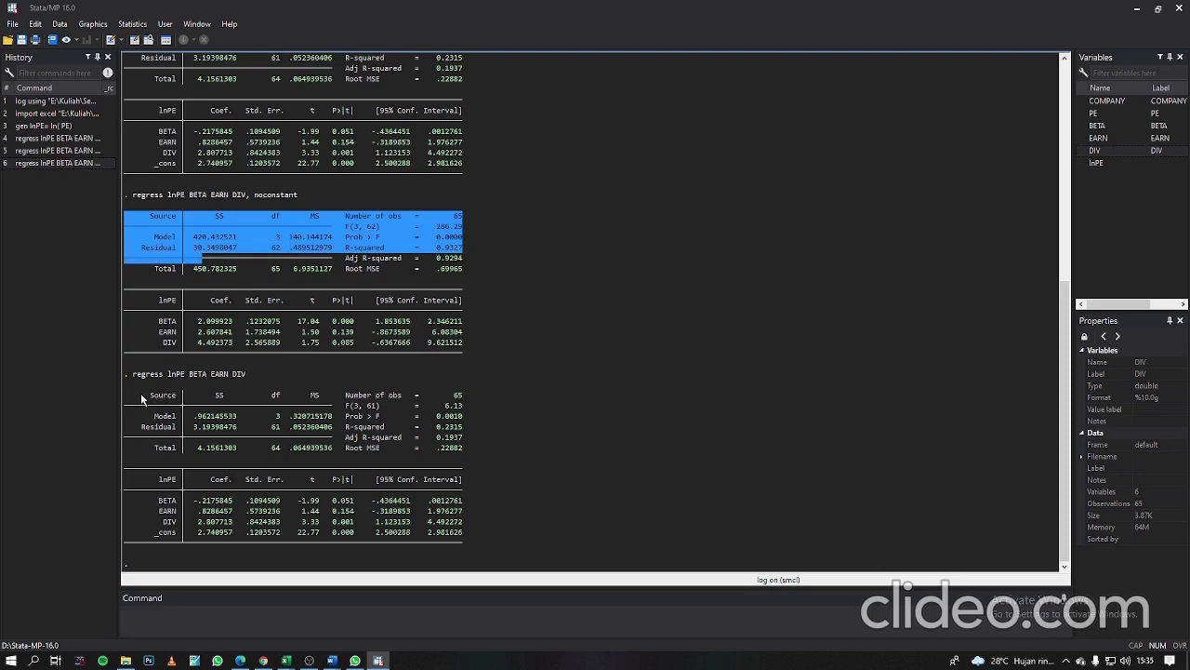
{"action": "left_click_drag", "start_coordinate": [141, 396], "coordinate": [267, 502]}
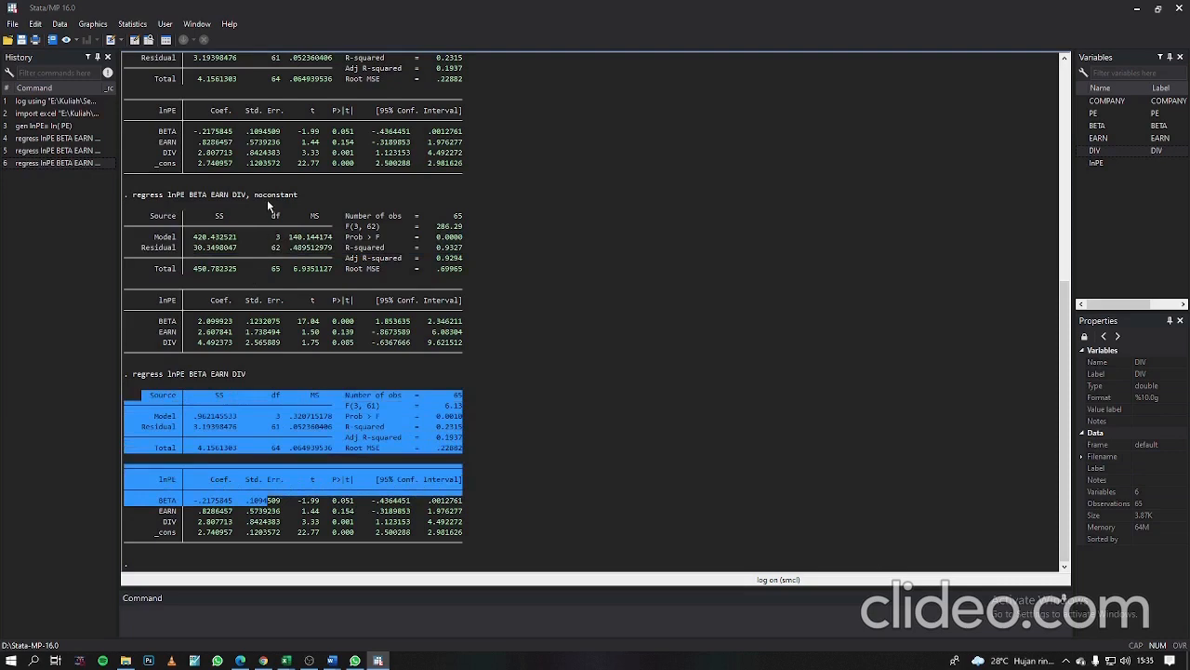
{"action": "scroll", "coordinate": [181, 250], "scroll_direction": "up", "scroll_amount": 5}
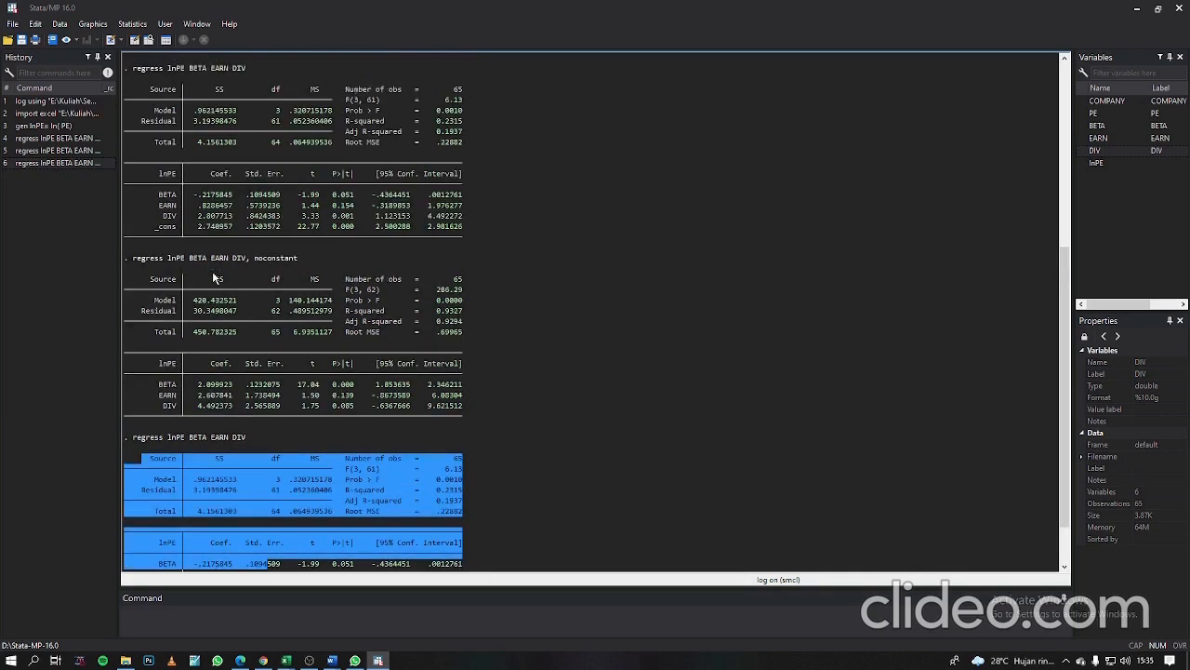
{"action": "scroll", "coordinate": [195, 361], "scroll_direction": "down", "scroll_amount": 2}
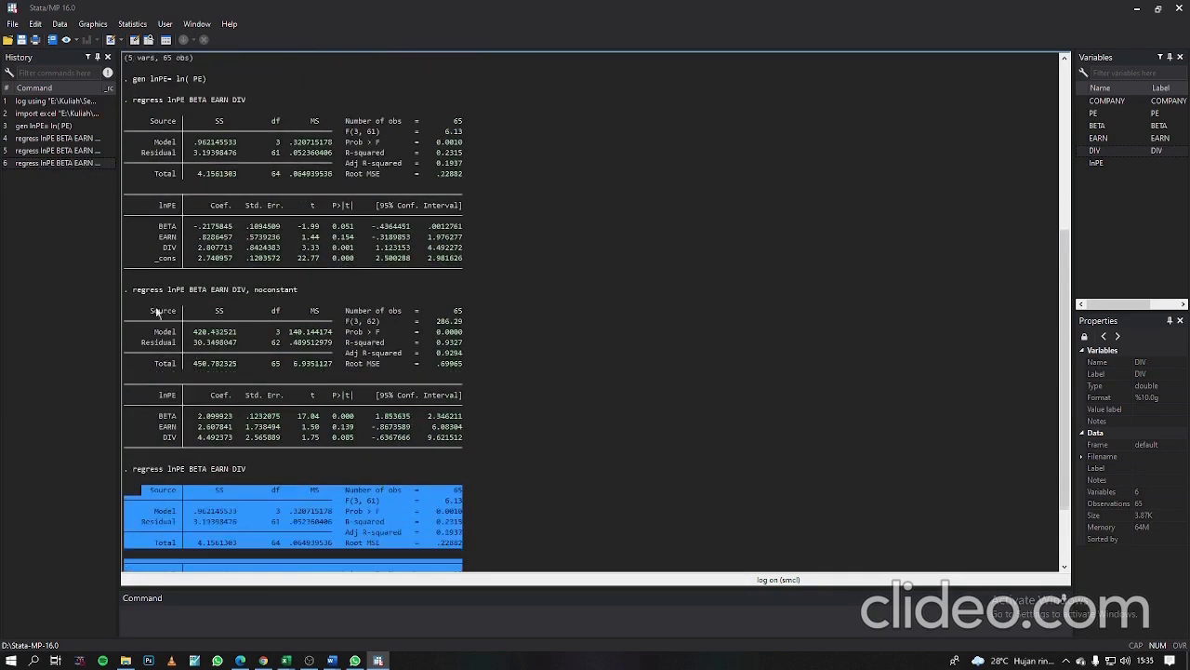
{"action": "left_click_drag", "start_coordinate": [155, 306], "coordinate": [209, 355]}
{"action": "scroll", "coordinate": [209, 355], "scroll_direction": "down", "scroll_amount": 3}
{"action": "left_click_drag", "start_coordinate": [149, 402], "coordinate": [426, 521]}
{"action": "scroll", "coordinate": [204, 183], "scroll_direction": "up", "scroll_amount": 1}
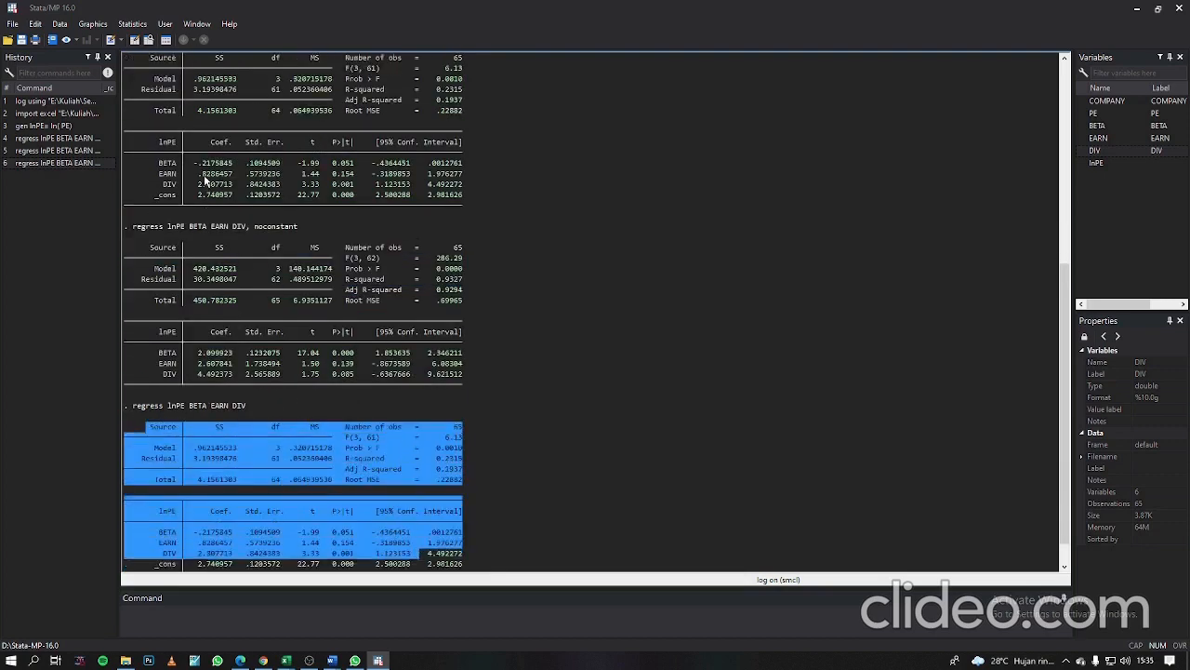
{"action": "left_click", "coordinate": [205, 197]}
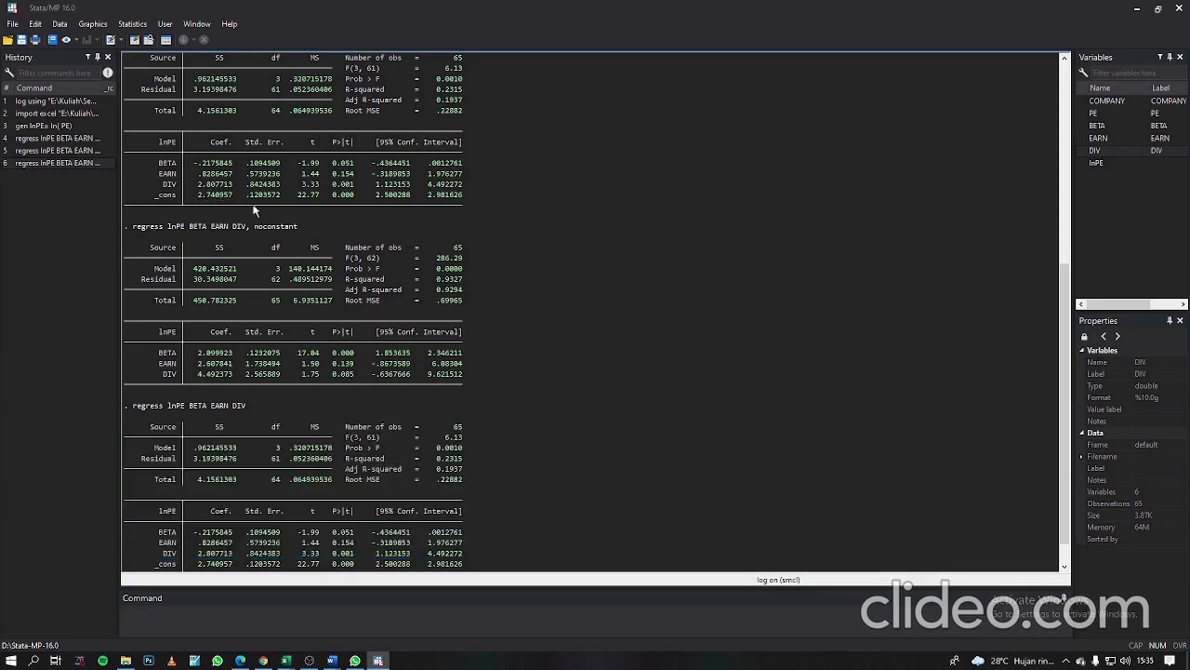
{"action": "left_click_drag", "start_coordinate": [210, 568], "coordinate": [217, 570]}
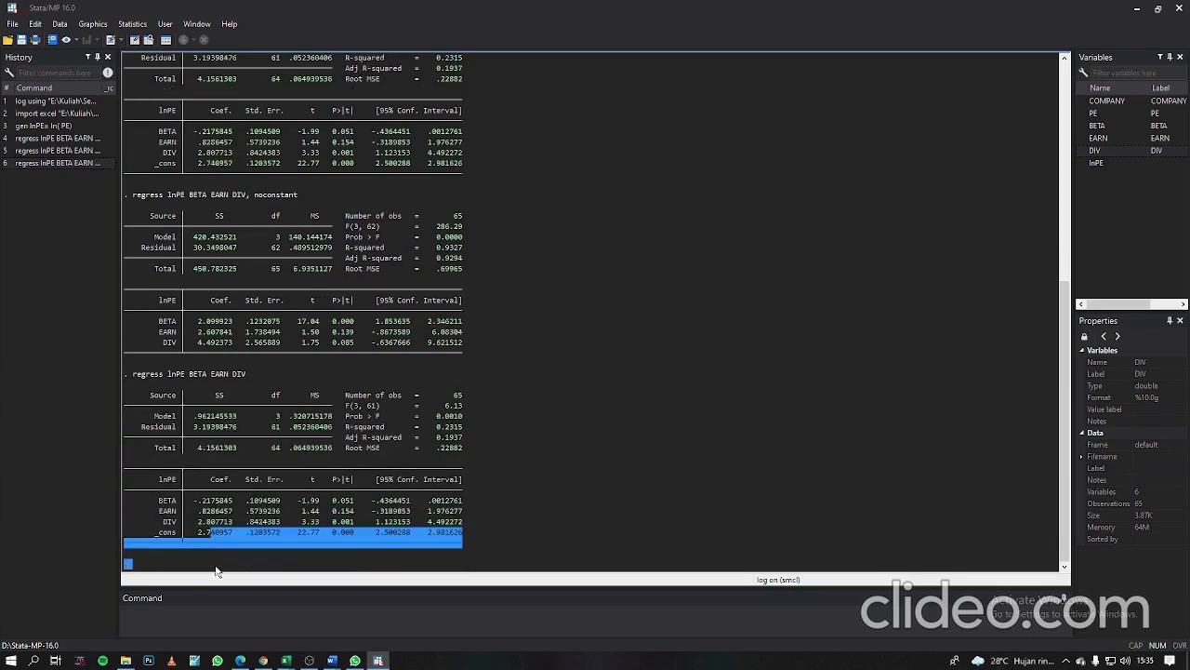
{"action": "left_click", "coordinate": [475, 508]}
Step: Review the full session output from the log opening and data import through the last regression table
{"action": "scroll", "coordinate": [616, 495], "scroll_direction": "up", "scroll_amount": 4}
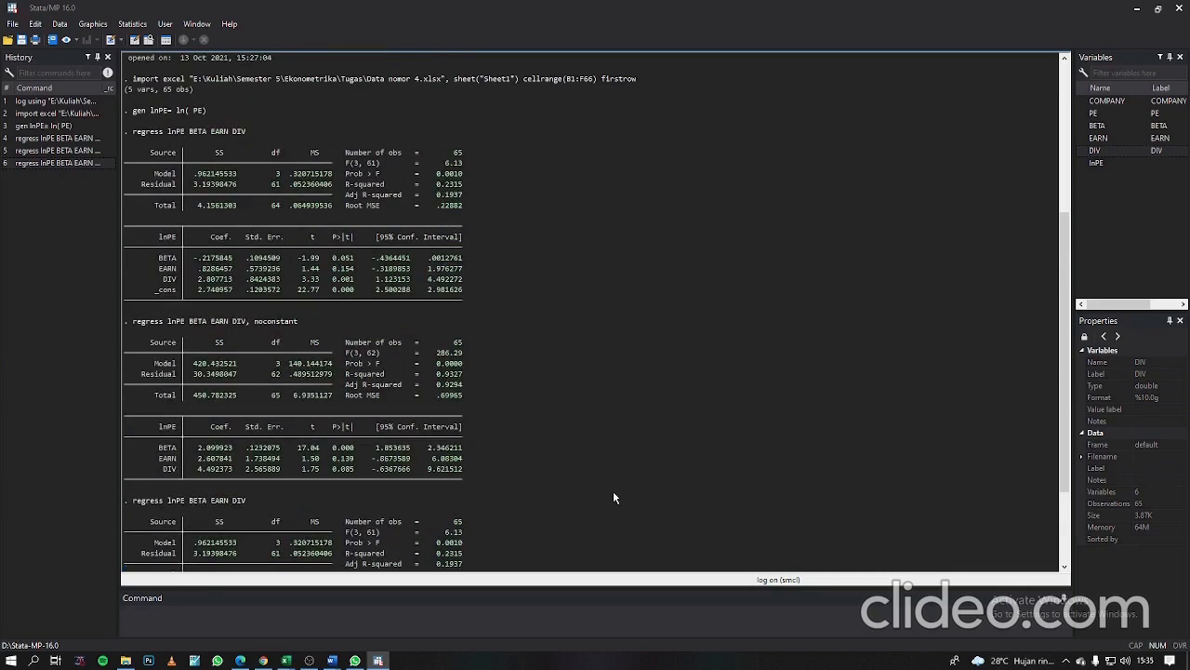
{"action": "scroll", "coordinate": [613, 490], "scroll_direction": "up", "scroll_amount": 9}
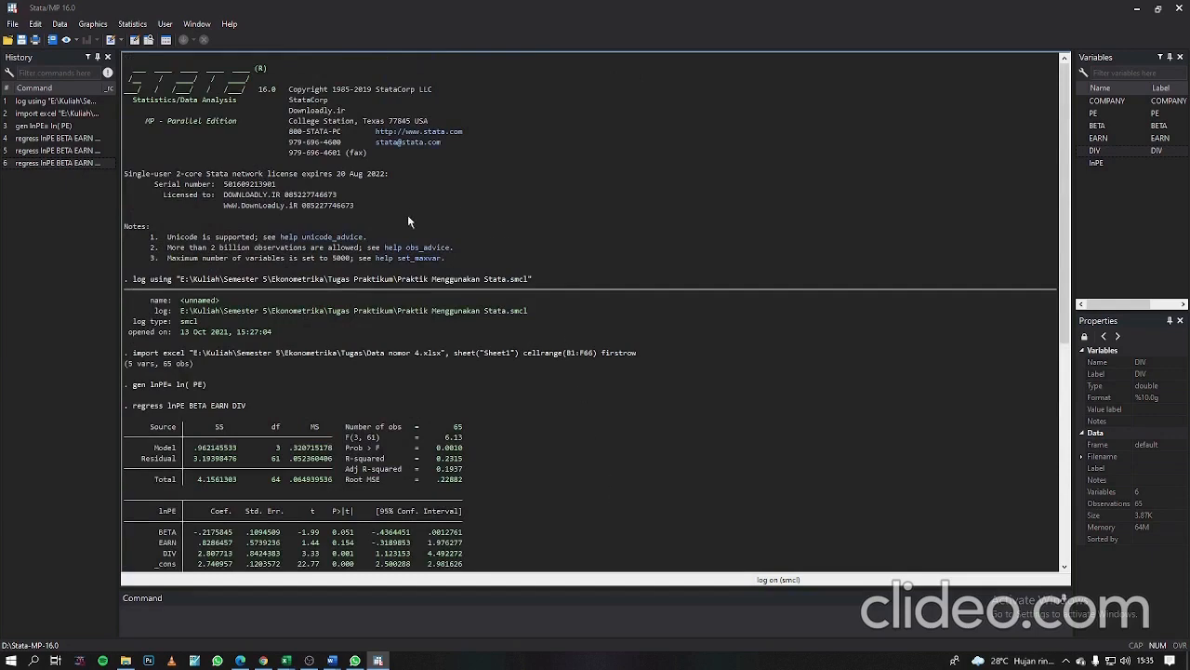
{"action": "scroll", "coordinate": [410, 223], "scroll_direction": "down", "scroll_amount": 12}
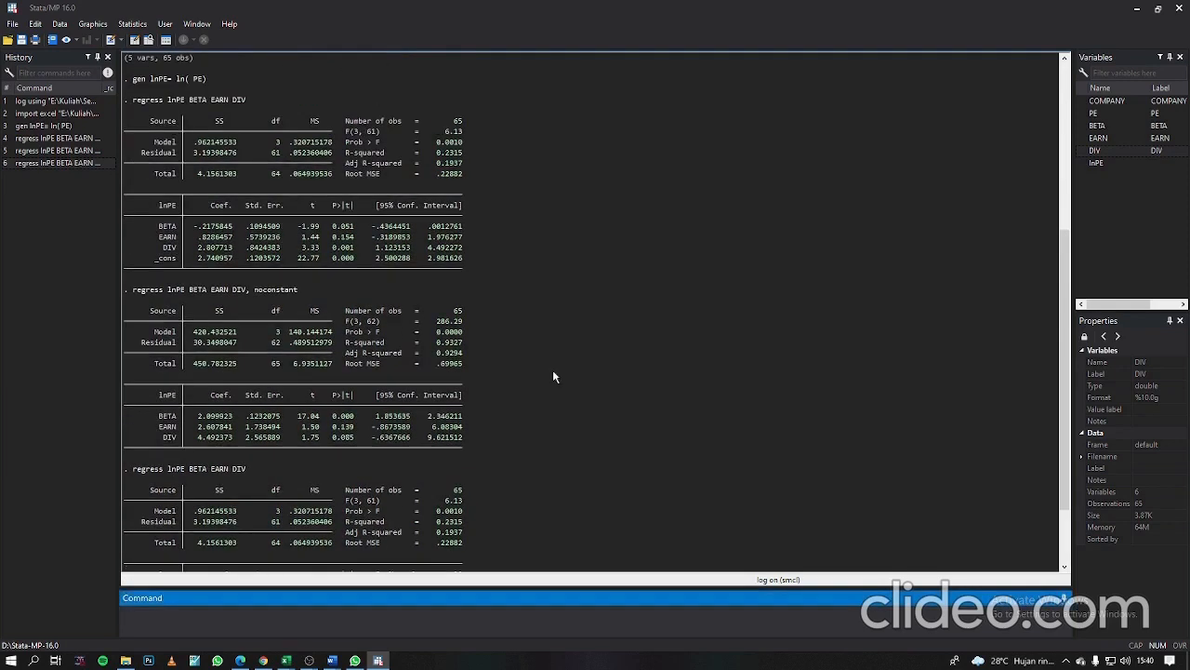
{"action": "scroll", "coordinate": [553, 369], "scroll_direction": "up", "scroll_amount": 5}
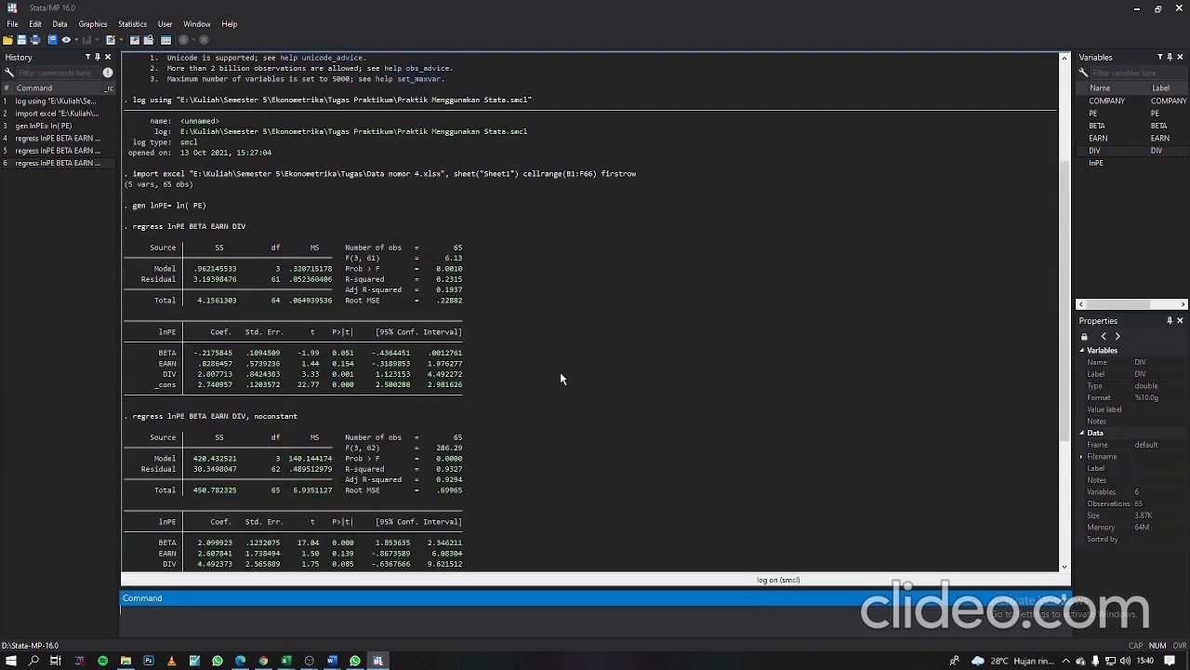
{"action": "scroll", "coordinate": [569, 381], "scroll_direction": "down", "scroll_amount": 6}
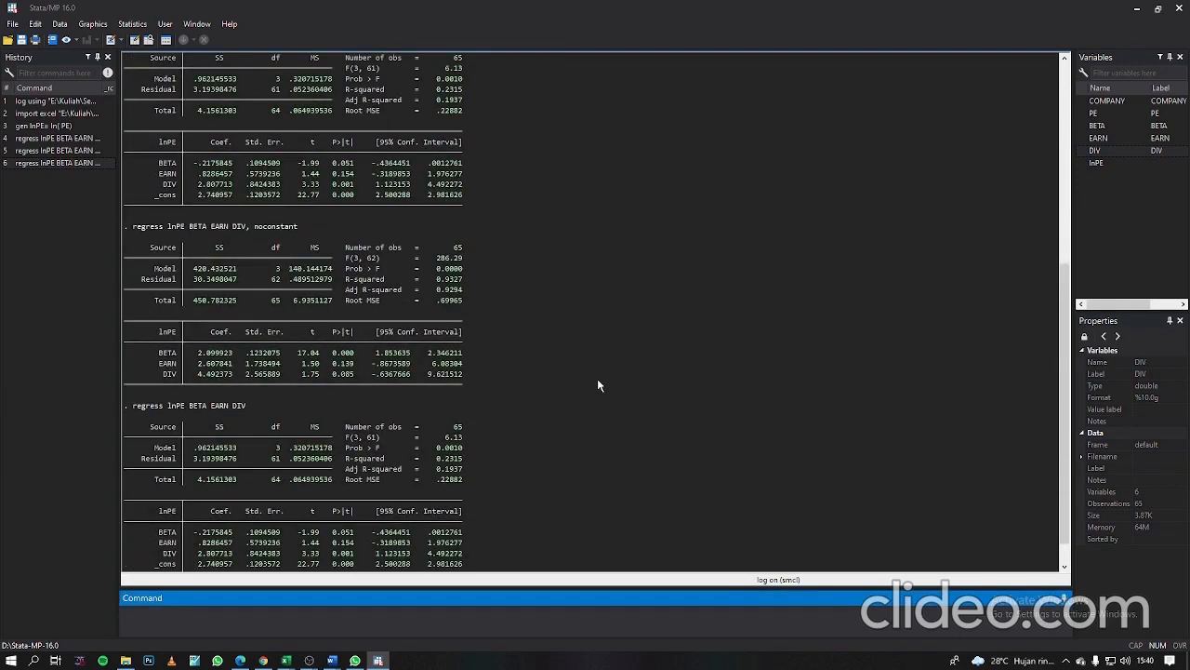
{"action": "scroll", "coordinate": [639, 348], "scroll_direction": "down", "scroll_amount": 1}
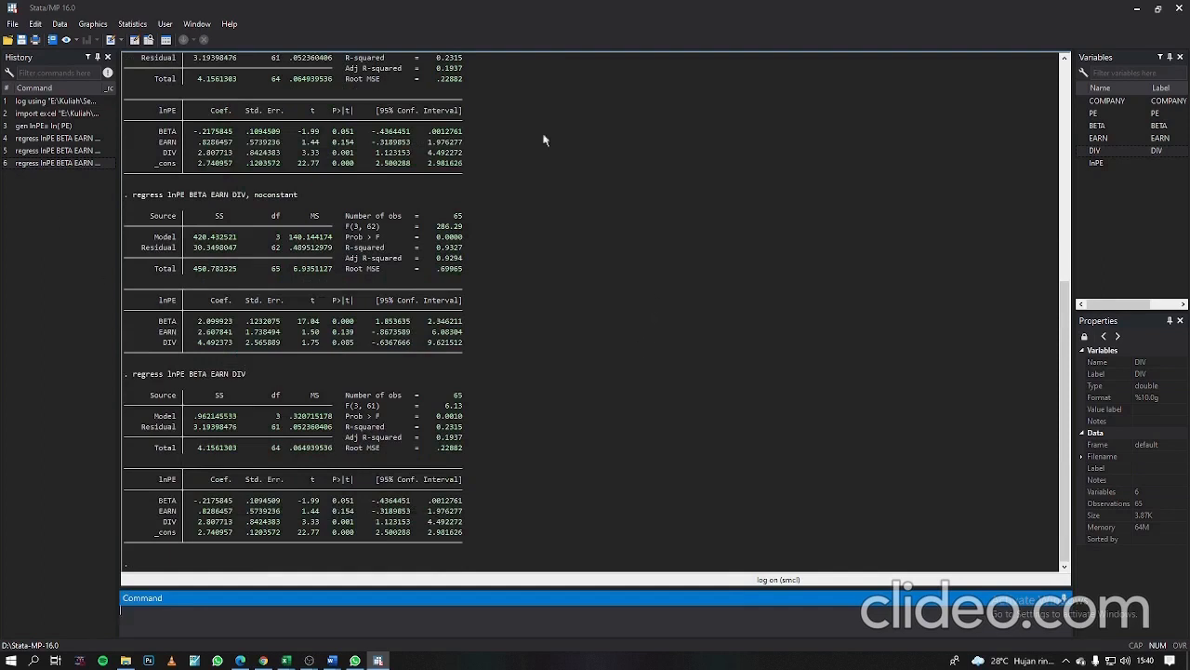
Step: Save the dataset in the Tugas folder as Stata Data (*.dta) under the file name "Praktikum Stata"
{"action": "key", "text": "ctrl+s"}
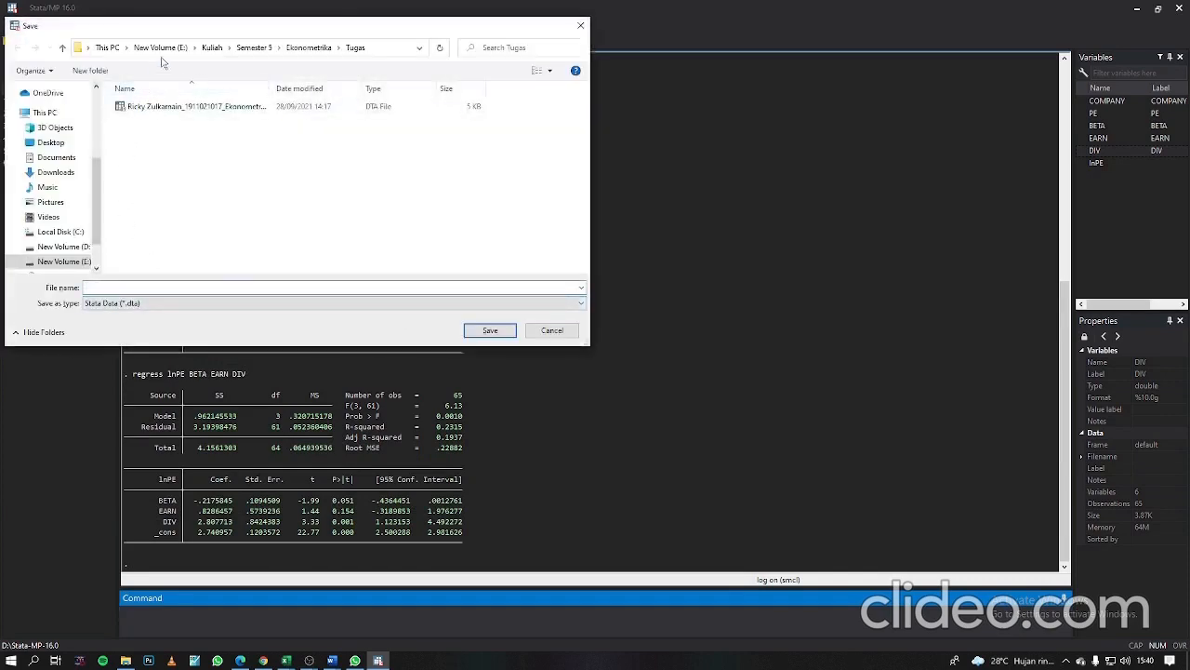
{"action": "left_click_drag", "start_coordinate": [209, 35], "coordinate": [323, 37]}
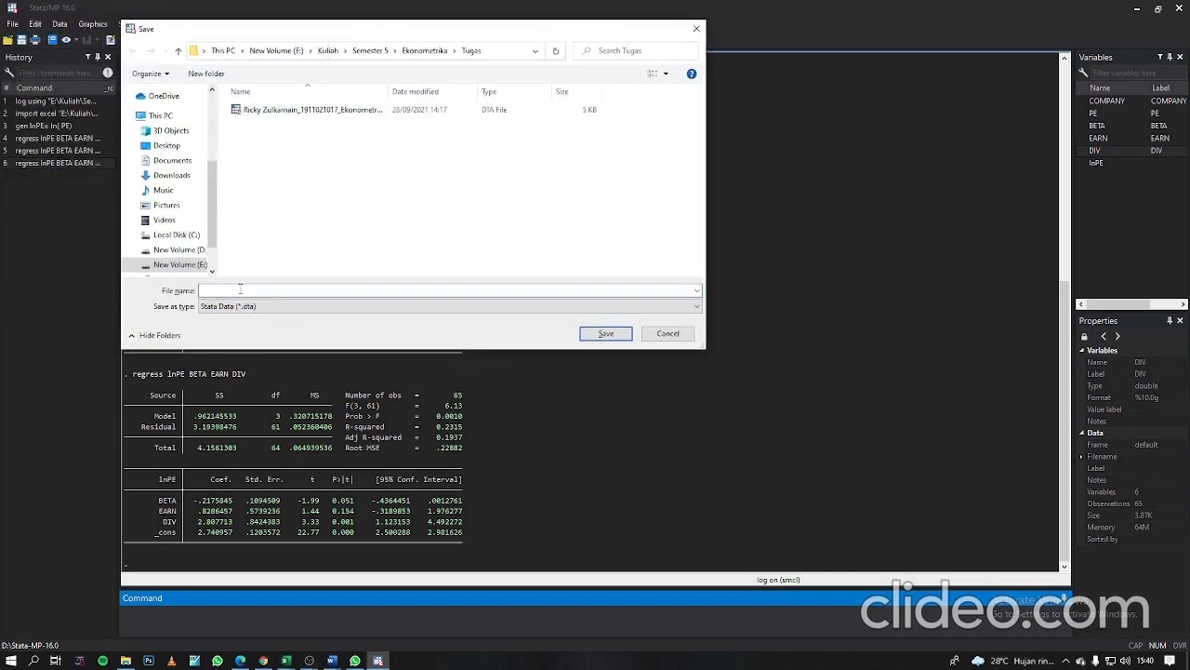
{"action": "type", "text": "P"}
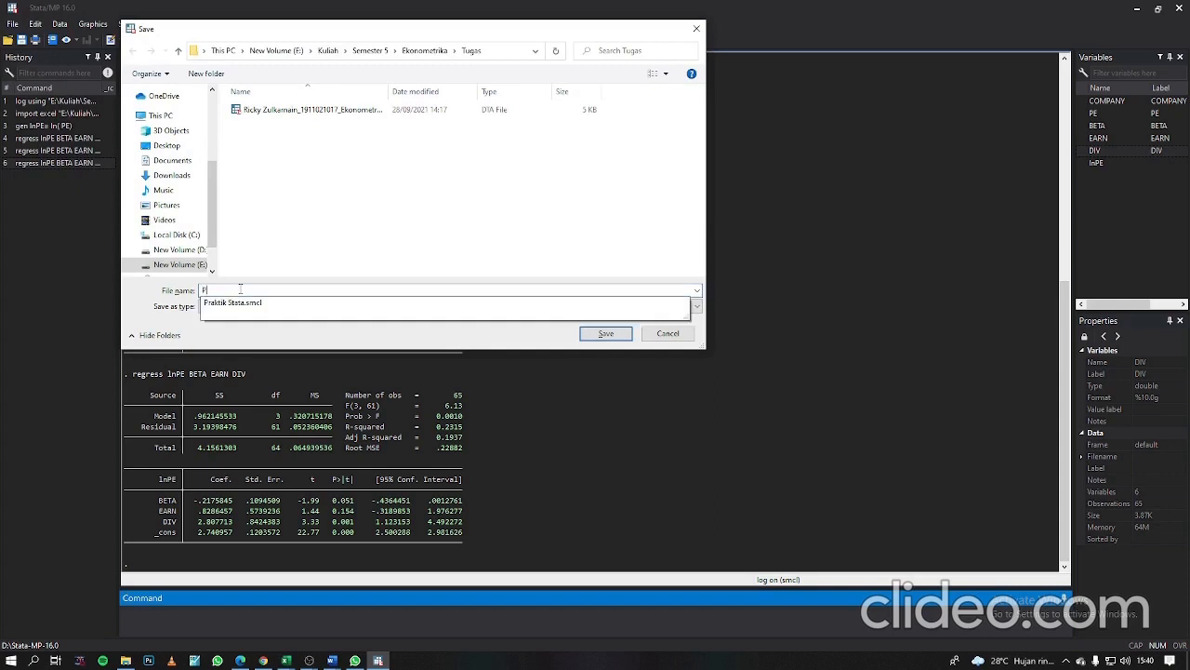
{"action": "type", "text": "raktikum"}
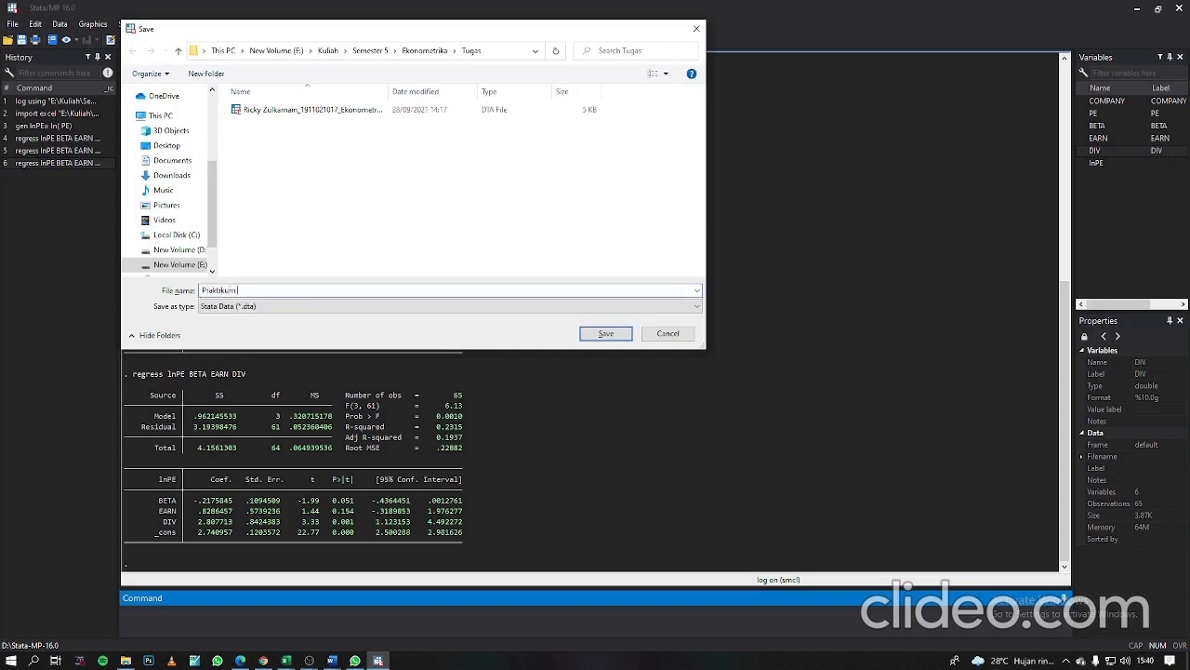
{"action": "type", "text": " Stata"}
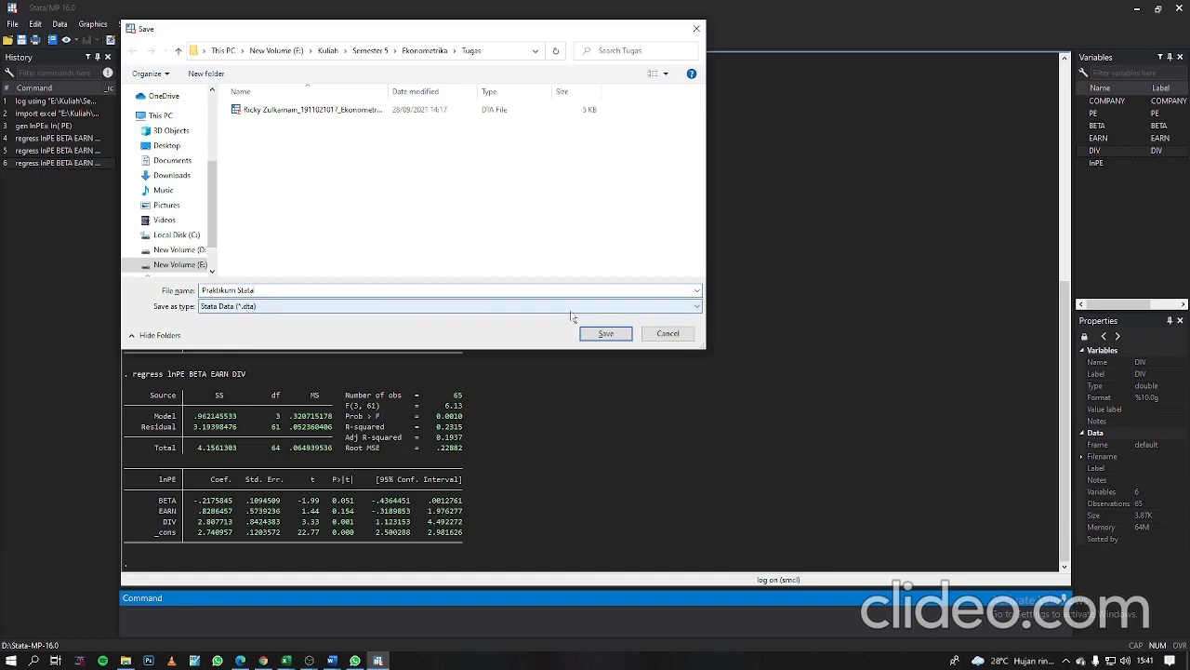
{"action": "left_click", "coordinate": [606, 334]}
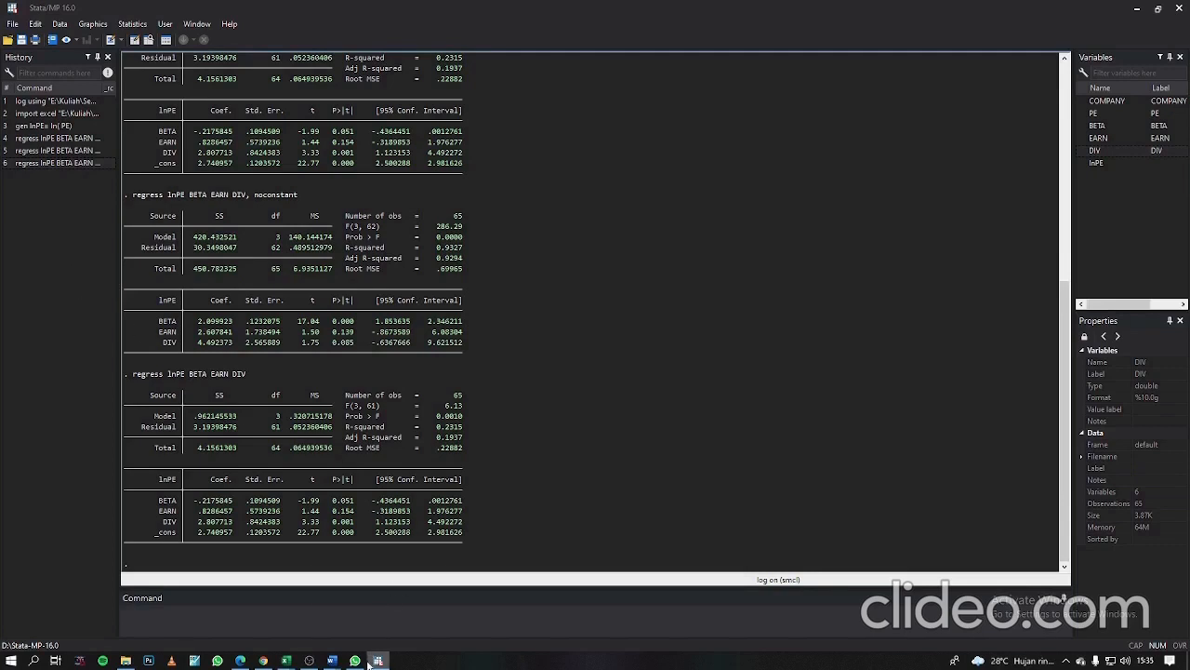
Step: Browse the dataset with the command "br" and close the data view after checking it
{"action": "mouse_move", "coordinate": [366, 662]}
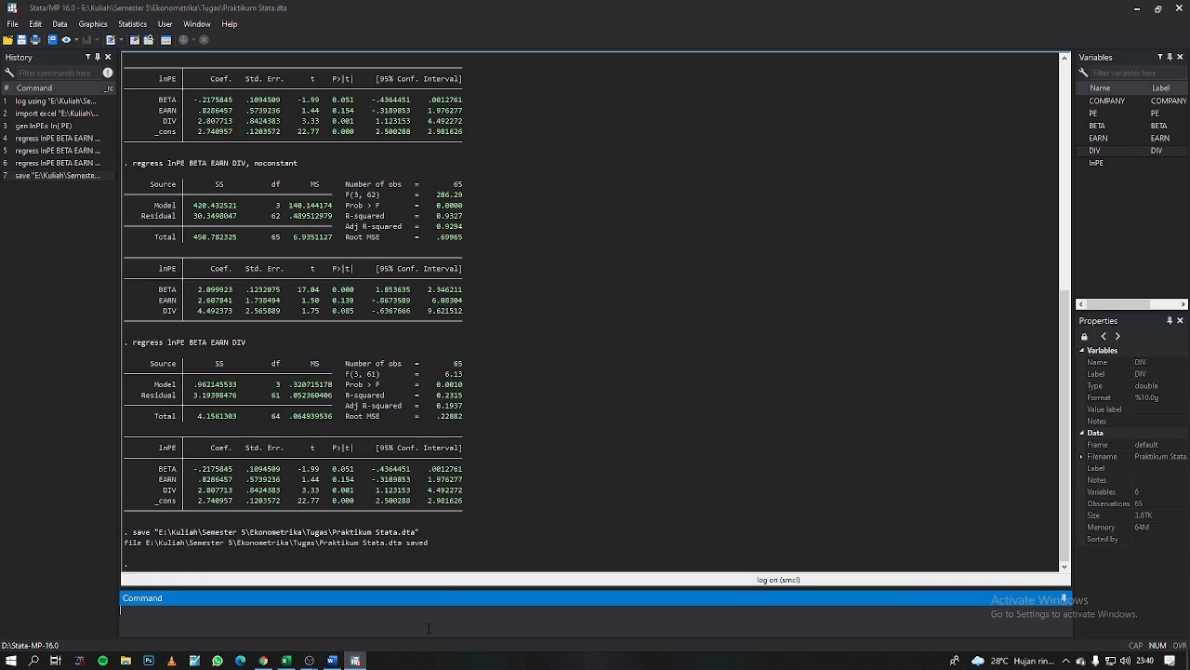
{"action": "type", "text": "br"}
{"action": "key", "text": "Return"}
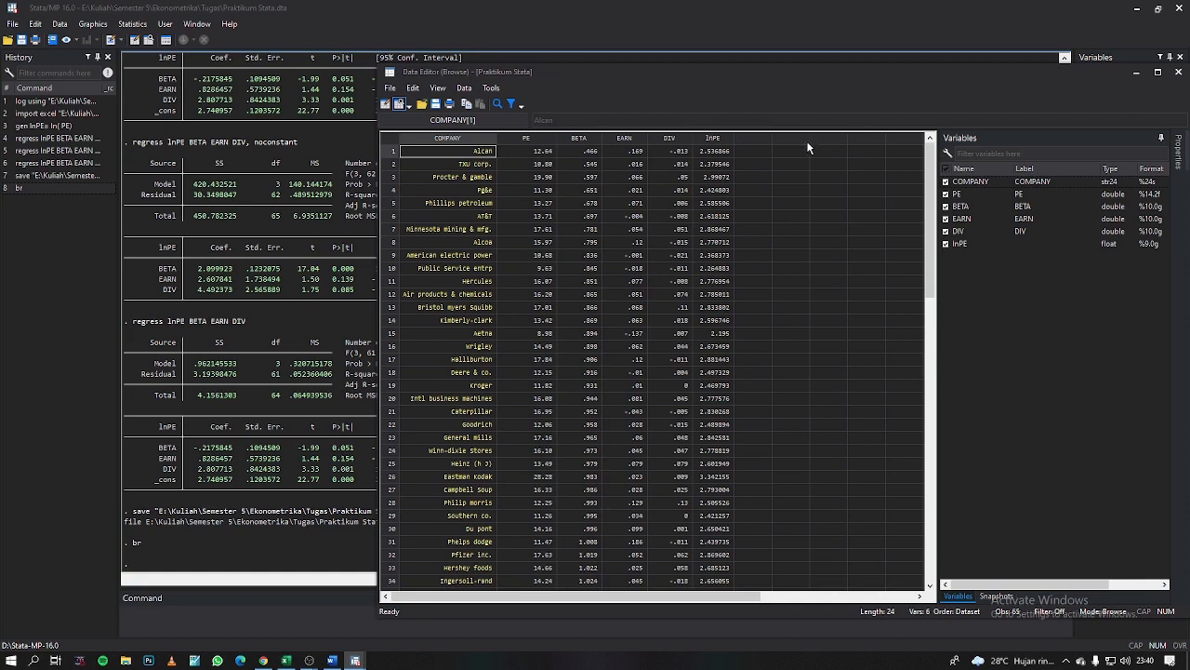
{"action": "left_click", "coordinate": [1180, 73]}
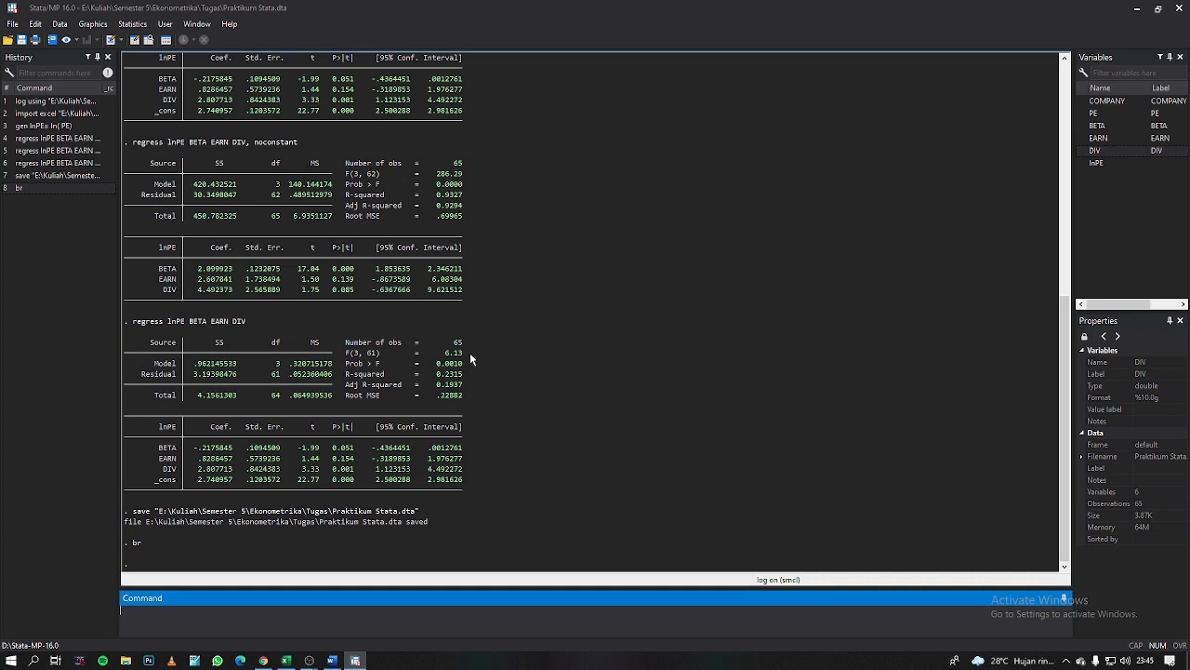
Step: Examine the last regression's F-statistic with its degrees of freedom, the p-value of DIV and the Prob > F value
{"action": "left_click_drag", "start_coordinate": [346, 342], "coordinate": [379, 358]}
{"action": "left_click", "coordinate": [376, 358]}
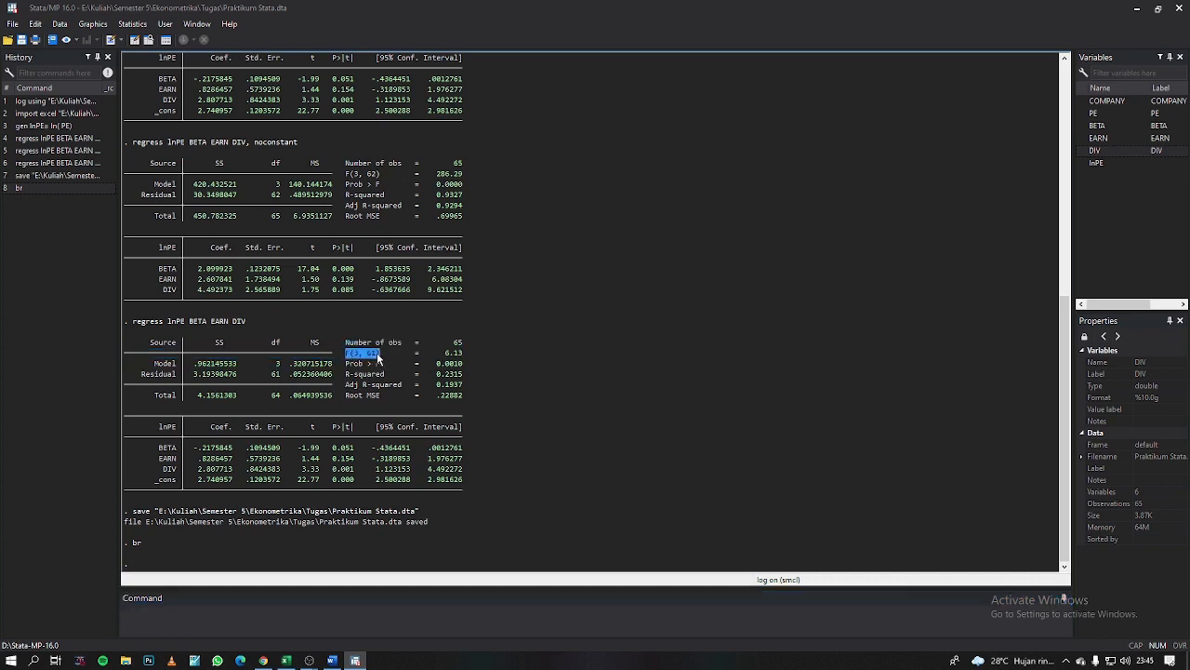
{"action": "left_click", "coordinate": [523, 372]}
{"action": "left_click_drag", "start_coordinate": [441, 355], "coordinate": [461, 356]}
{"action": "left_click", "coordinate": [508, 334]}
{"action": "left_click_drag", "start_coordinate": [441, 356], "coordinate": [463, 357]}
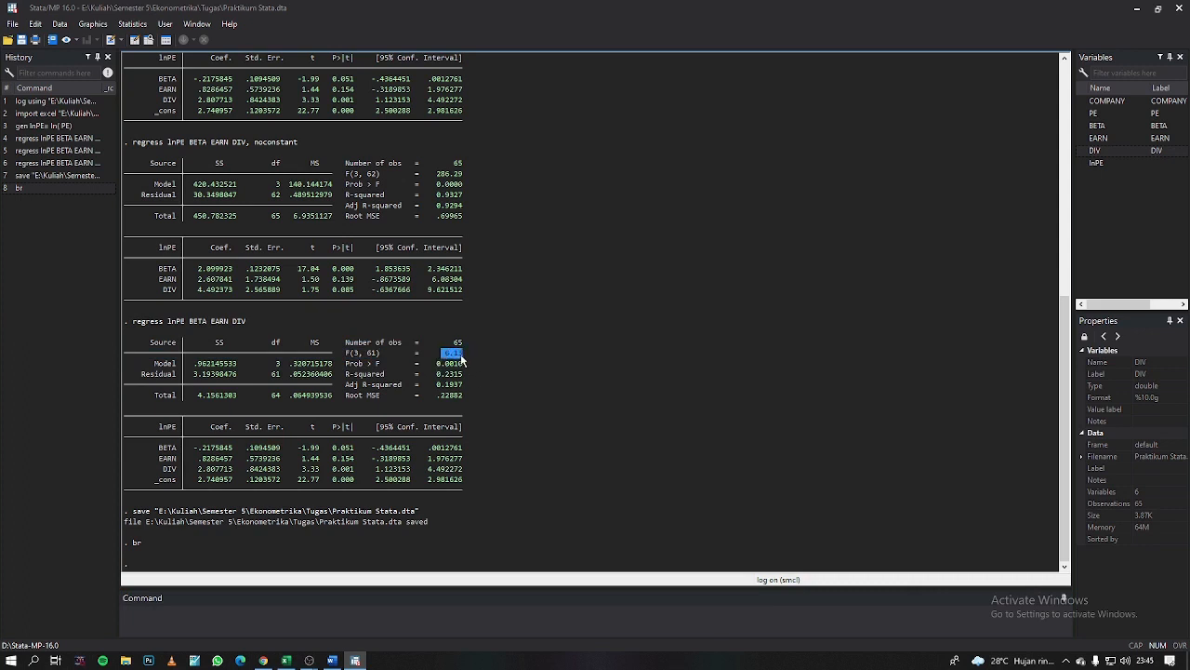
{"action": "left_click", "coordinate": [504, 407]}
{"action": "left_click_drag", "start_coordinate": [330, 470], "coordinate": [362, 470]}
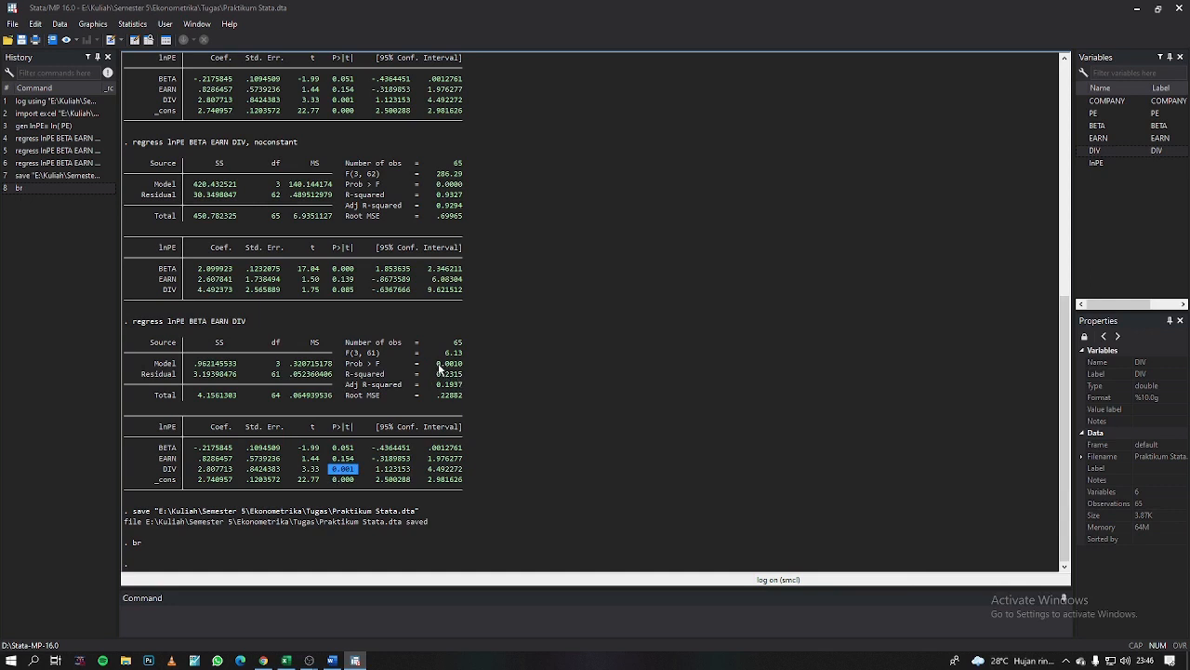
{"action": "left_click_drag", "start_coordinate": [436, 363], "coordinate": [463, 364]}
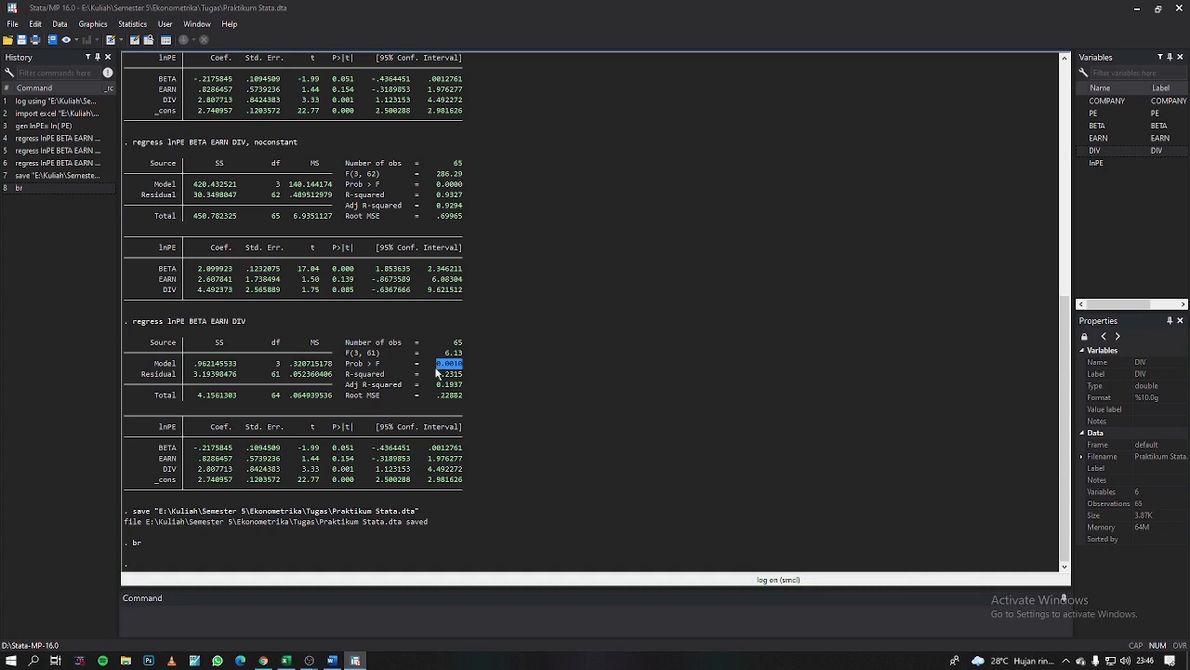
Step: Examine the t values of BETA and EARN, recheck the F-test values, and look back at the earlier regression output
{"action": "left_click", "coordinate": [655, 451]}
{"action": "double_click", "coordinate": [164, 450]}
{"action": "double_click", "coordinate": [308, 459]}
{"action": "mouse_move", "coordinate": [297, 448]}
{"action": "left_mouse_down"}
{"action": "mouse_move", "coordinate": [331, 454]}
{"action": "mouse_move", "coordinate": [308, 456]}
{"action": "mouse_move", "coordinate": [317, 459]}
{"action": "left_mouse_up"}
{"action": "left_click", "coordinate": [475, 462]}
{"action": "left_click_drag", "start_coordinate": [343, 354], "coordinate": [379, 361]}
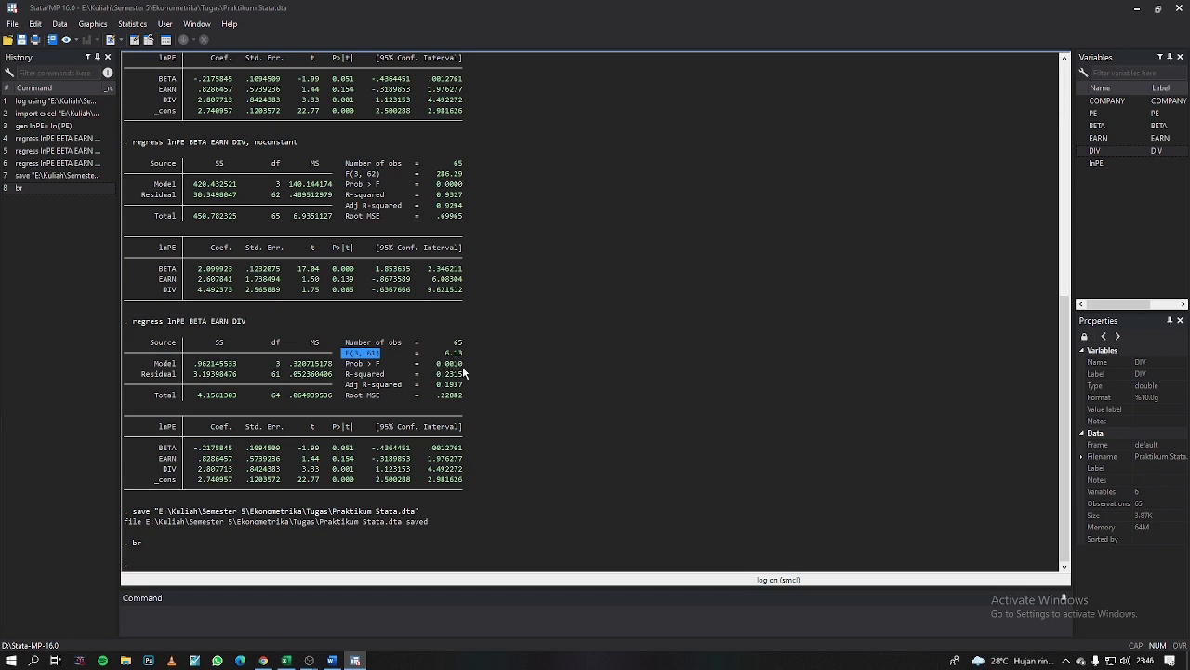
{"action": "left_click_drag", "start_coordinate": [435, 364], "coordinate": [460, 369]}
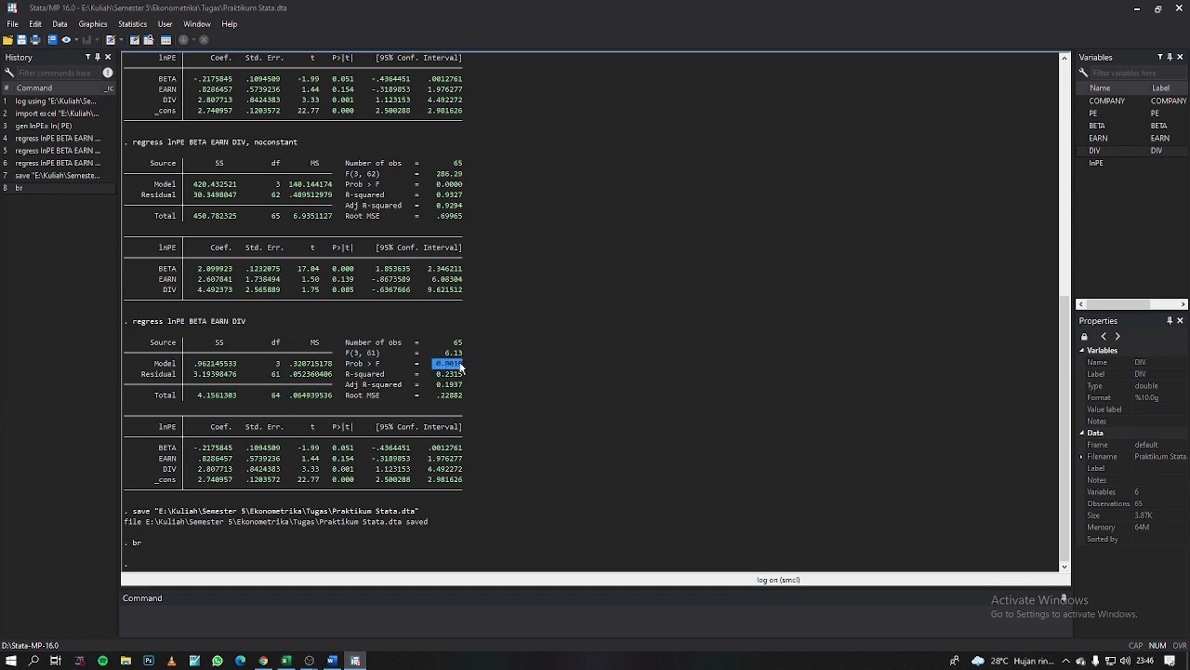
{"action": "left_click", "coordinate": [449, 359]}
{"action": "left_click_drag", "start_coordinate": [449, 359], "coordinate": [463, 355]}
{"action": "scroll", "coordinate": [358, 442], "scroll_direction": "up", "scroll_amount": 6}
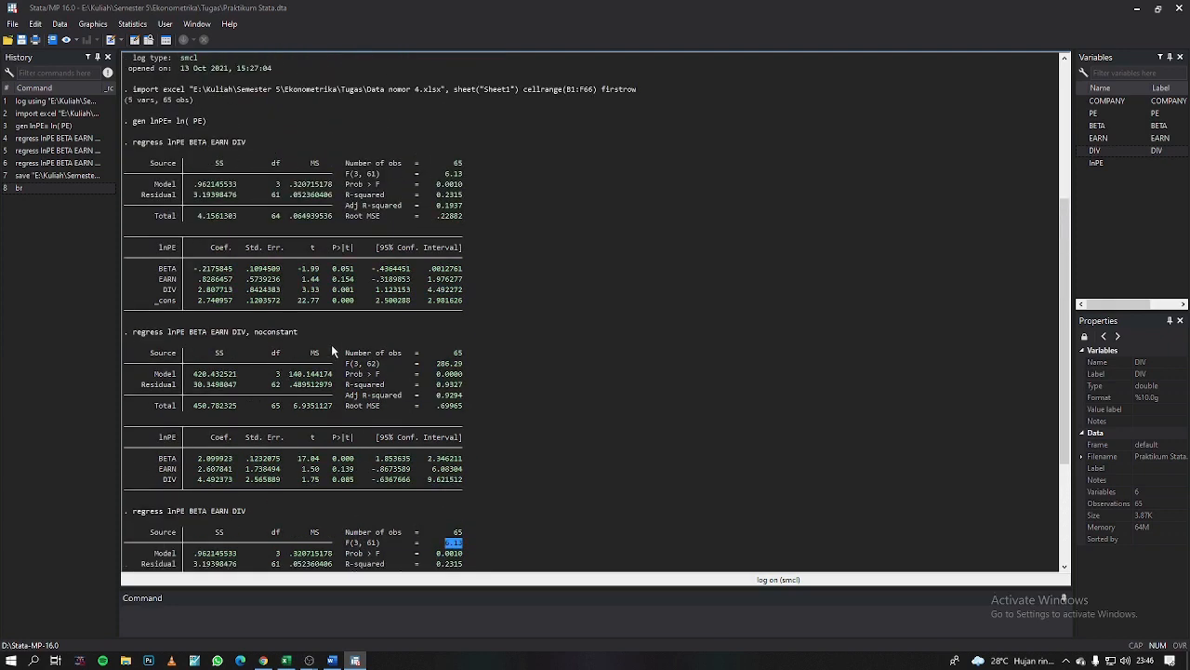
{"action": "scroll", "coordinate": [321, 335], "scroll_direction": "down", "scroll_amount": 6}
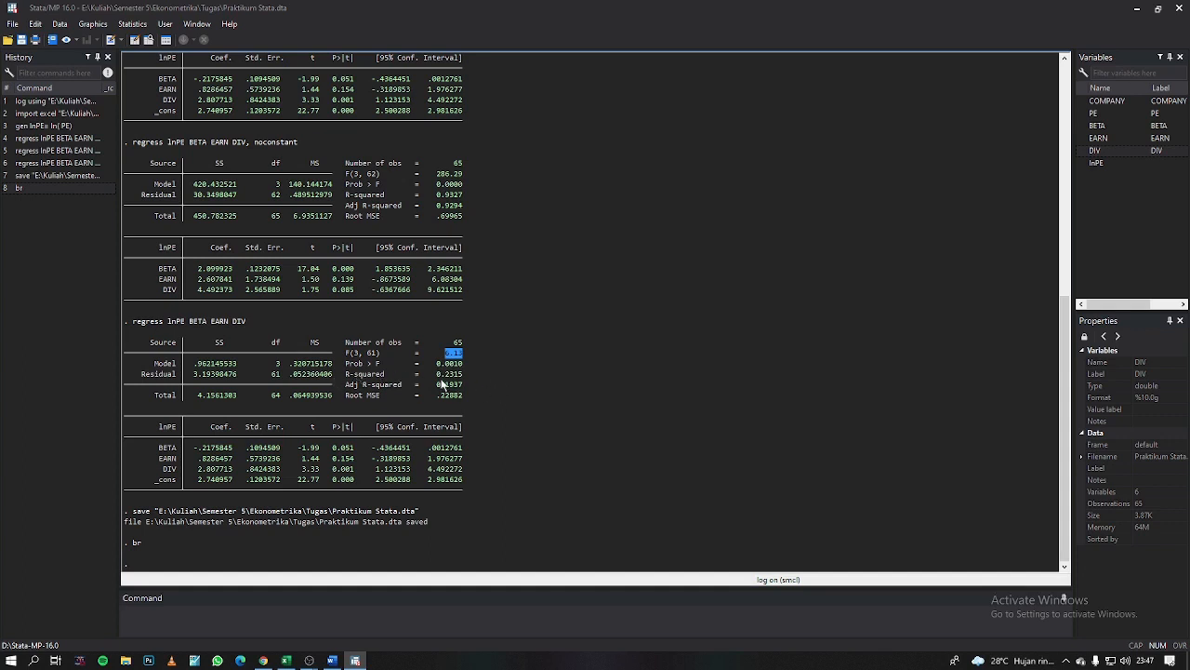
Step: Examine the last regression's R-squared and its BETA and EARN rows, and look back over the earlier regression tables
{"action": "left_click", "coordinate": [541, 375]}
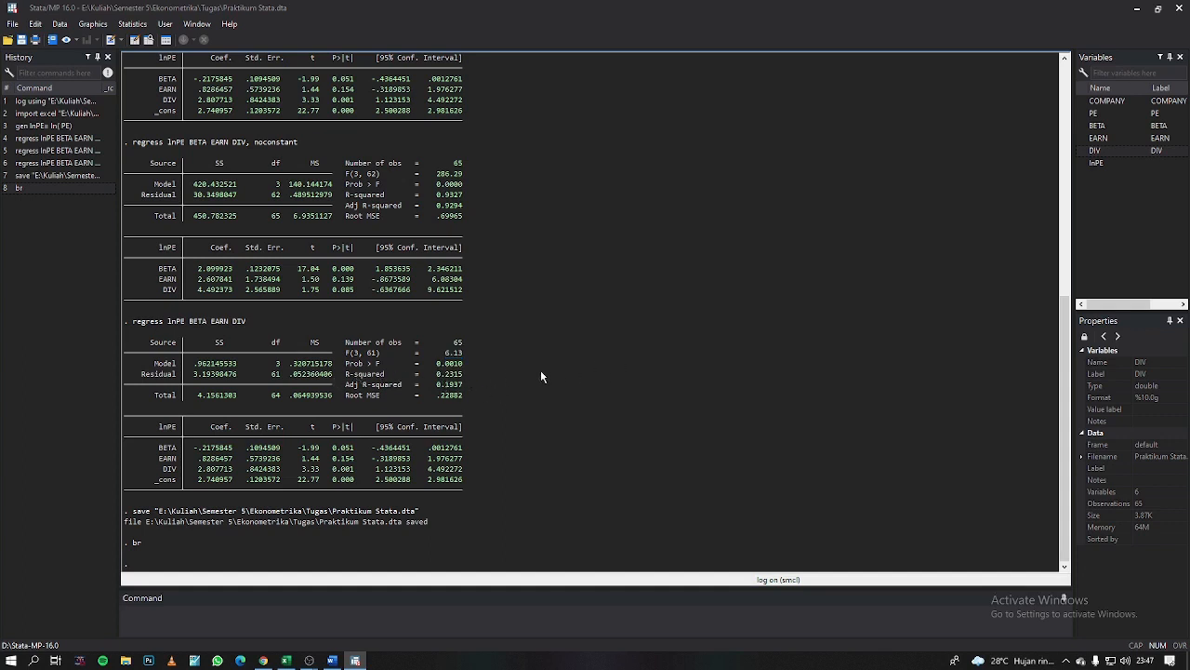
{"action": "left_click", "coordinate": [471, 373]}
{"action": "left_click_drag", "start_coordinate": [436, 373], "coordinate": [458, 376]}
{"action": "left_click", "coordinate": [560, 406]}
{"action": "left_click", "coordinate": [491, 427]}
{"action": "left_click_drag", "start_coordinate": [156, 447], "coordinate": [176, 459]}
{"action": "scroll", "coordinate": [420, 446], "scroll_direction": "up", "scroll_amount": 1}
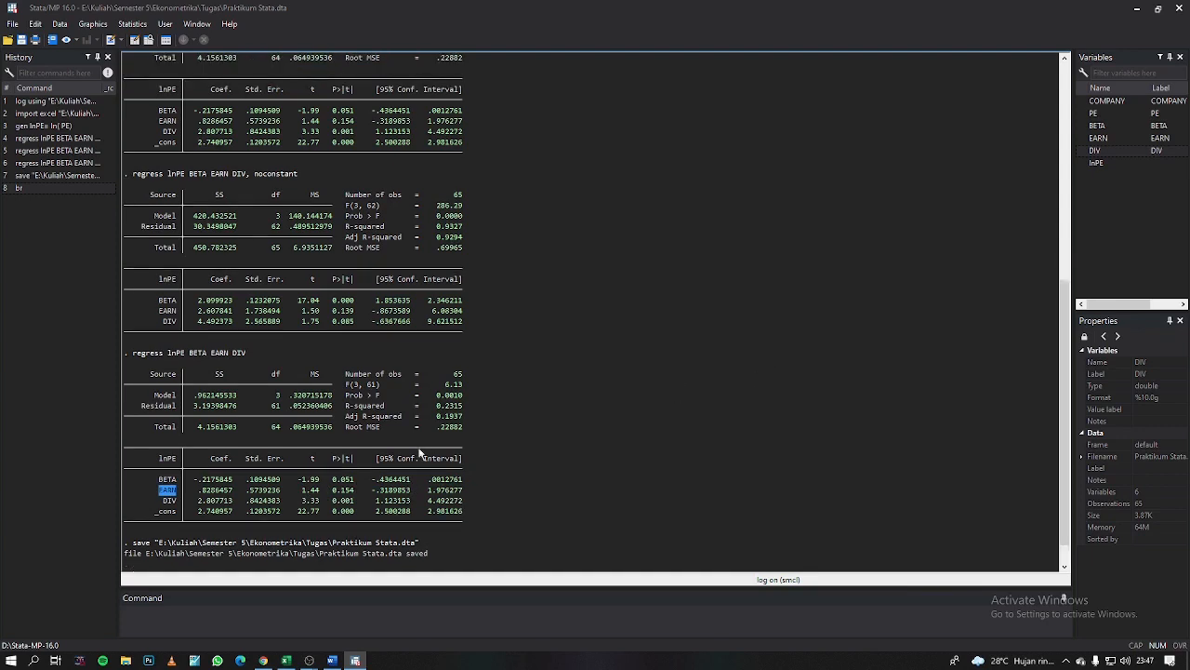
{"action": "scroll", "coordinate": [422, 446], "scroll_direction": "down", "scroll_amount": 1}
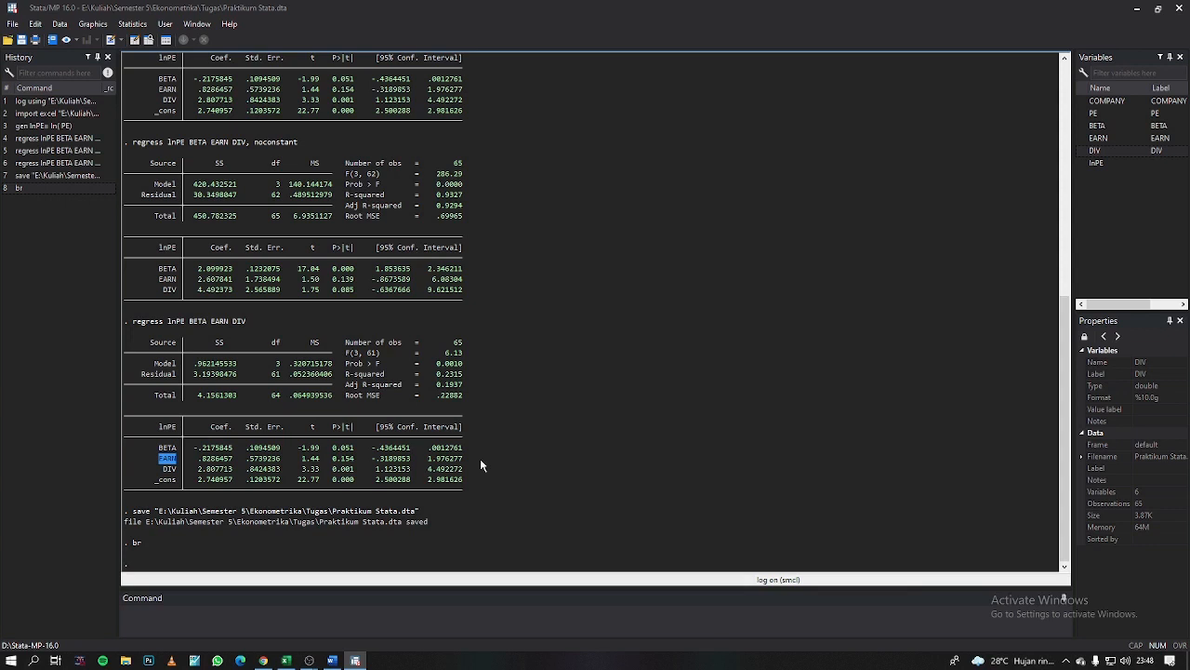
{"action": "left_click", "coordinate": [595, 403]}
{"action": "scroll", "coordinate": [271, 360], "scroll_direction": "up", "scroll_amount": 2}
{"action": "scroll", "coordinate": [270, 359], "scroll_direction": "up", "scroll_amount": 3}
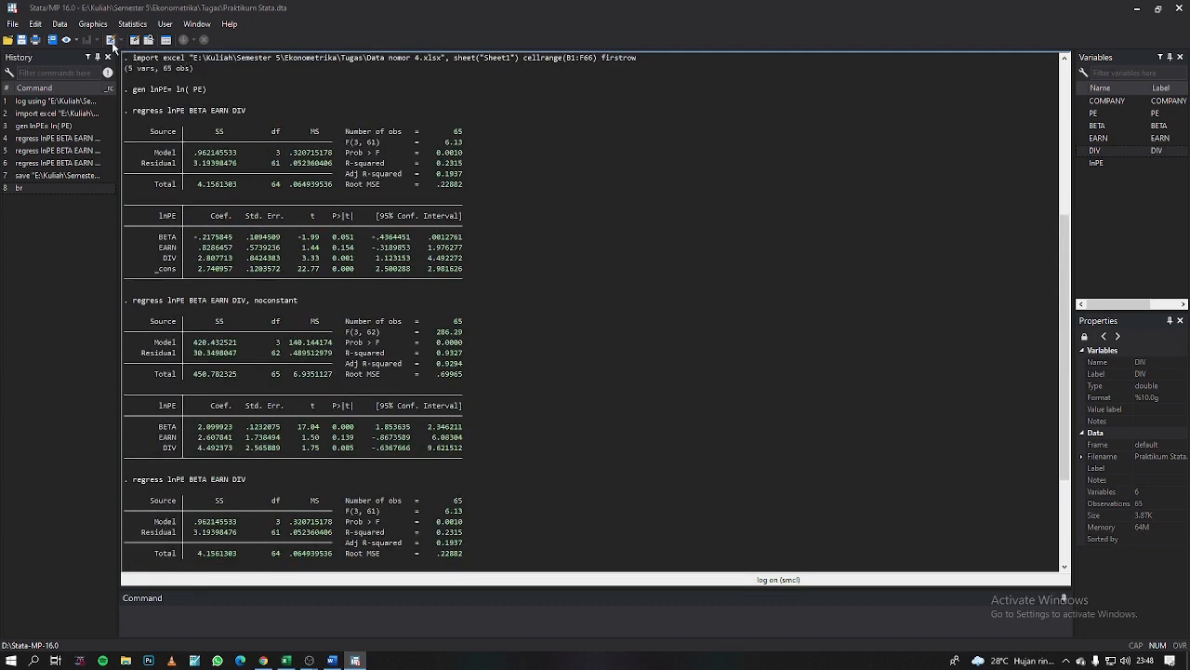
Step: Open a new do-file and copy the "log using" command from the command history into line 1
{"action": "left_click", "coordinate": [111, 40]}
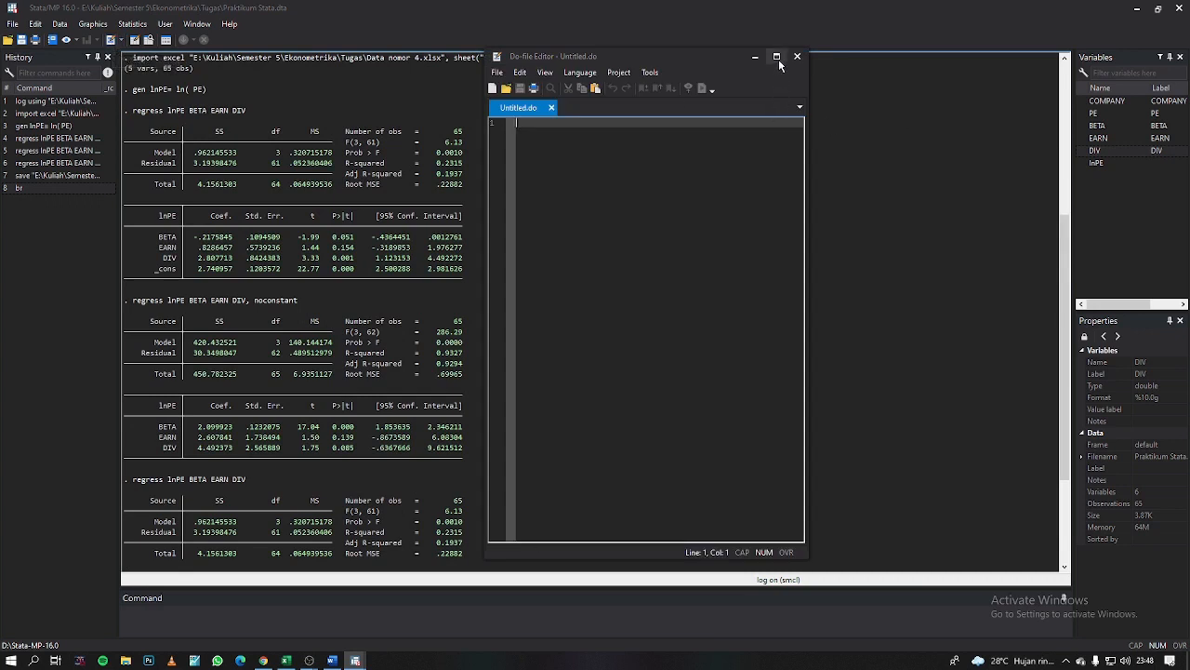
{"action": "left_click", "coordinate": [57, 102]}
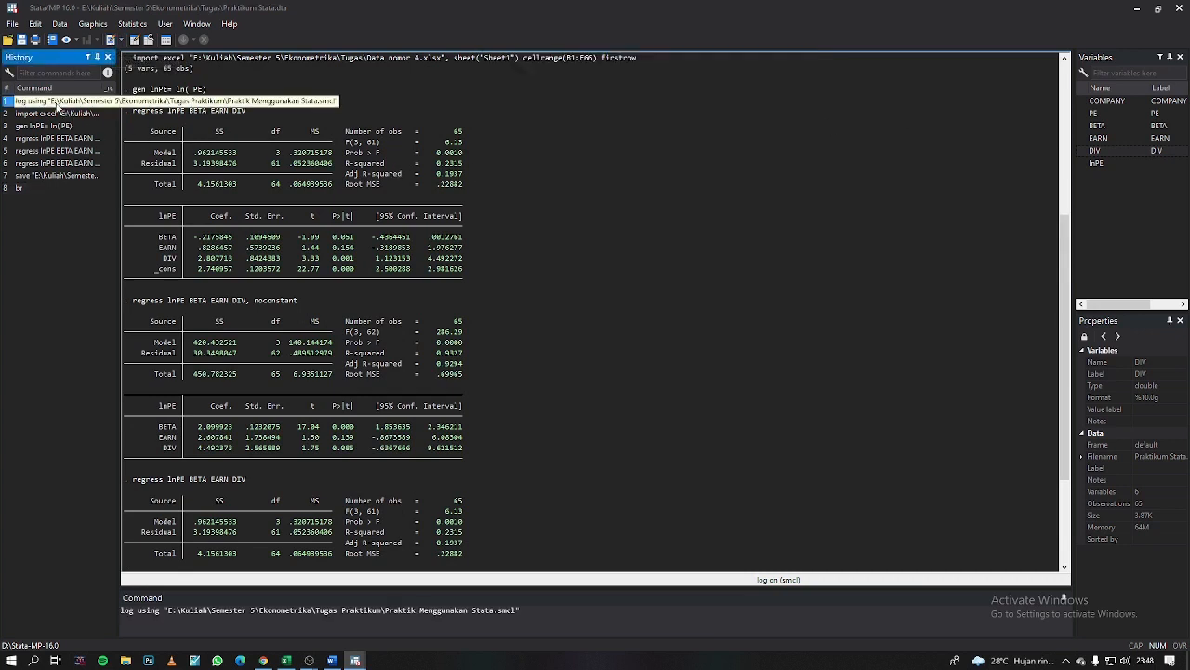
{"action": "right_click", "coordinate": [16, 104]}
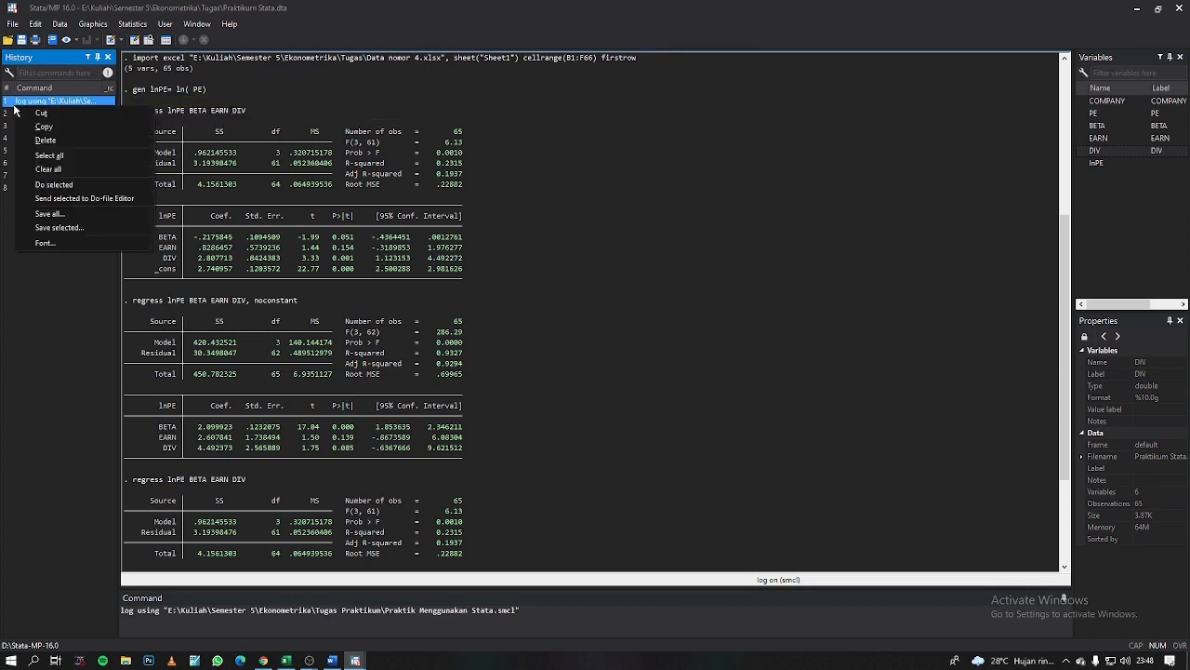
{"action": "left_click", "coordinate": [51, 127]}
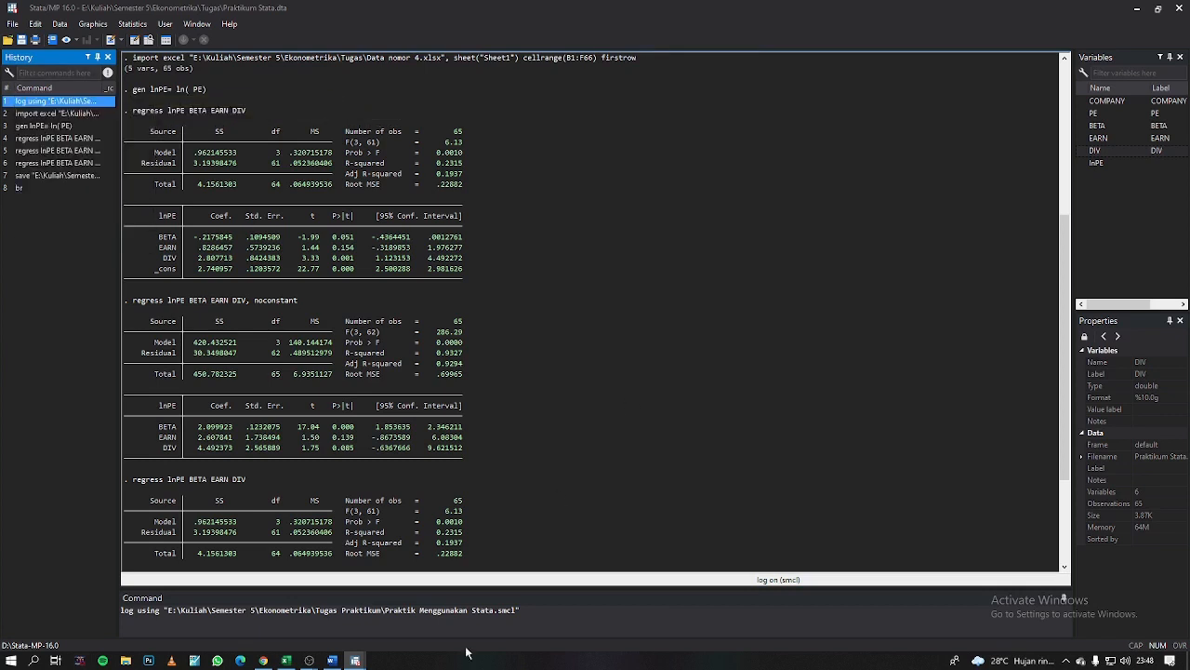
{"action": "mouse_move", "coordinate": [364, 660]}
{"action": "left_click", "coordinate": [410, 609]}
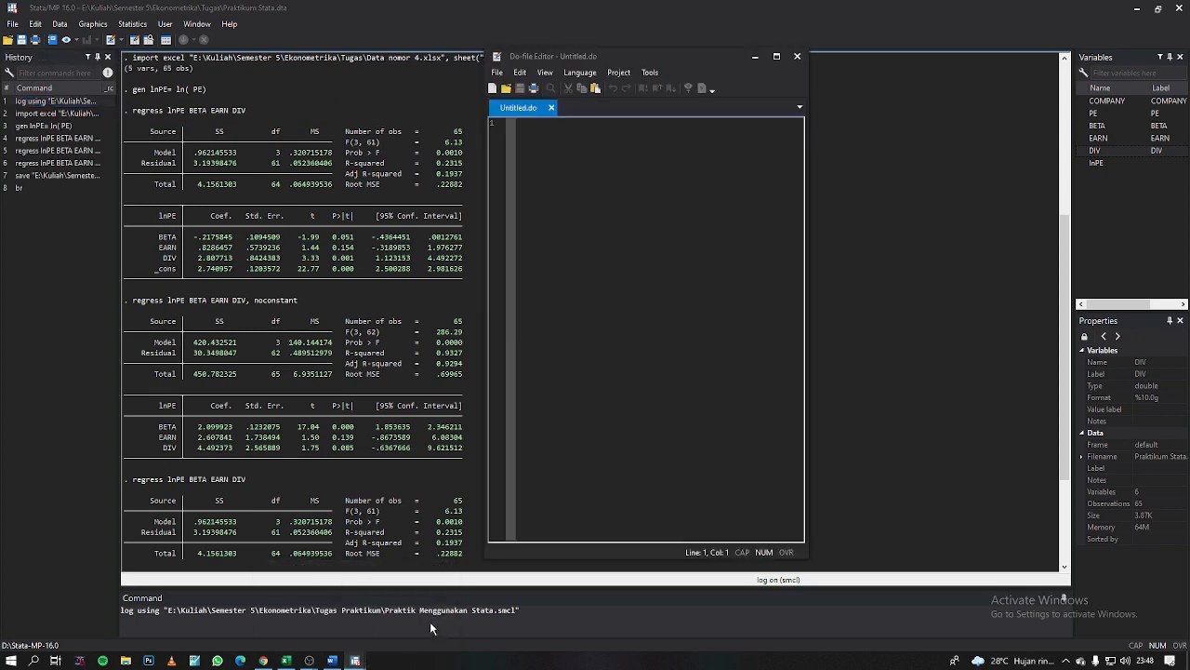
{"action": "right_click", "coordinate": [564, 123]}
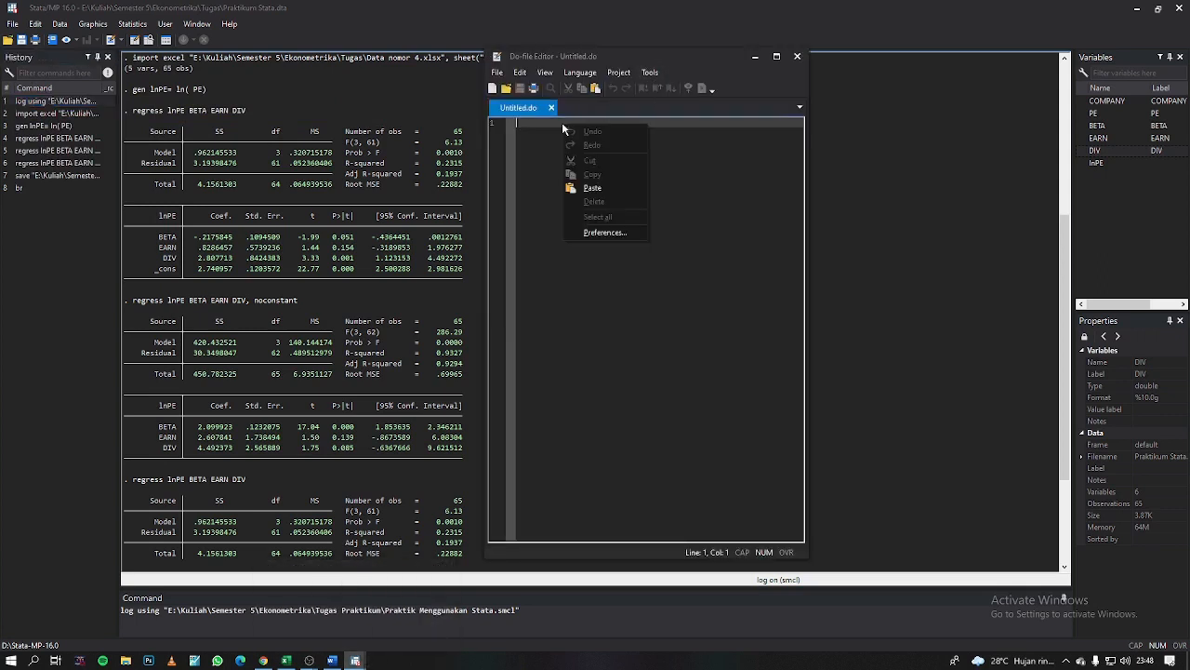
{"action": "left_click", "coordinate": [602, 186]}
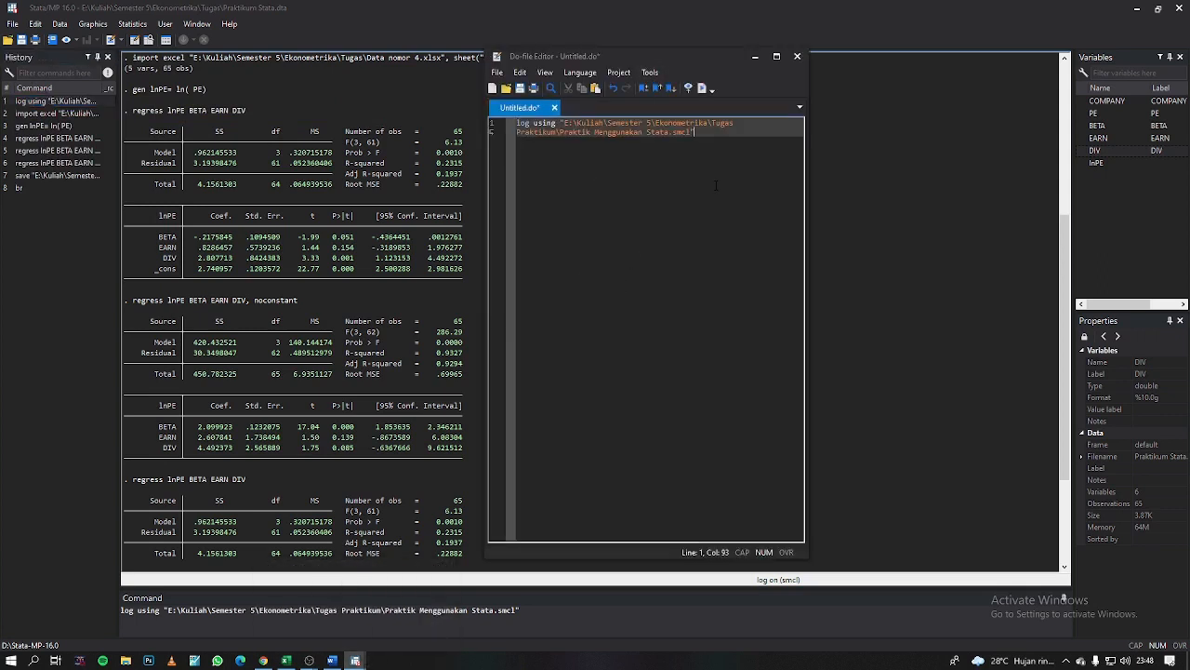
{"action": "key", "text": "Return"}
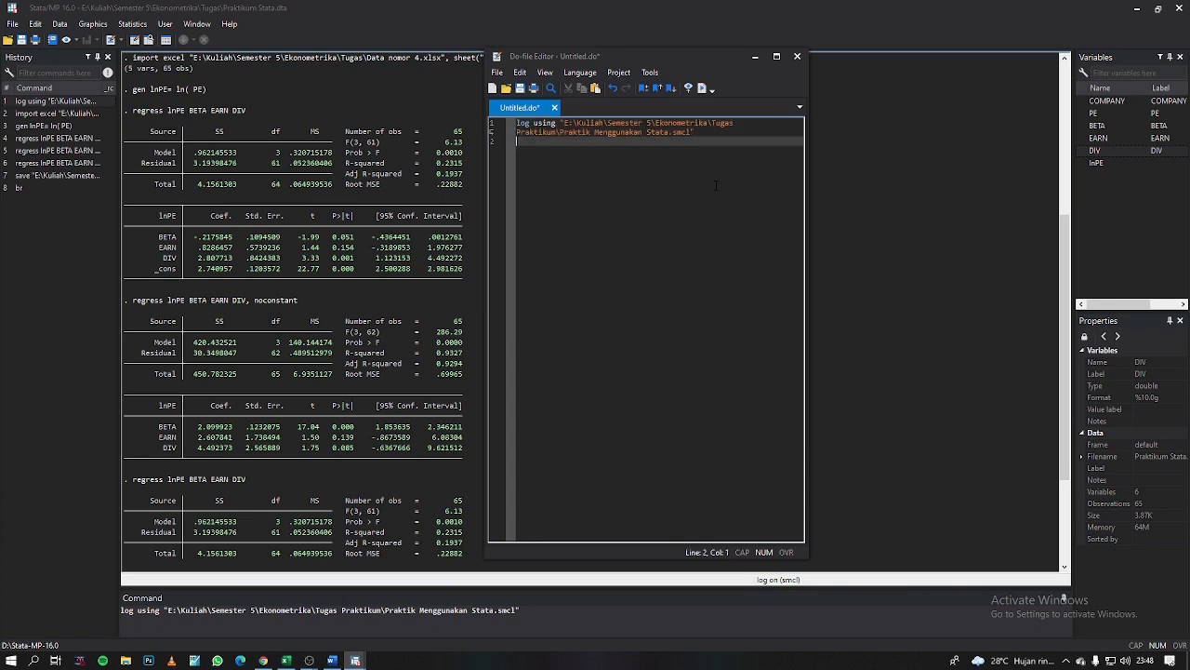
Step: Copy the "import excel" command for Data nomor 4.xlsx from the command history into line 2 of the do-file
{"action": "left_click", "coordinate": [17, 114]}
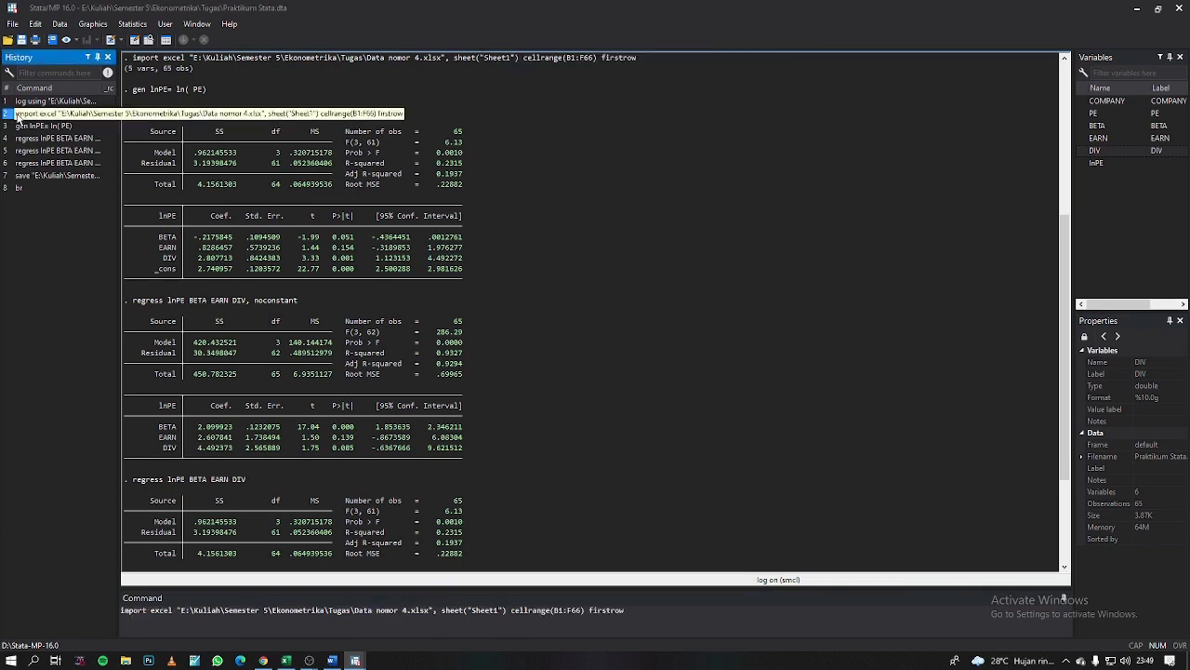
{"action": "right_click", "coordinate": [17, 114]}
{"action": "left_click", "coordinate": [67, 139]}
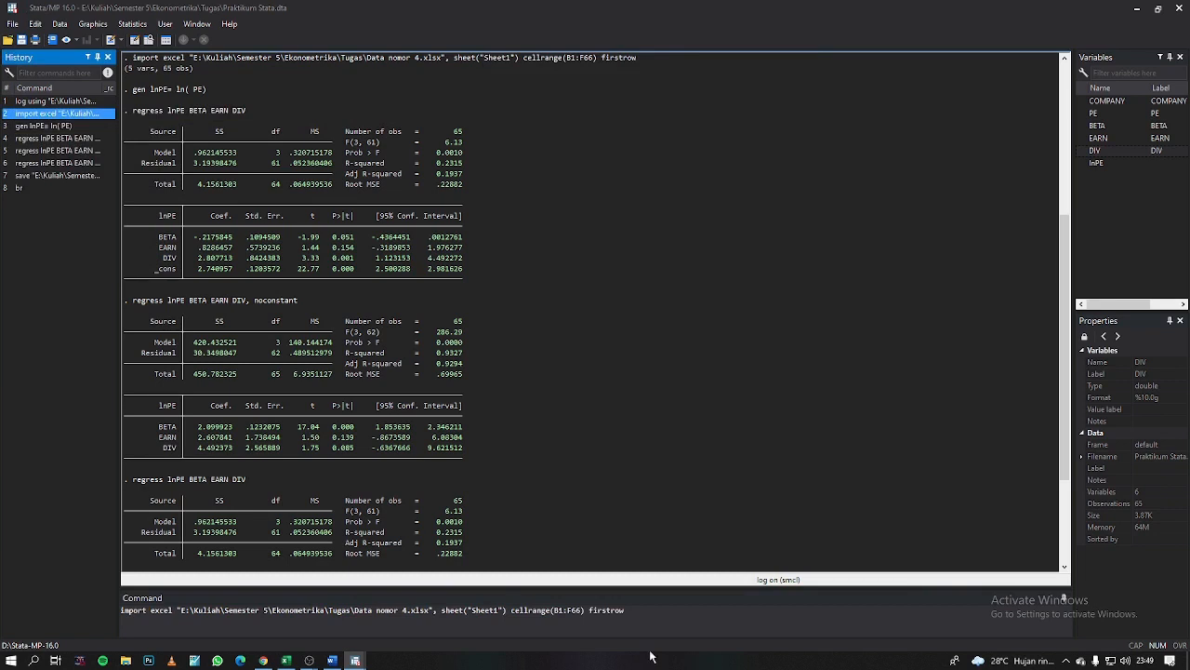
{"action": "mouse_move", "coordinate": [354, 660]}
{"action": "left_click", "coordinate": [410, 595]}
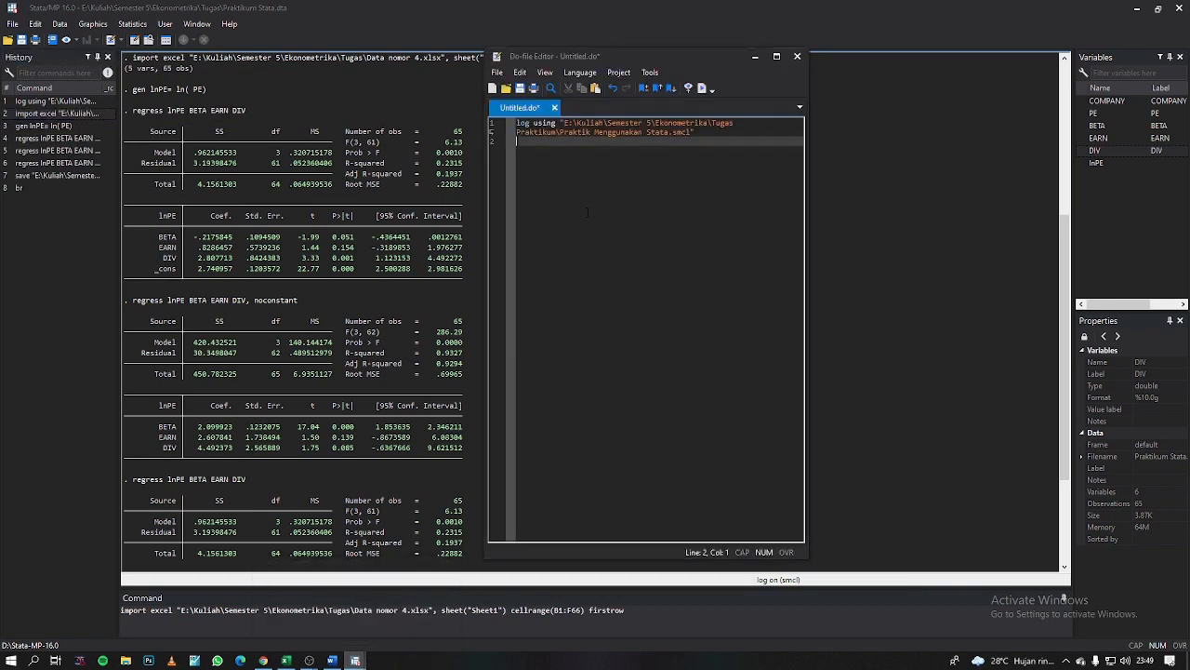
{"action": "key", "text": "ctrl+v"}
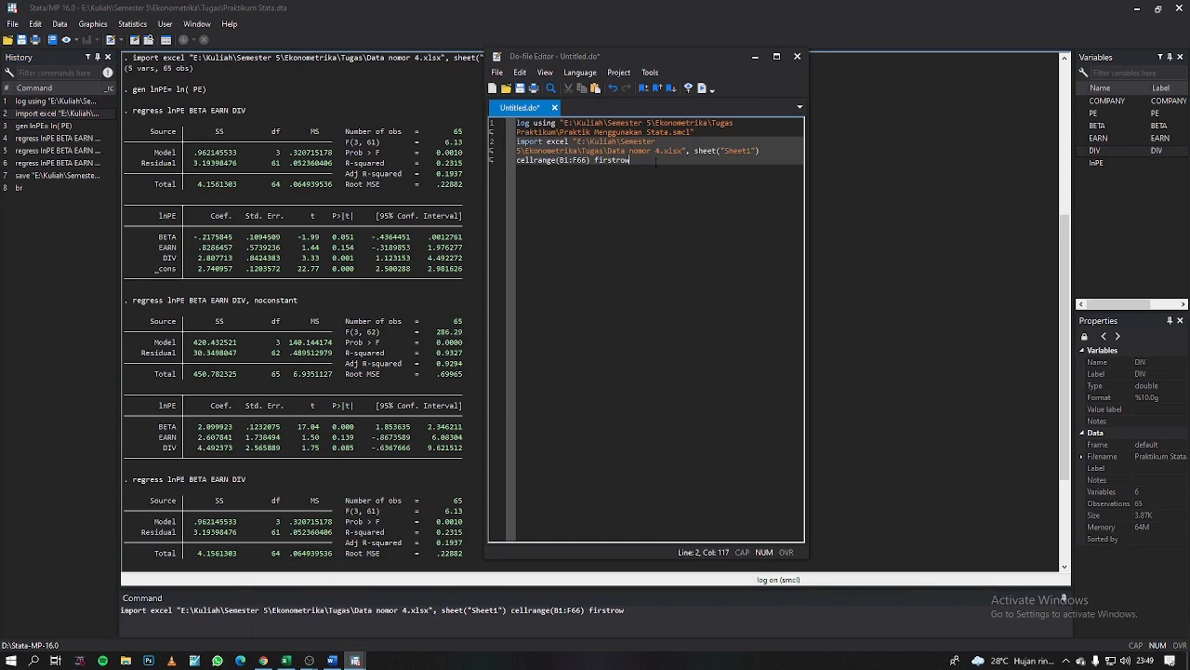
{"action": "key", "text": "Return"}
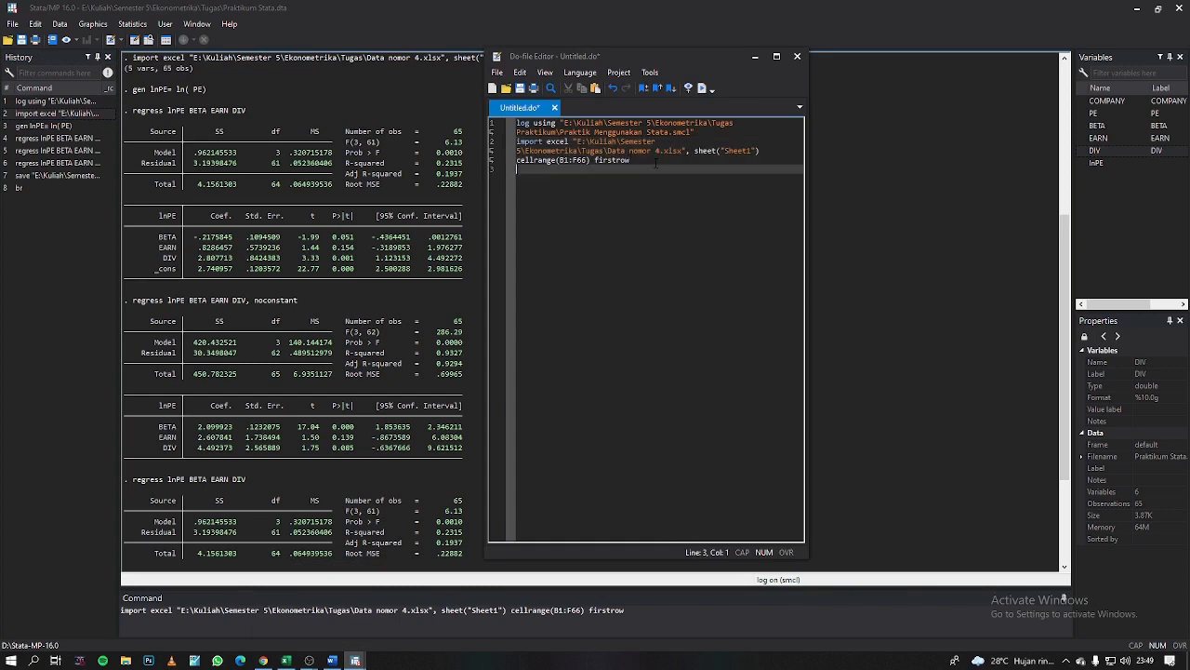
Step: Copy the command "gen lnPE= ln( PE)" from the command history into line 3 of the do-file
{"action": "right_click", "coordinate": [35, 127]}
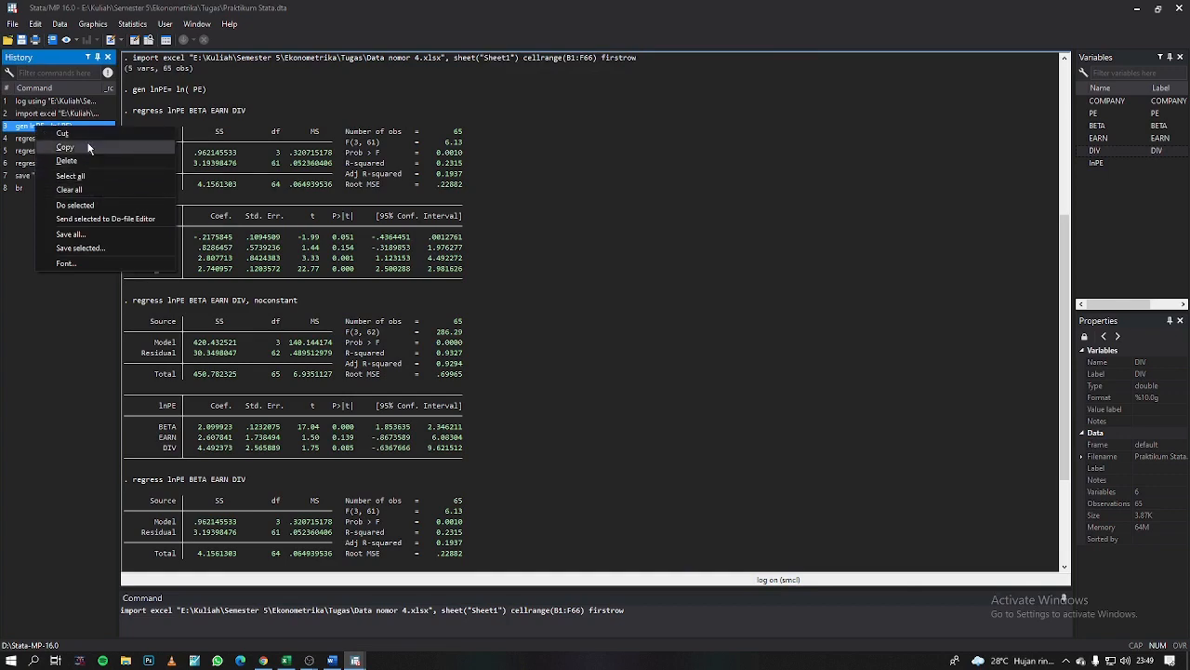
{"action": "left_click", "coordinate": [130, 147]}
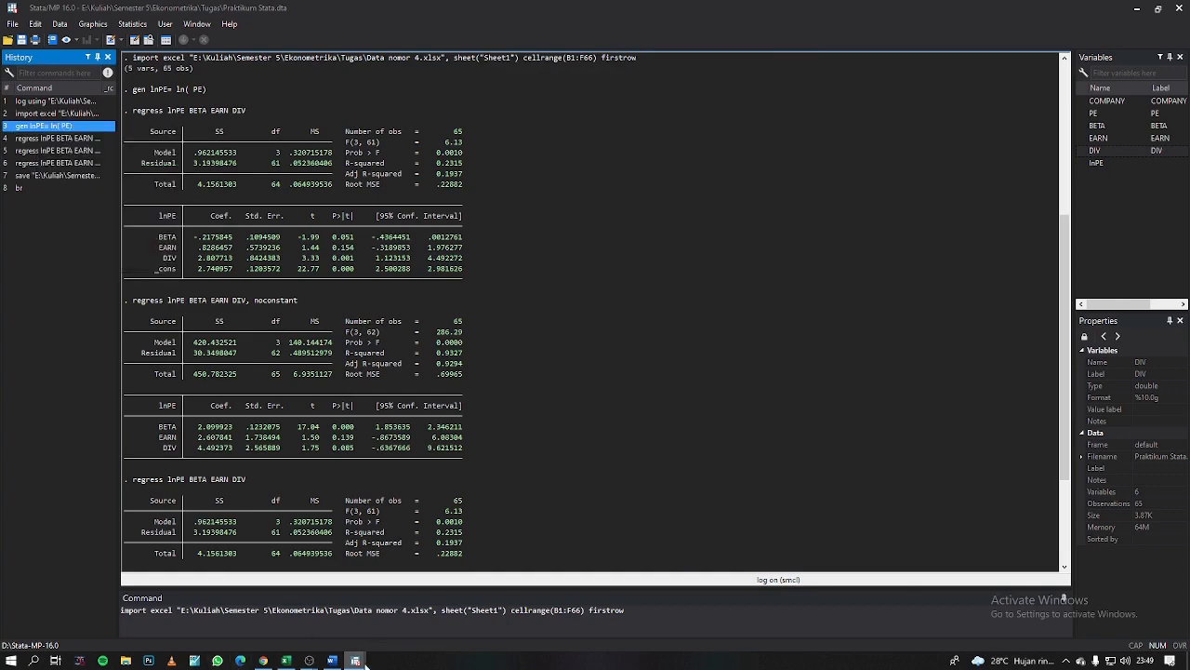
{"action": "left_click", "coordinate": [356, 661]}
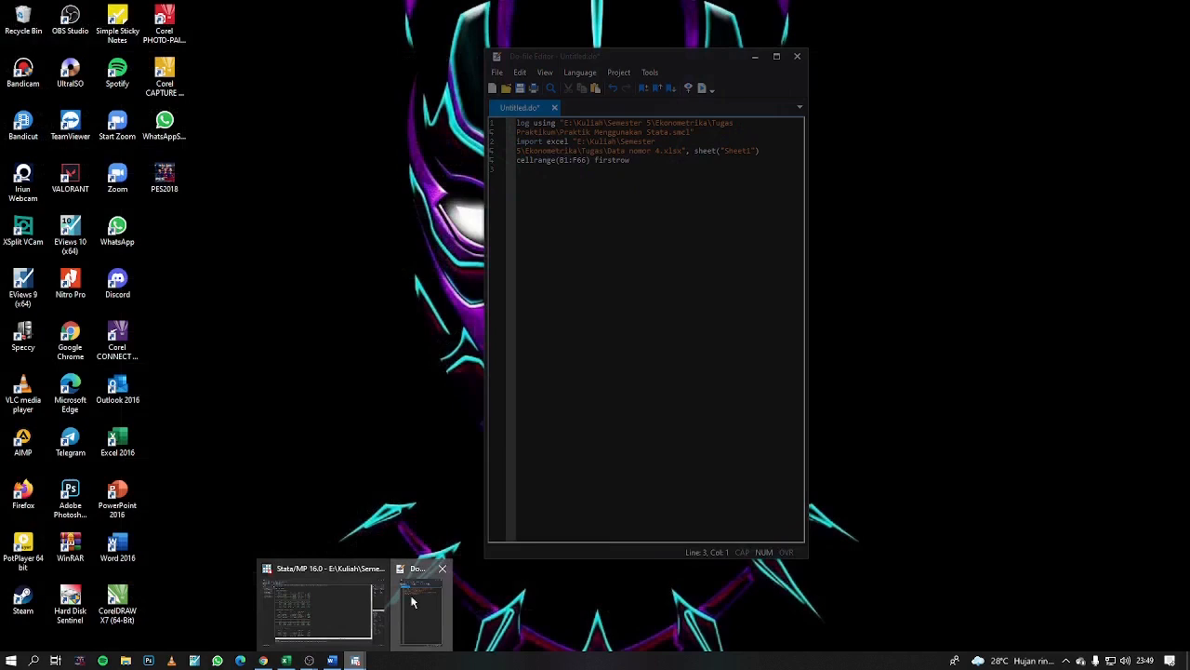
{"action": "left_click", "coordinate": [414, 607]}
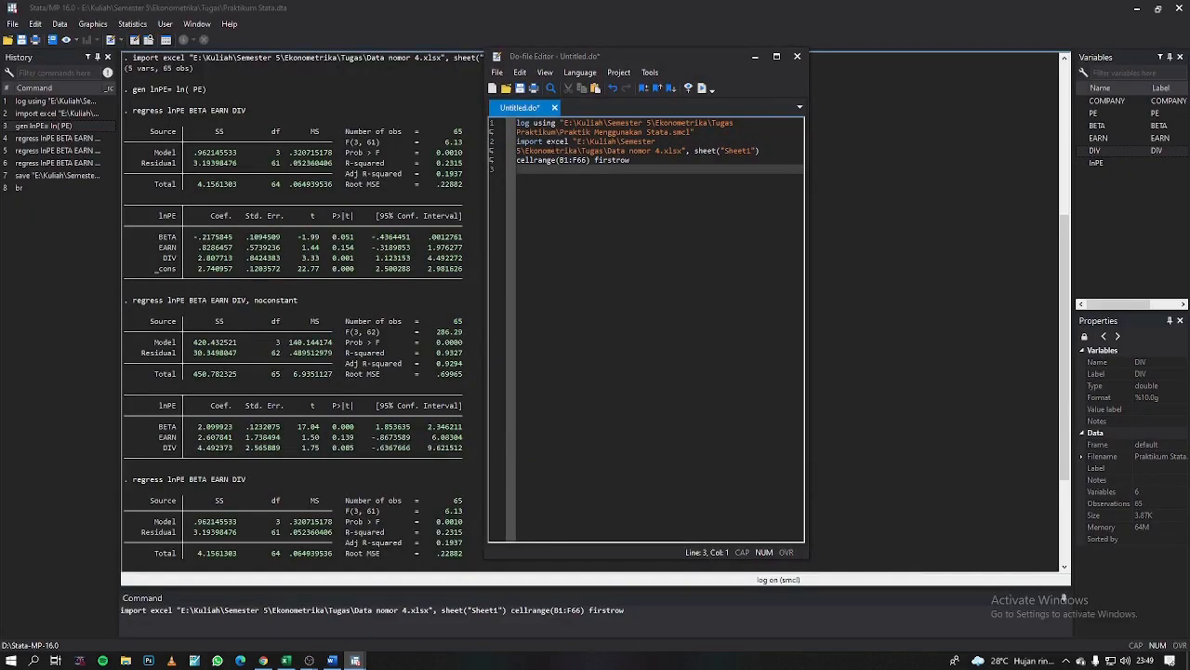
{"action": "key", "text": "ctrl+v"}
{"action": "key", "text": "Return"}
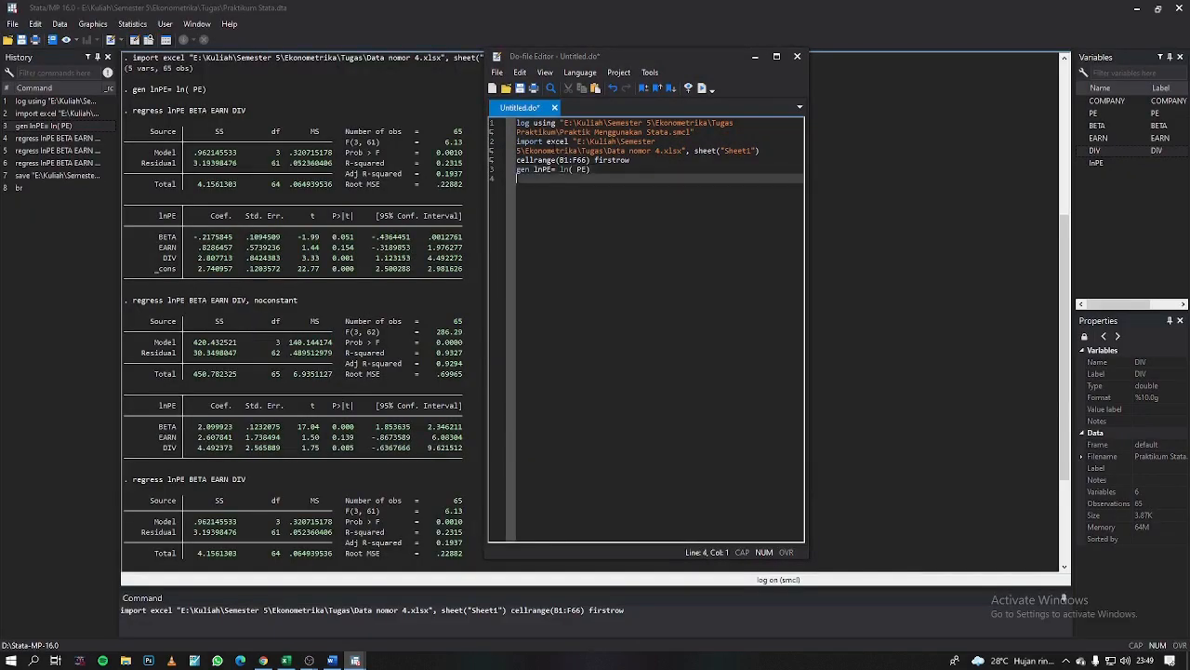
Step: Copy the first "regress lnPE BETA EARN DIV" command from the command history into line 4 of the do-file
{"action": "right_click", "coordinate": [62, 142]}
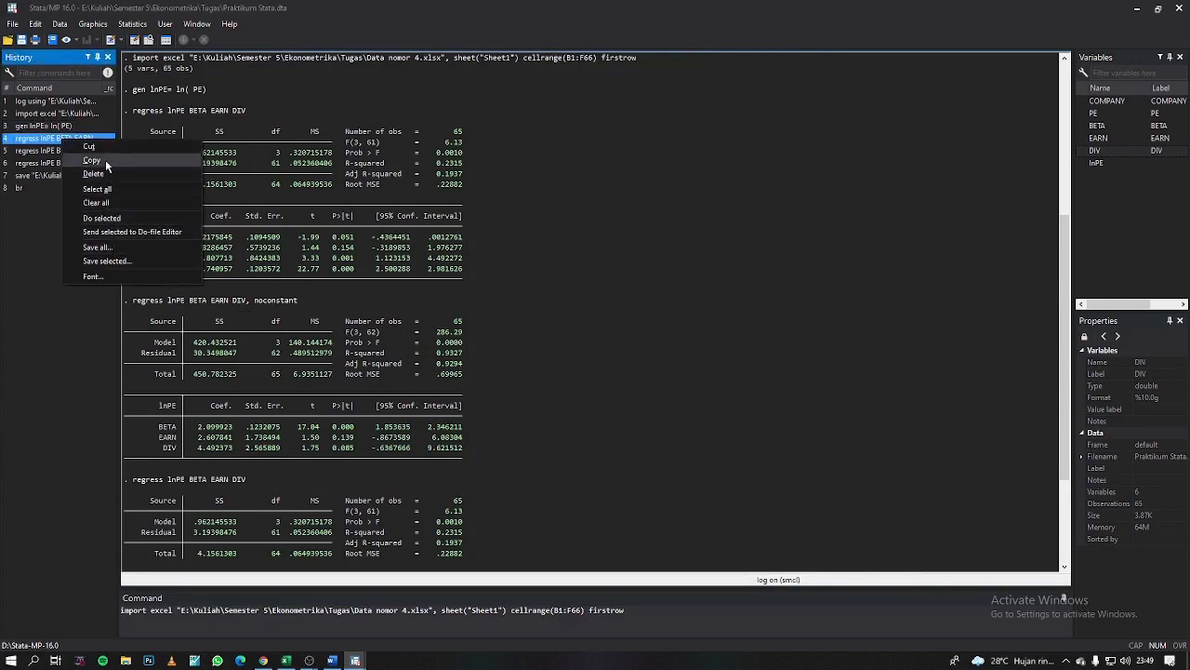
{"action": "left_click", "coordinate": [106, 162]}
{"action": "mouse_move", "coordinate": [354, 660]}
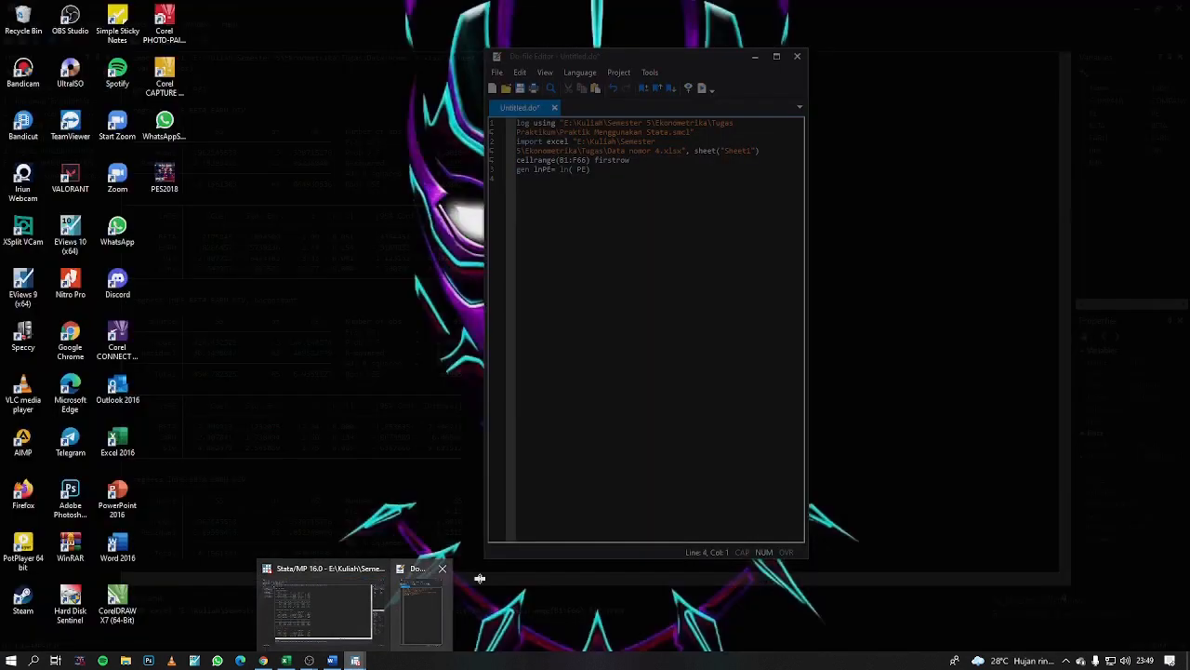
{"action": "left_click", "coordinate": [444, 598]}
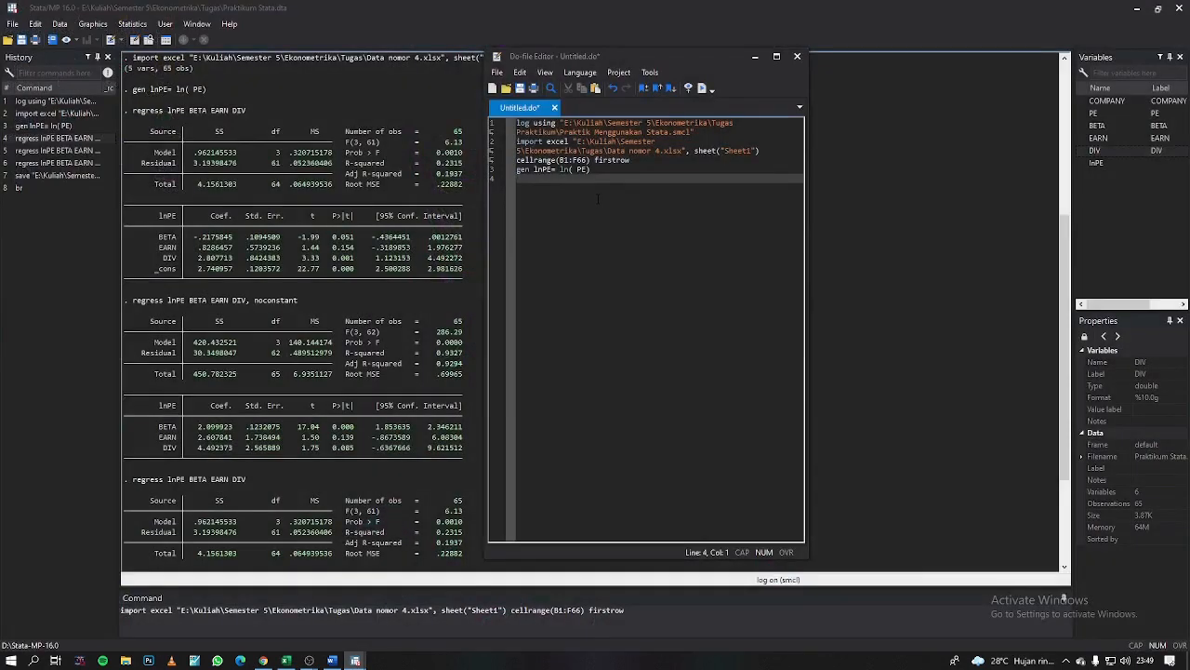
{"action": "key", "text": "ctrl+v"}
Step: Copy the command "regress lnPE BETA EARN DIV, noconstant" from the command history into line 5 of the do-file
{"action": "right_click", "coordinate": [36, 152]}
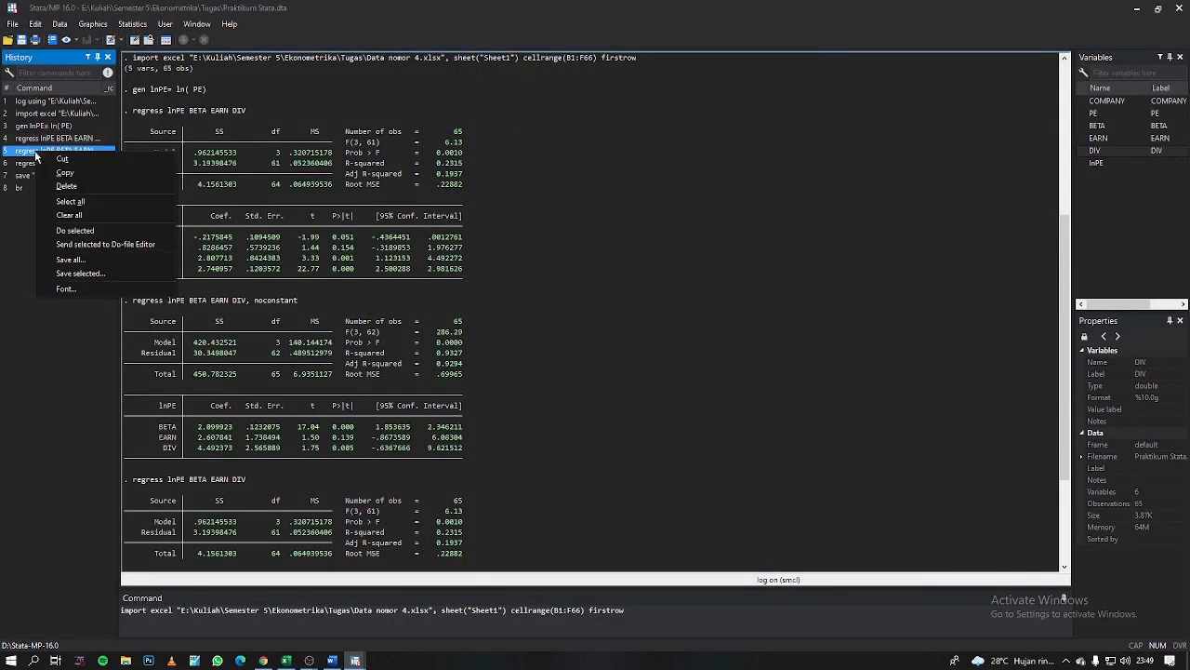
{"action": "left_click", "coordinate": [65, 173]}
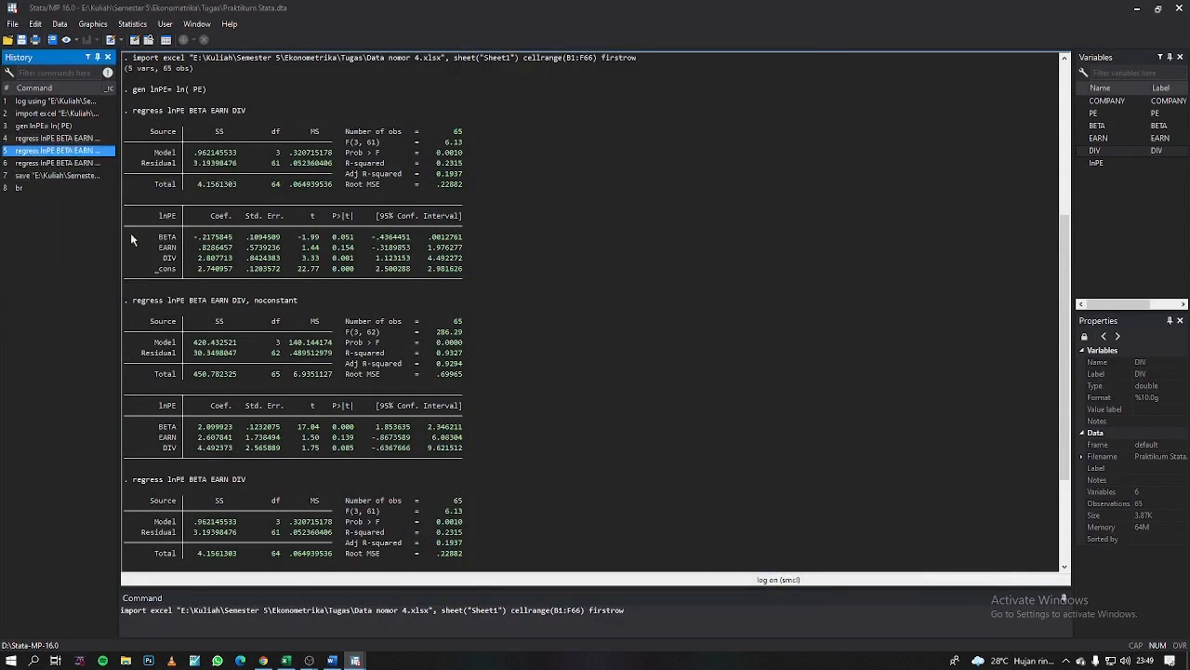
{"action": "left_click", "coordinate": [355, 660]}
{"action": "left_click", "coordinate": [412, 625]}
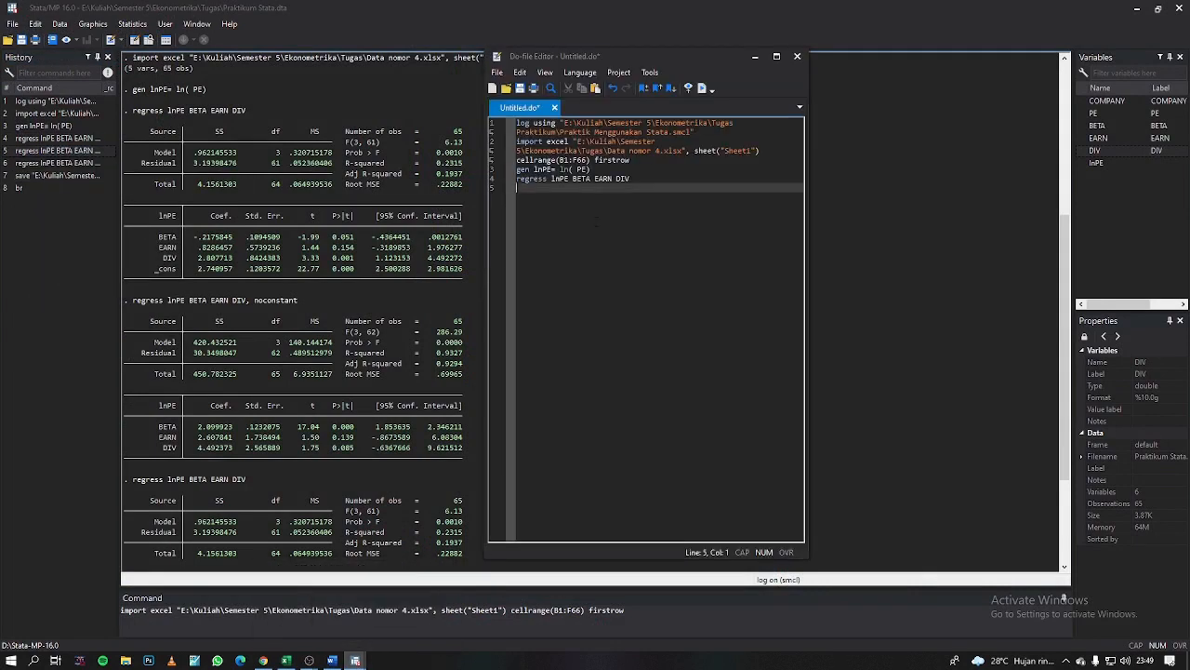
{"action": "key", "text": "ctrl+v"}
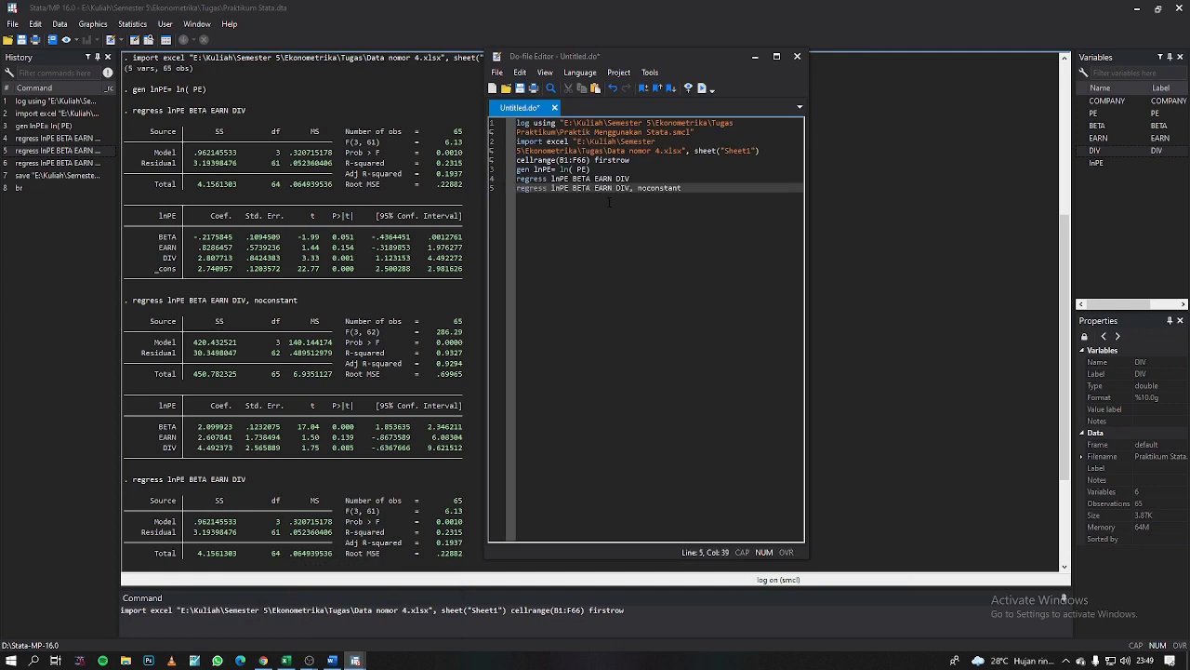
Step: Copy the last "regress lnPE BETA EARN DIV" command from the command history into line 6 of the do-file
{"action": "left_click", "coordinate": [43, 165]}
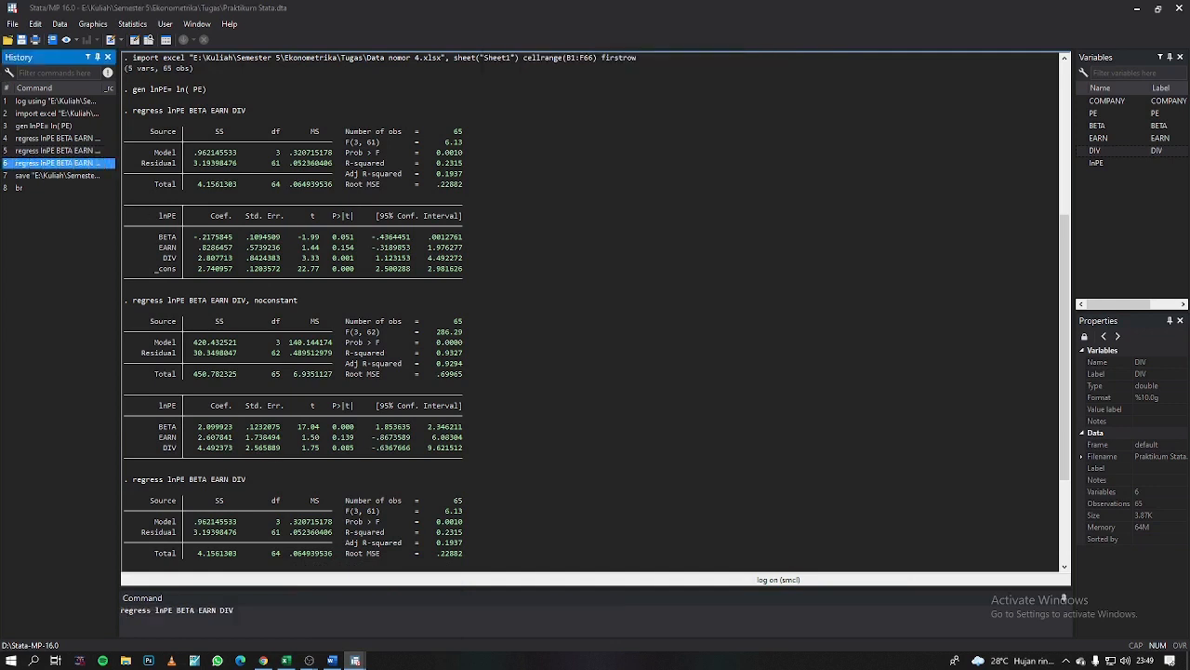
{"action": "mouse_move", "coordinate": [355, 660]}
{"action": "left_click", "coordinate": [428, 632]}
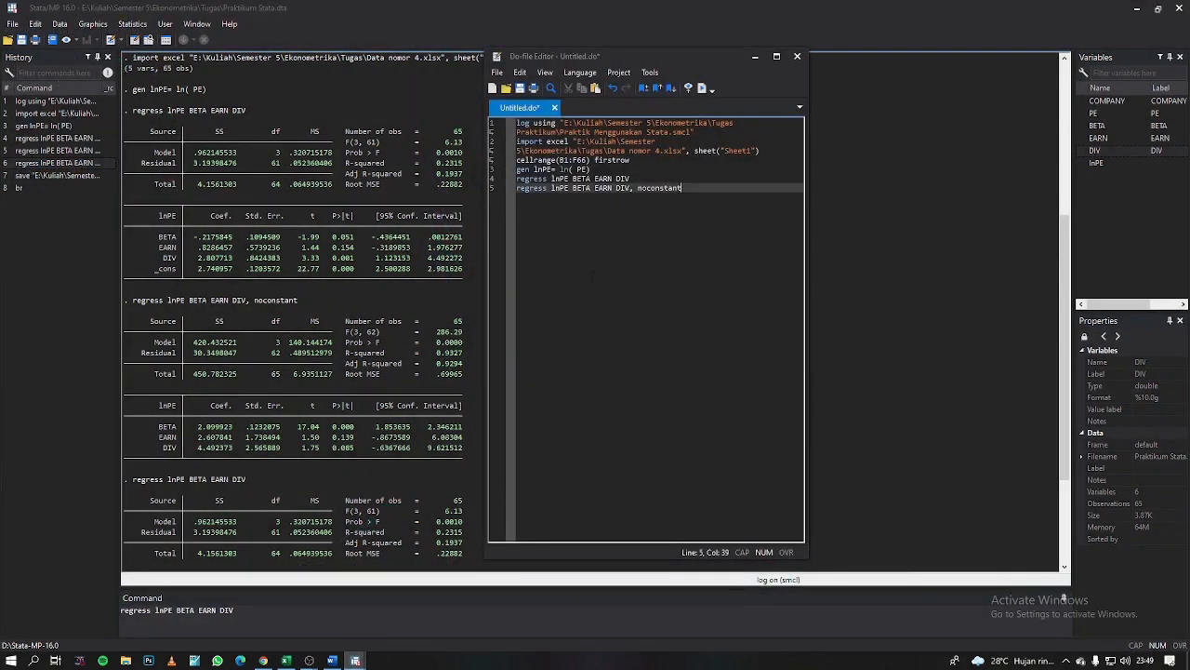
{"action": "key", "text": "Return"}
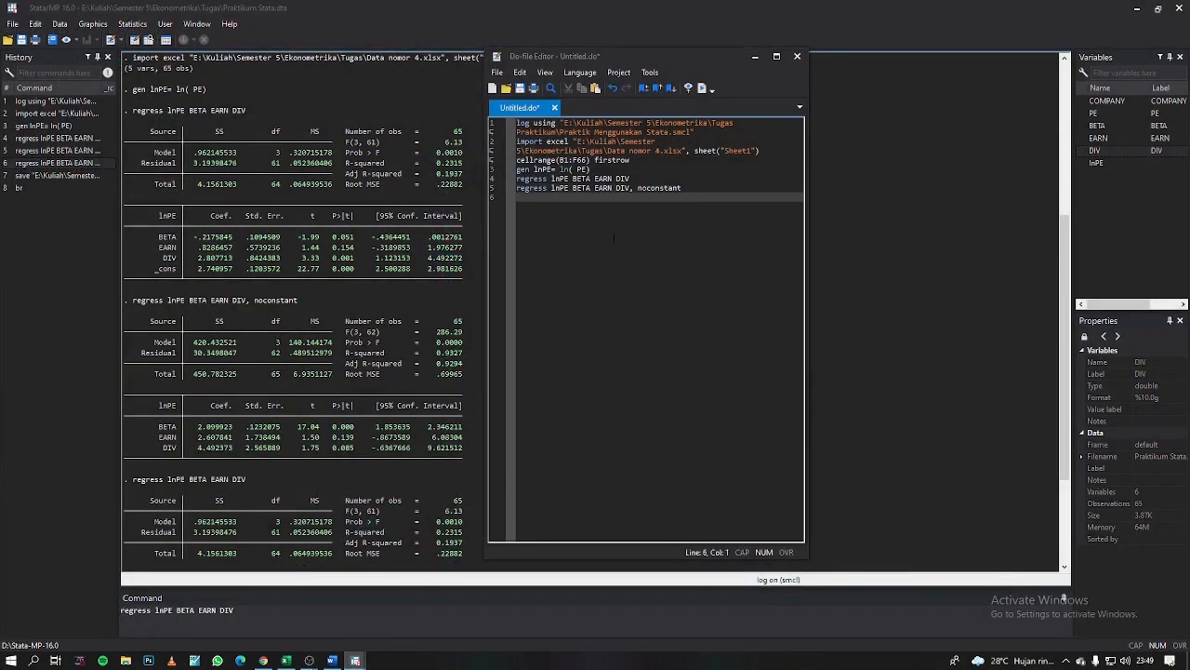
{"action": "key", "text": "ctrl+v"}
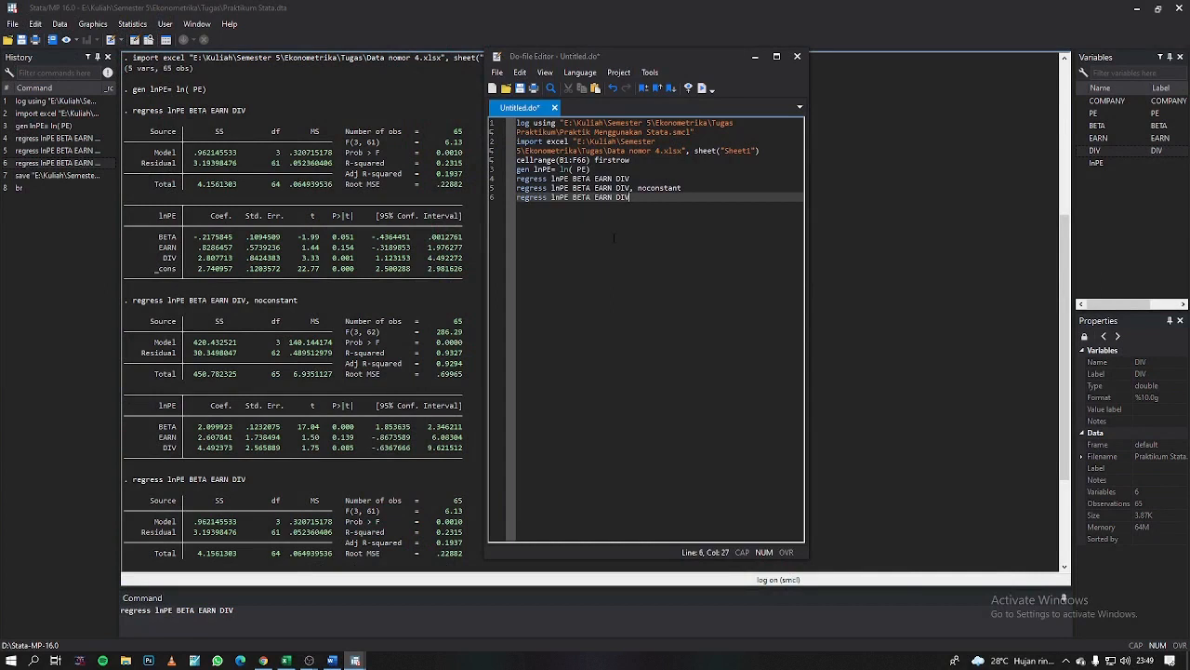
Step: Copy the "save" command for Praktikum Stata.dta from the command history into line 7 of the do-file
{"action": "left_click", "coordinate": [51, 175]}
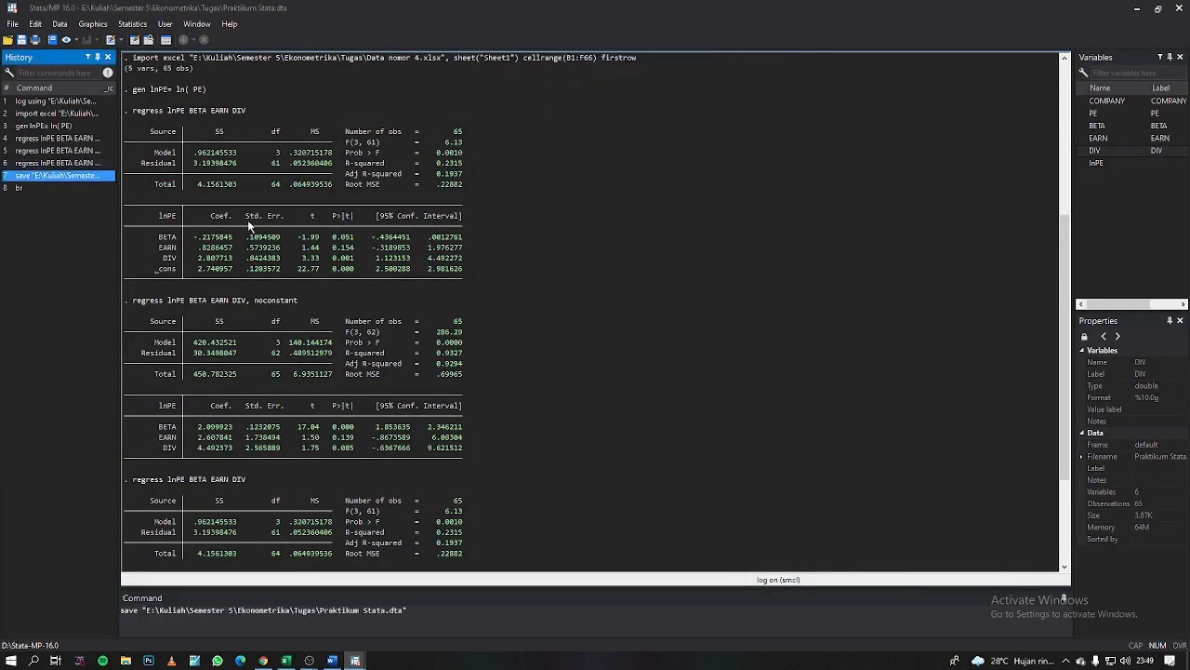
{"action": "left_click", "coordinate": [354, 660]}
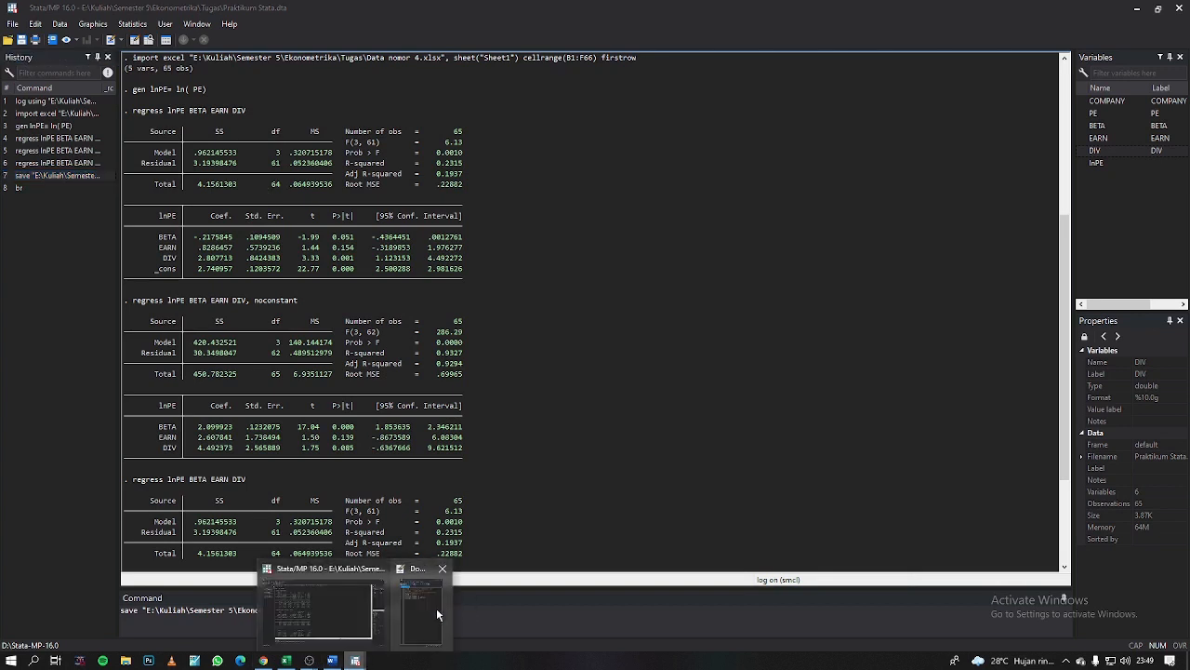
{"action": "left_click", "coordinate": [436, 608]}
{"action": "key", "text": "Return"}
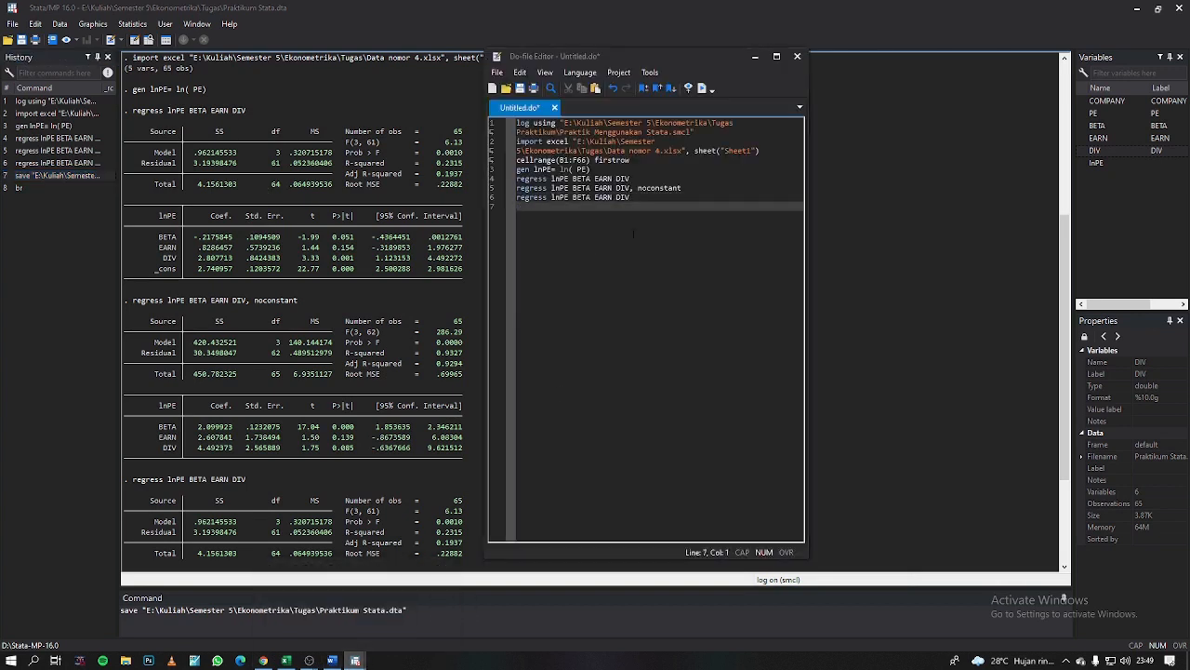
{"action": "key", "text": "ctrl+v"}
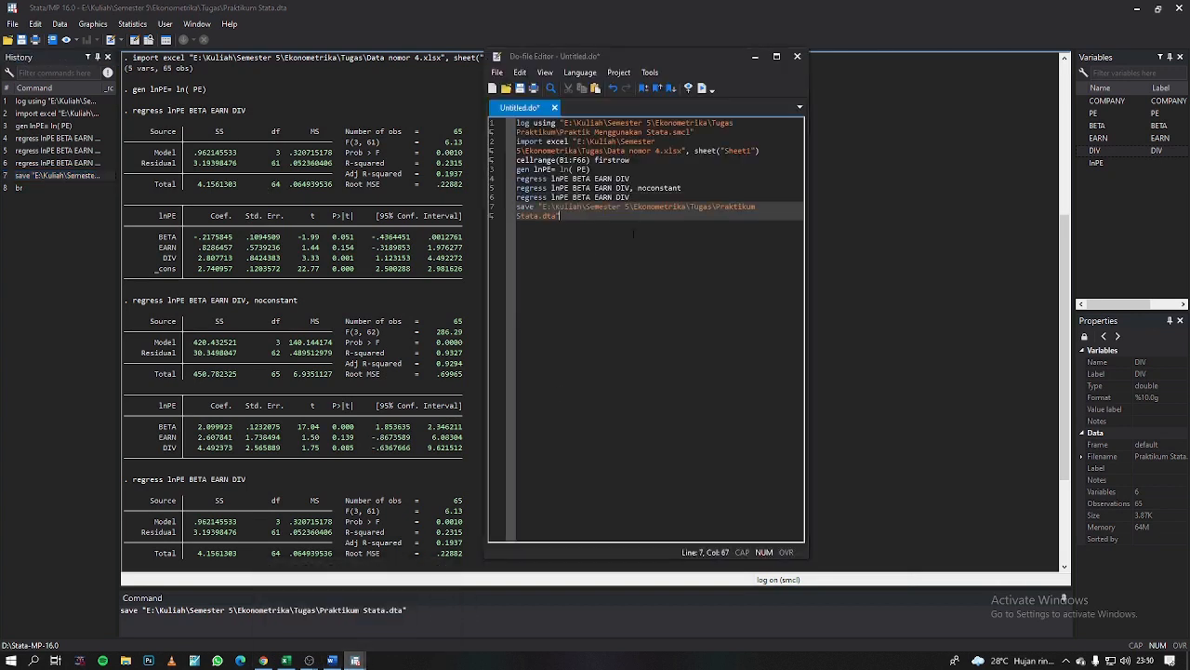
Step: Add the history's last command, "br", as line 8 of the do-file
{"action": "key", "text": "Return"}
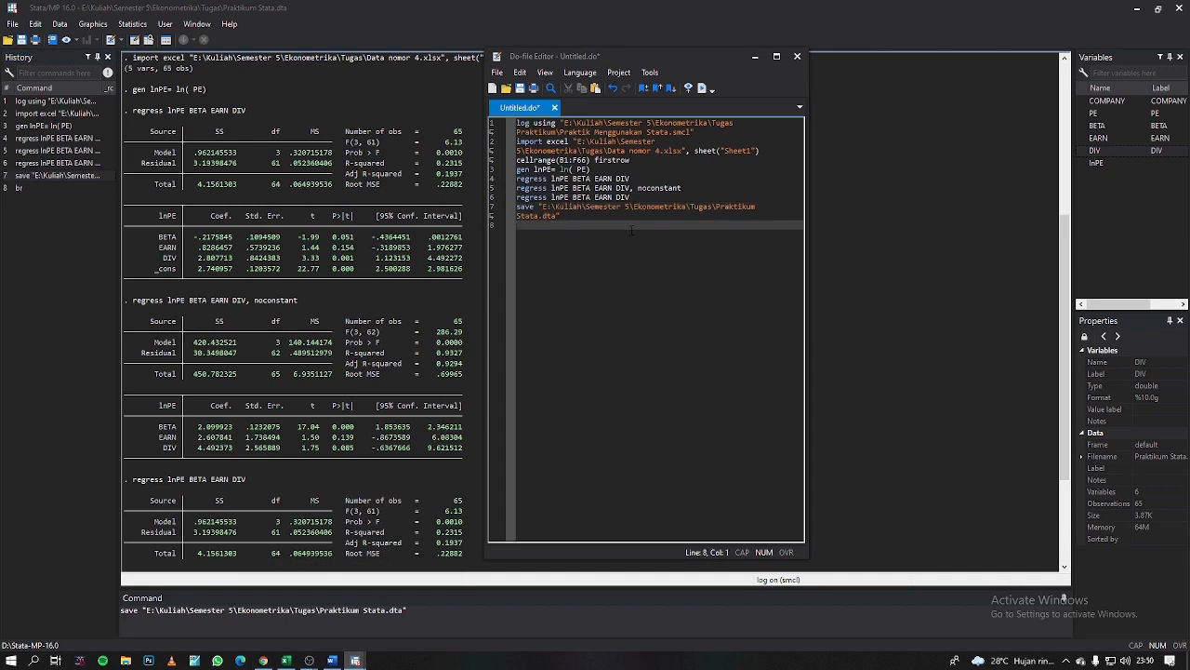
{"action": "left_click", "coordinate": [18, 190]}
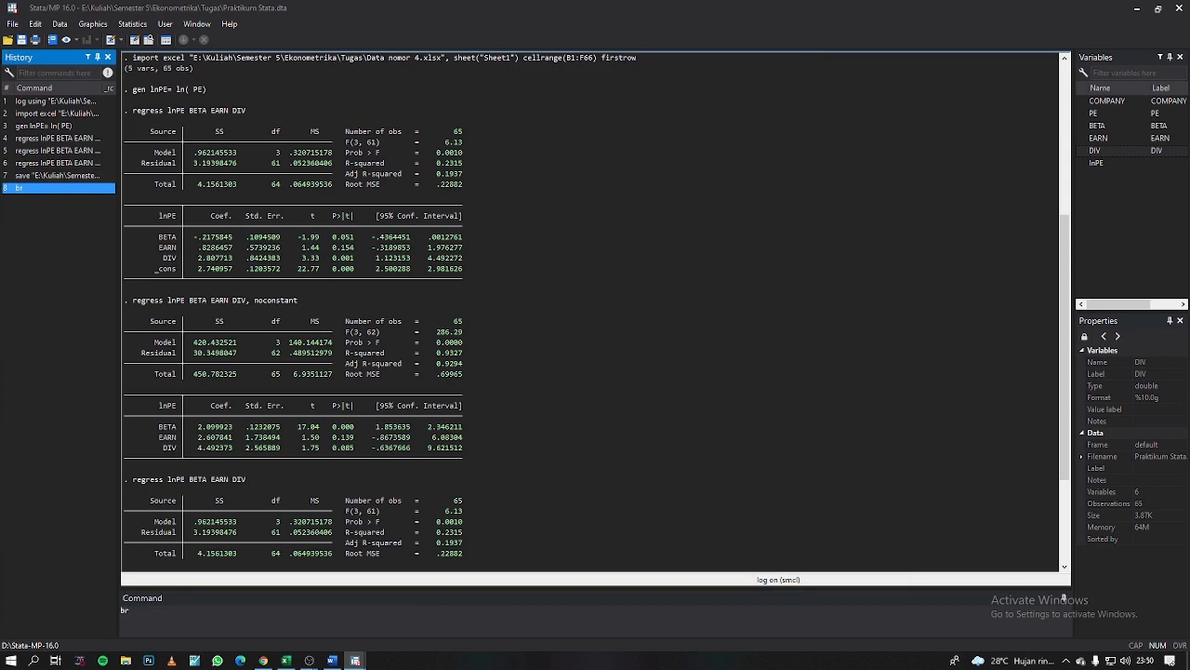
{"action": "left_click", "coordinate": [355, 660]}
{"action": "left_click", "coordinate": [423, 605]}
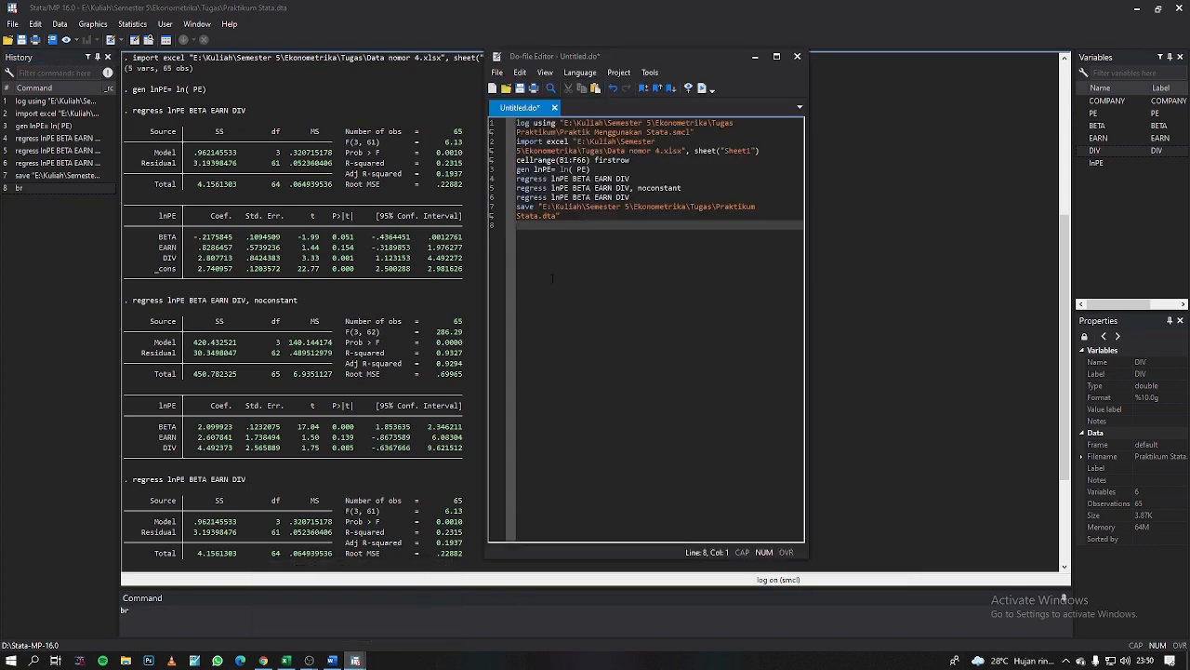
{"action": "type", "text": "br"}
Step: Save the do-file as PRAKTIKUM STATA in the Tugas folder
{"action": "left_click", "coordinate": [520, 90]}
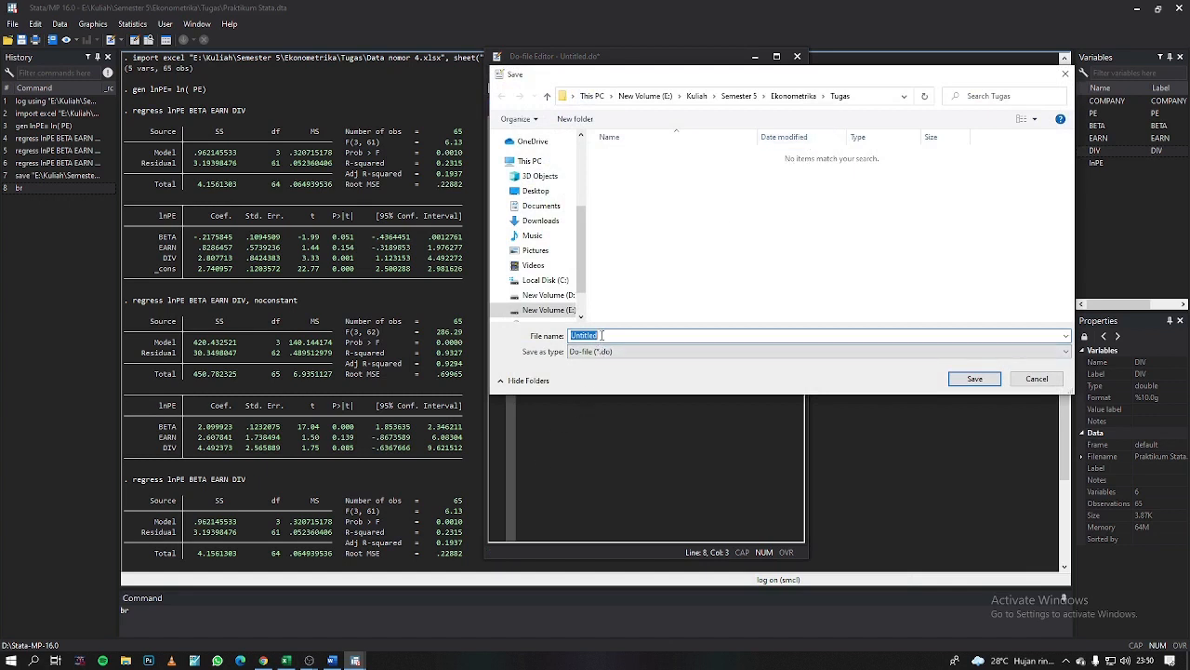
{"action": "type", "text": "PR"}
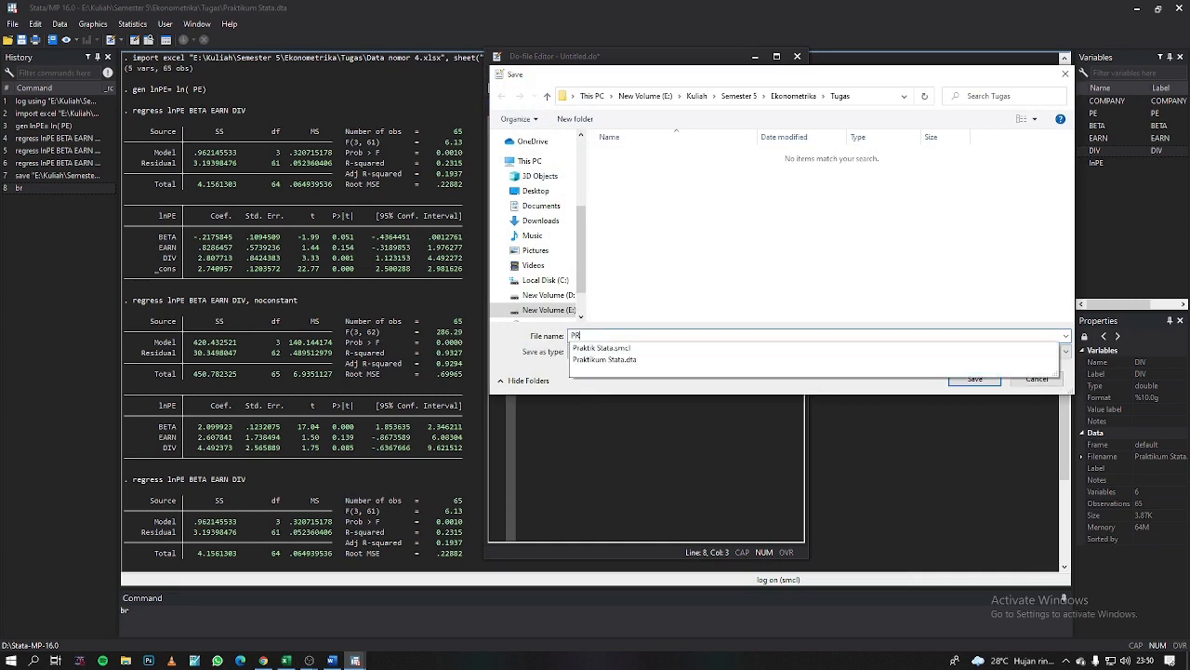
{"action": "type", "text": "AKTIKUM"}
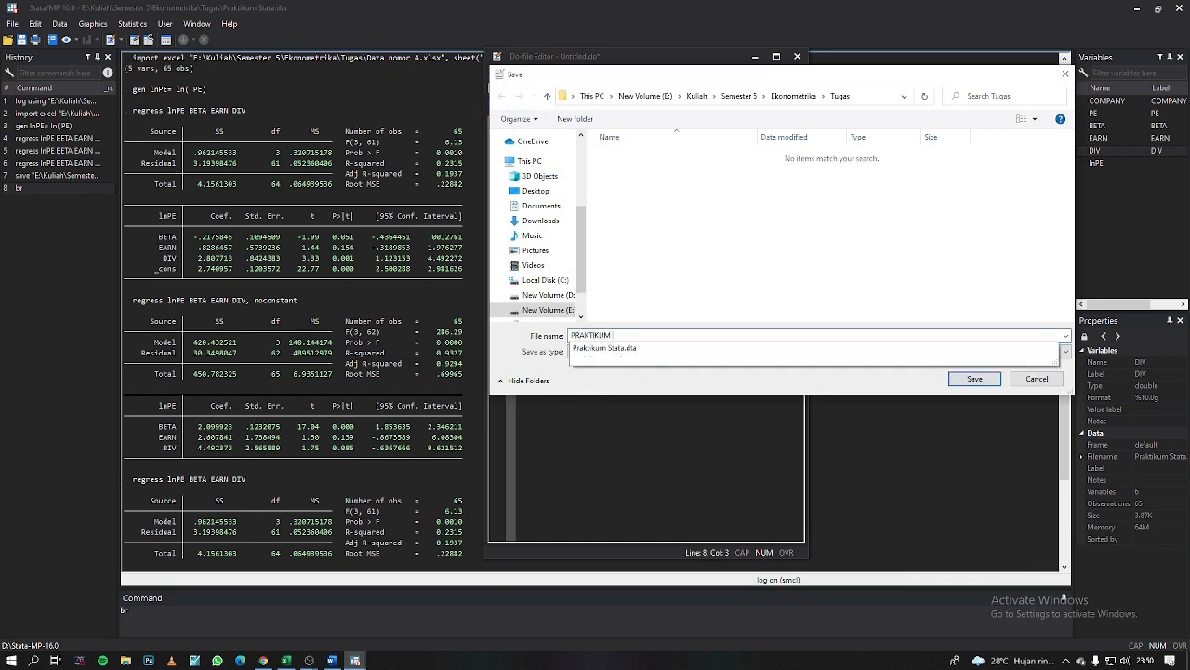
{"action": "type", "text": " STATA"}
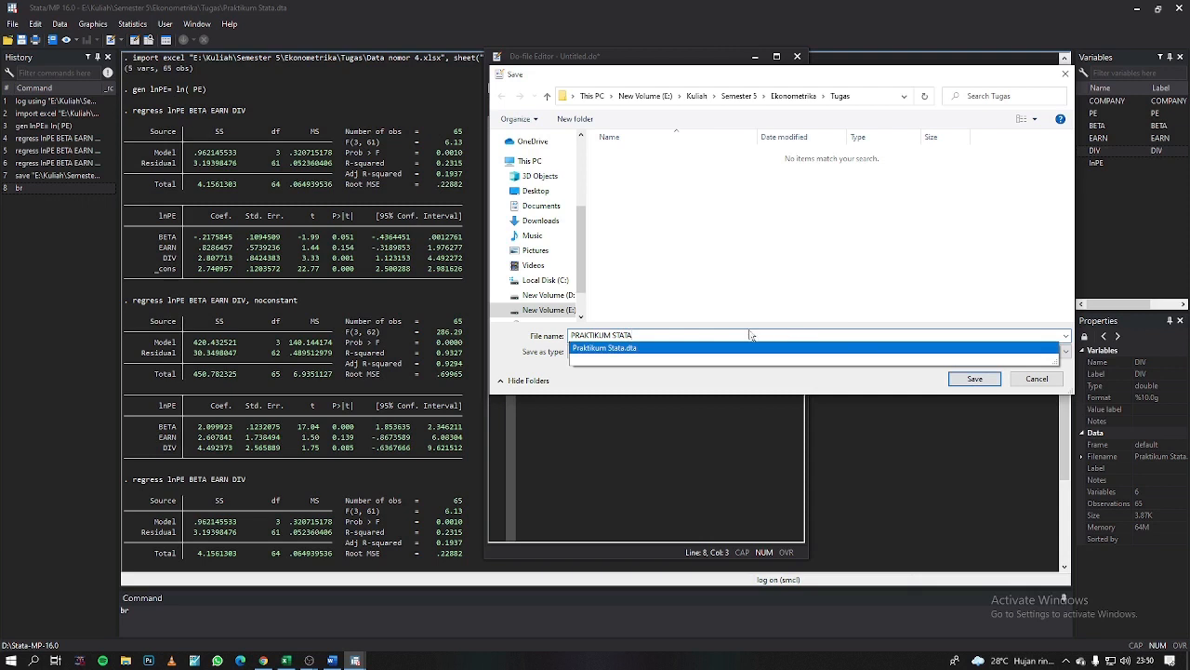
{"action": "left_click", "coordinate": [745, 388]}
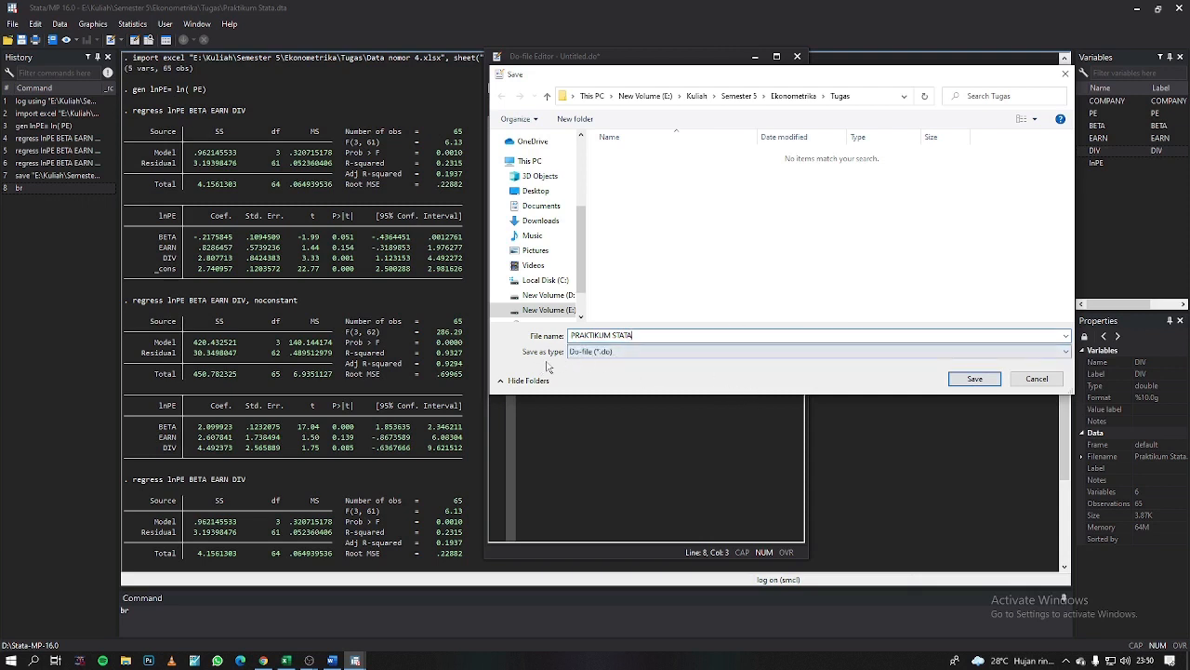
{"action": "left_click", "coordinate": [974, 379]}
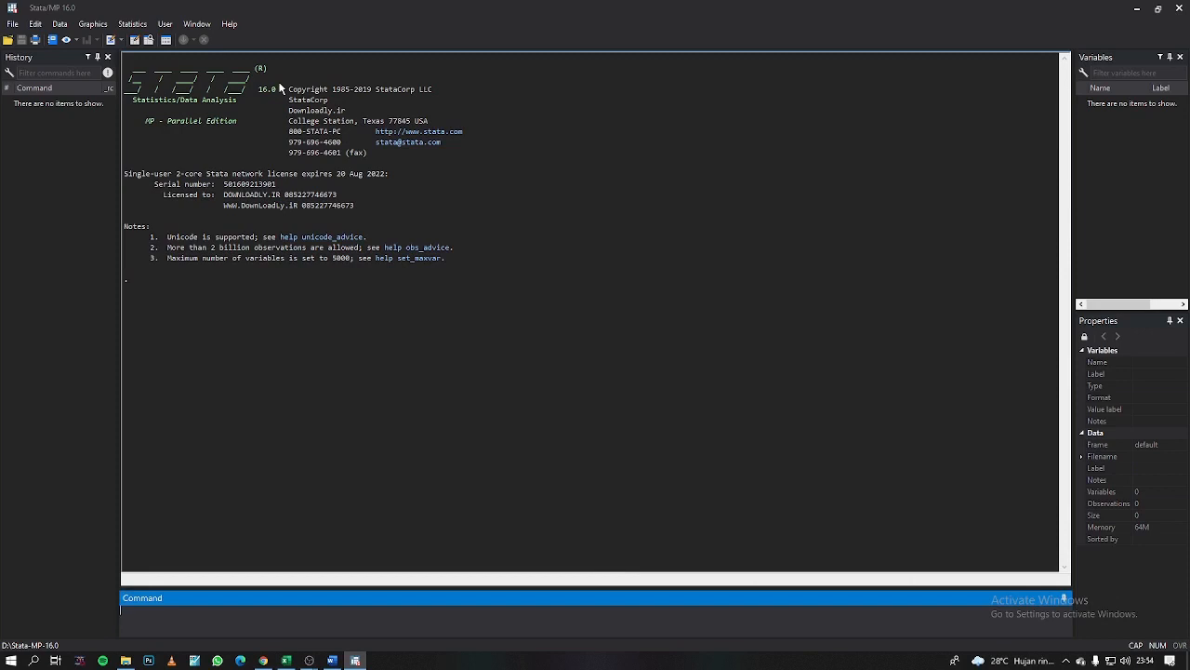
Step: In the new Stata session, open the saved PRAKTIKUM STATA do-file from the Tugas folder in the Do-file Editor
{"action": "left_click", "coordinate": [112, 40]}
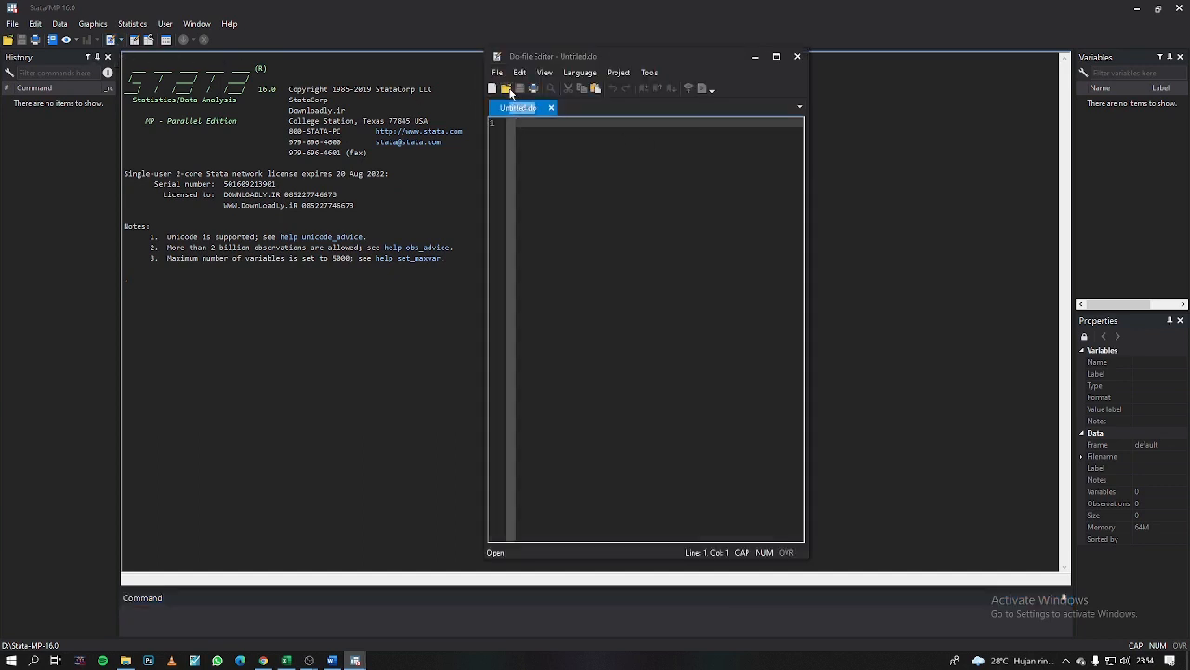
{"action": "left_click", "coordinate": [508, 89]}
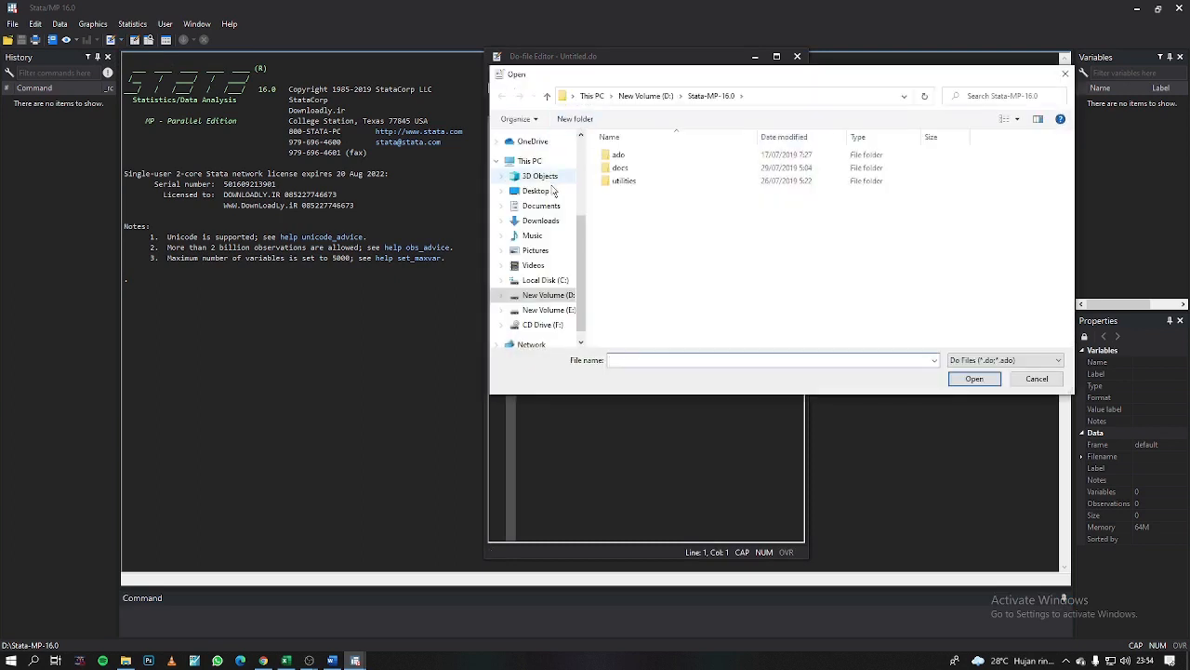
{"action": "scroll", "coordinate": [546, 231], "scroll_direction": "up", "scroll_amount": 1}
{"action": "scroll", "coordinate": [546, 230], "scroll_direction": "up", "scroll_amount": 1}
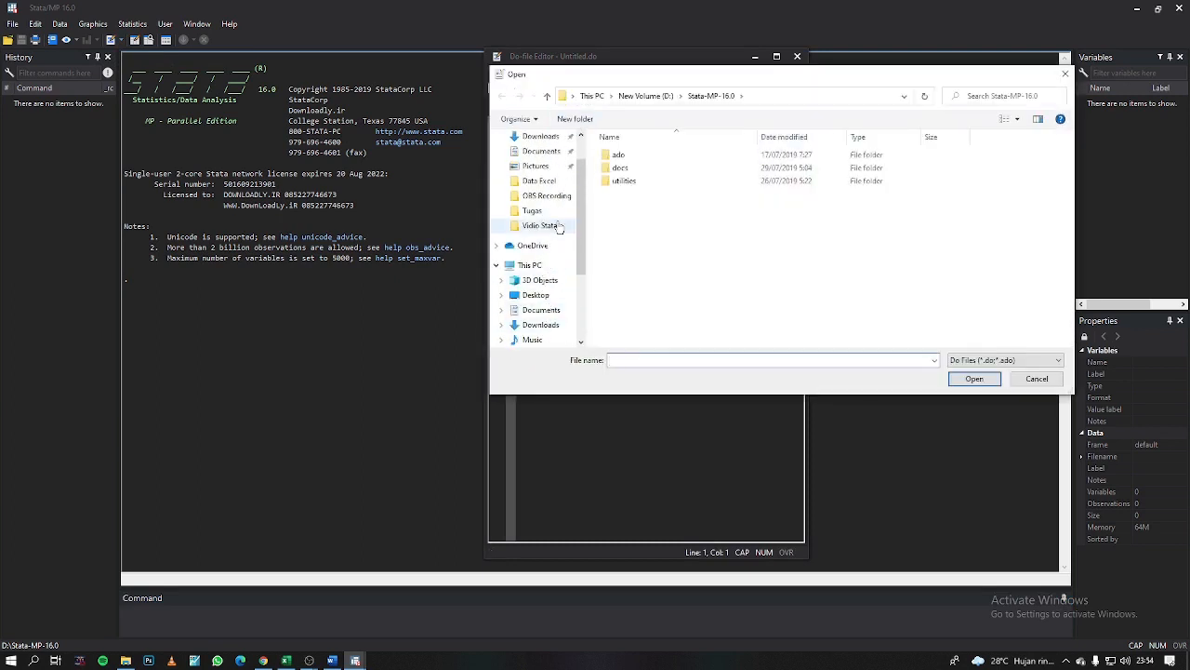
{"action": "left_click", "coordinate": [532, 211]}
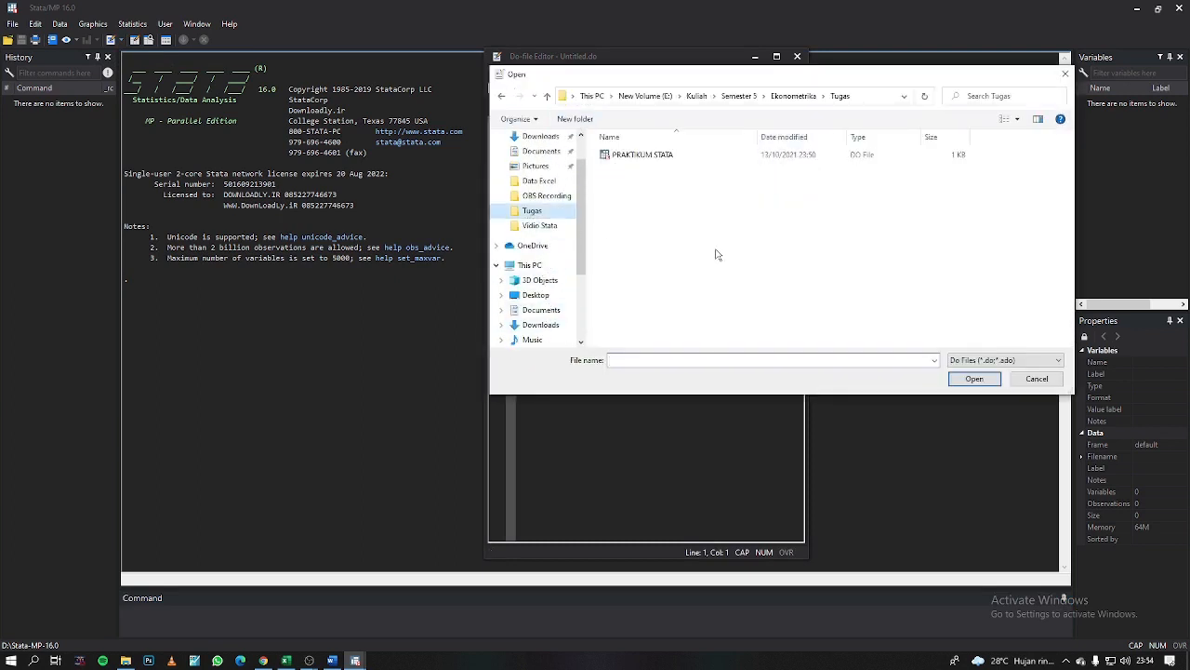
{"action": "left_click", "coordinate": [630, 156]}
{"action": "left_click", "coordinate": [975, 380]}
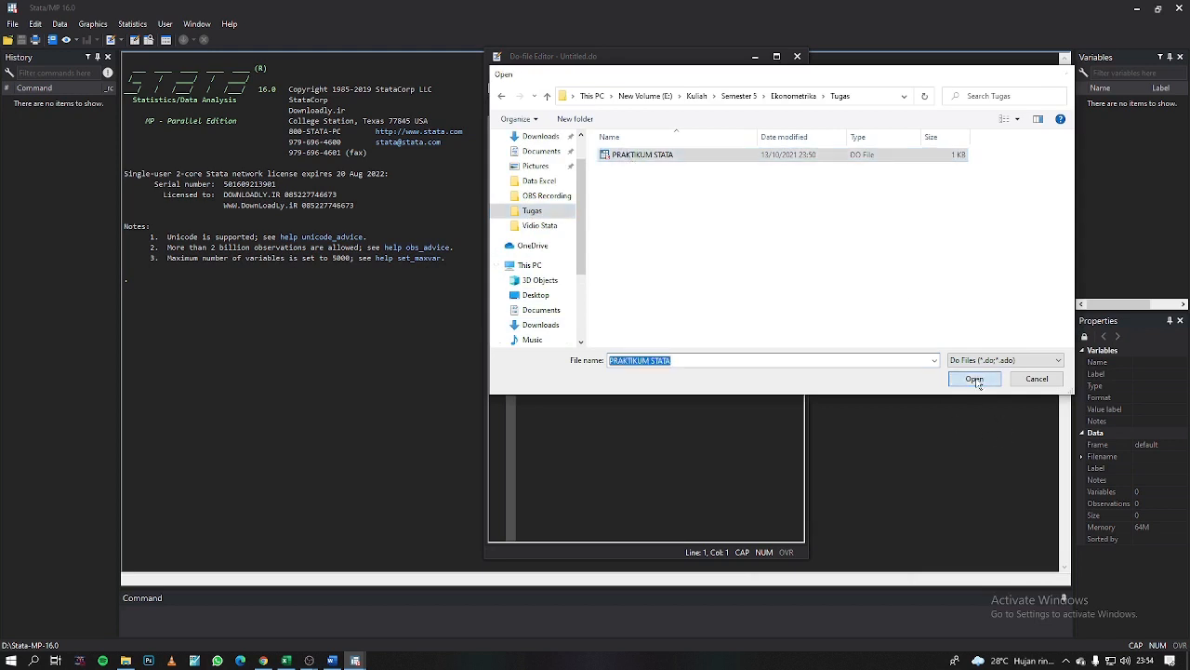
Step: Try to run all the commands of the PRAKTIKUM STATA do-file
{"action": "left_click", "coordinate": [615, 198]}
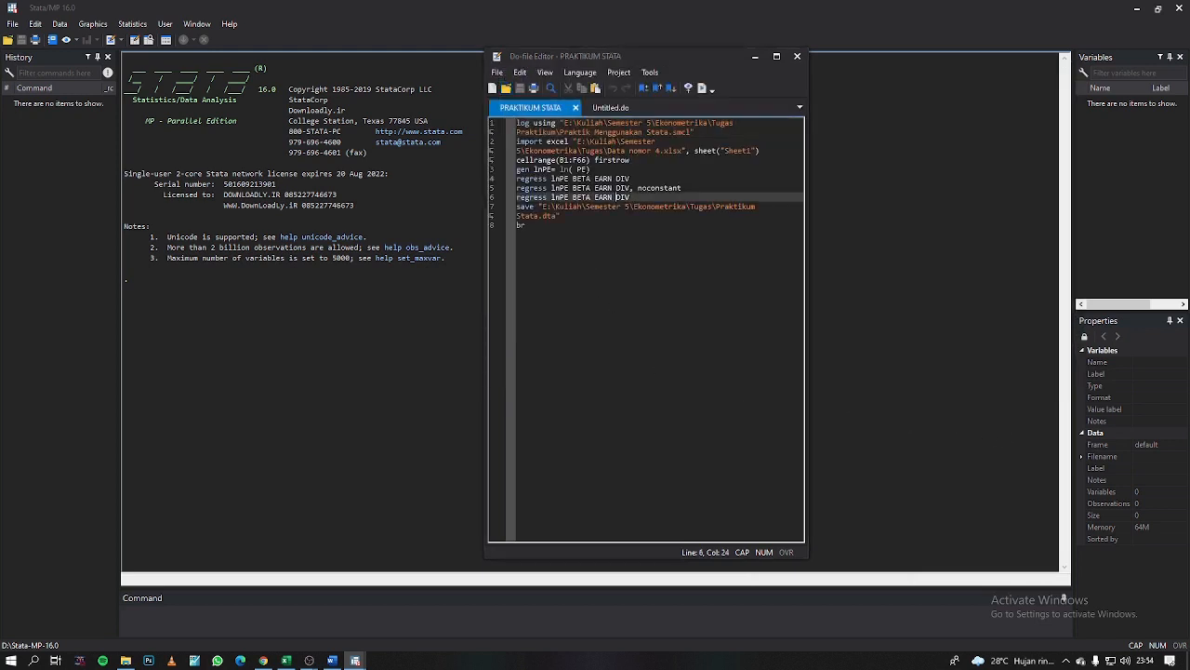
{"action": "left_click", "coordinate": [532, 123]}
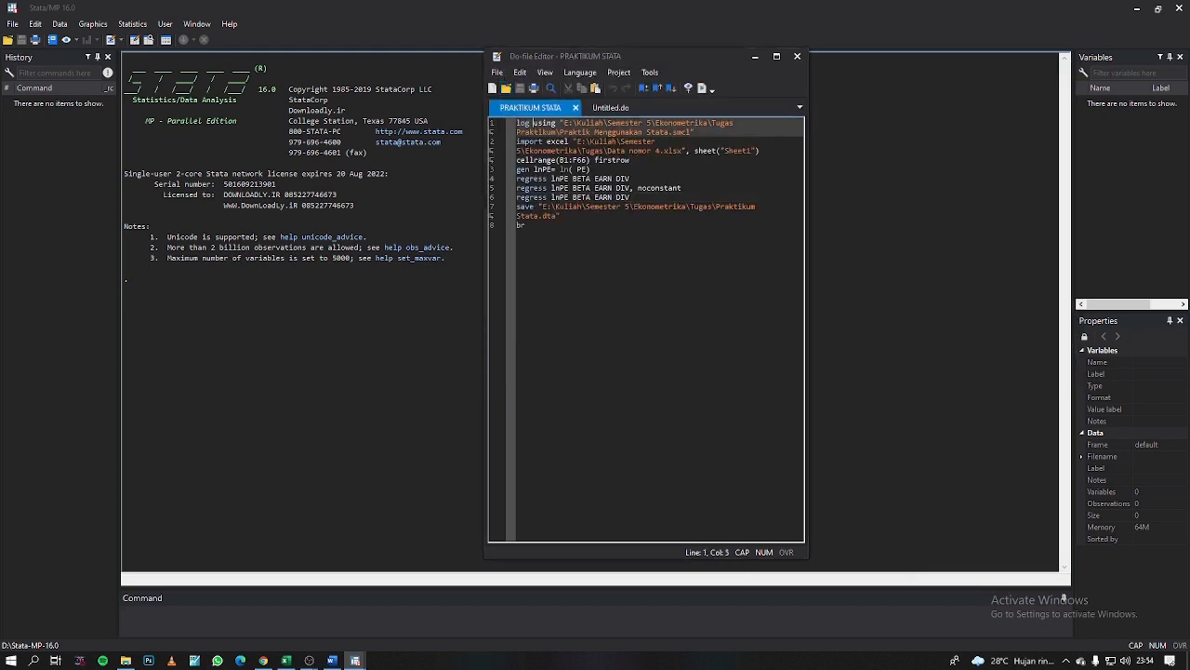
{"action": "left_click", "coordinate": [645, 258]}
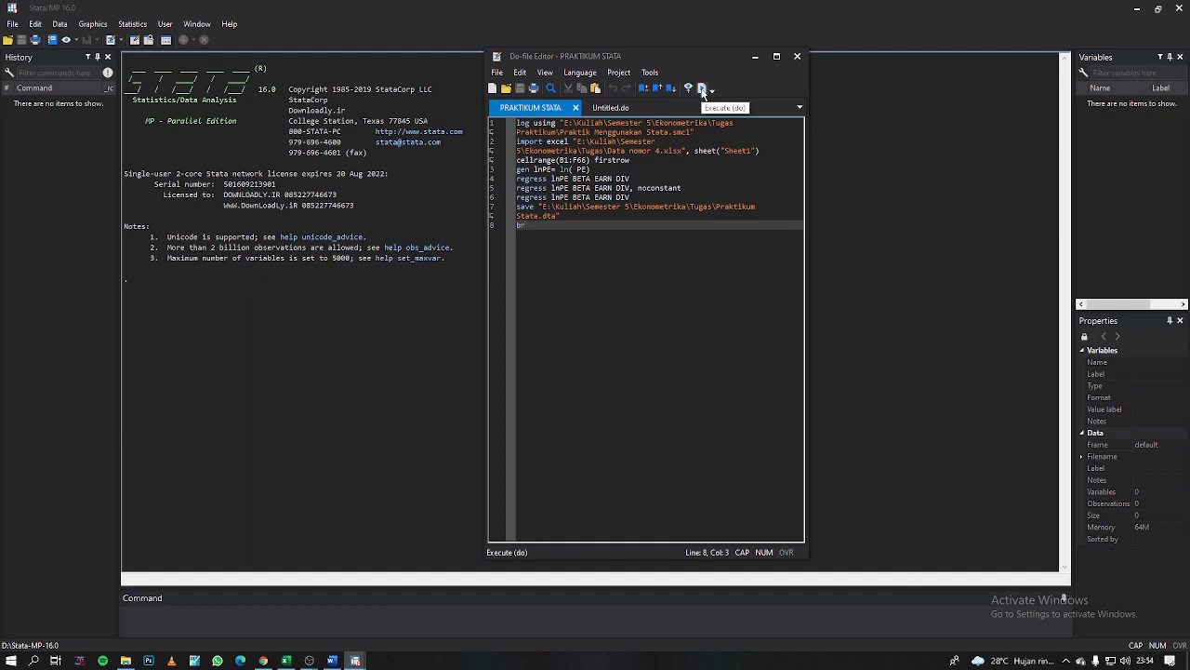
{"action": "left_click", "coordinate": [702, 89]}
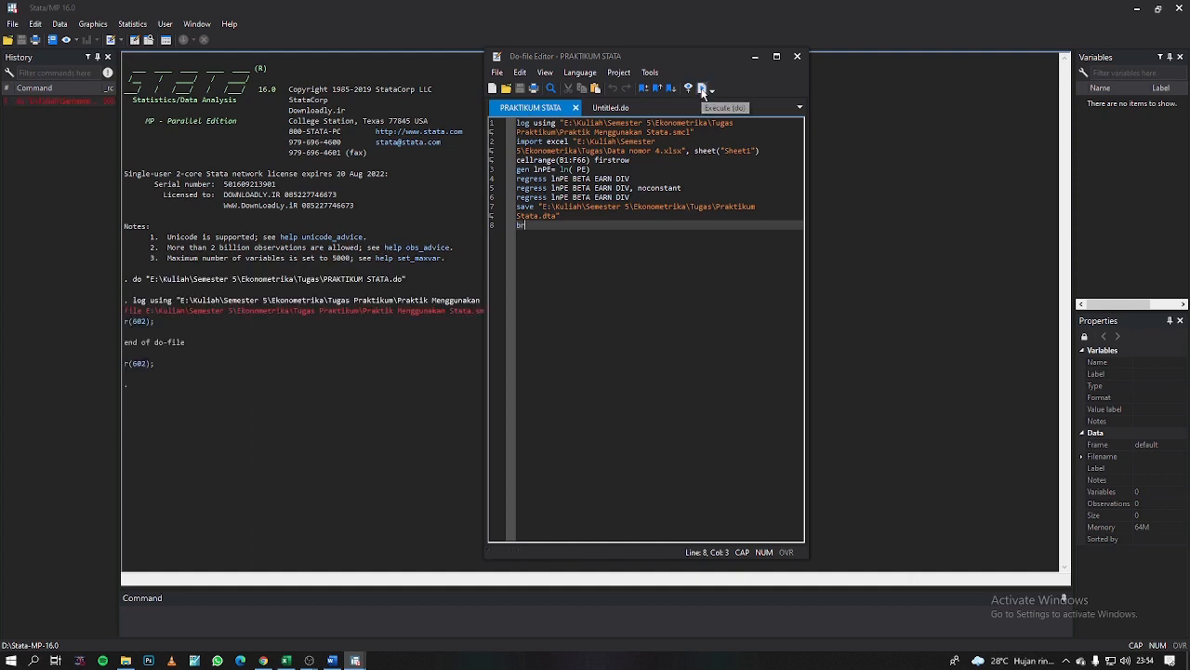
Step: Check the do-file run's output in the Results window, and return to the PRAKTIKUM STATA do-file
{"action": "left_click", "coordinate": [756, 57]}
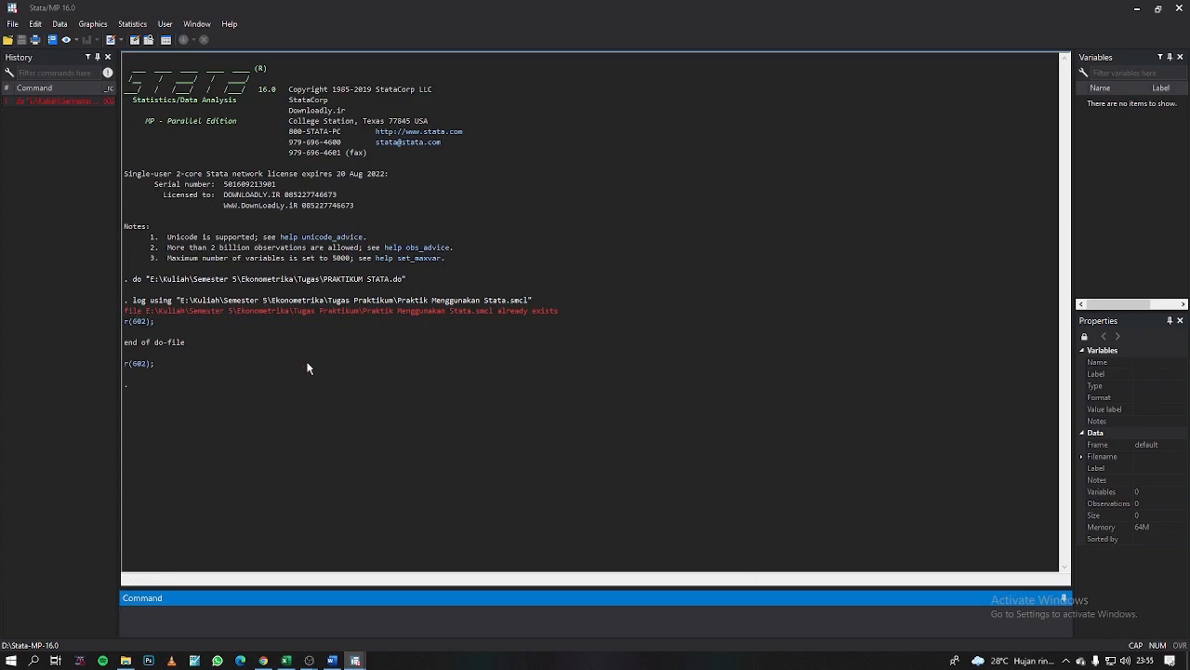
{"action": "mouse_move", "coordinate": [352, 660]}
{"action": "left_click", "coordinate": [404, 613]}
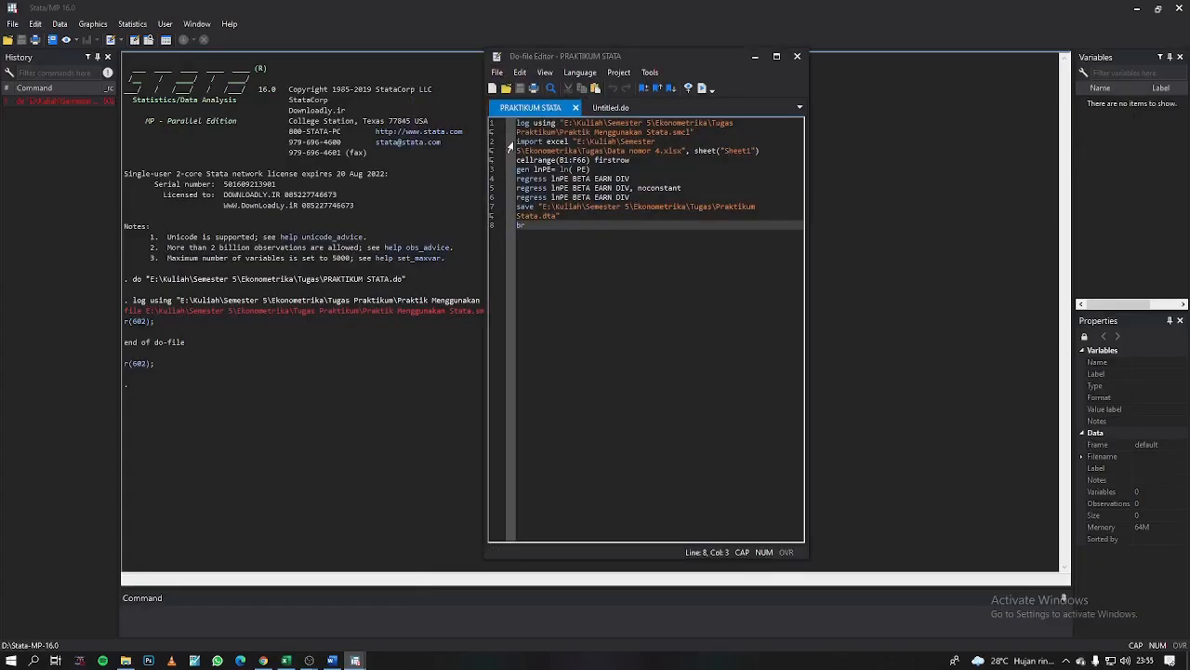
Step: Run only the do-file commands from the Excel import through br, leaving out the log command, and close the Do-file Editor
{"action": "left_click_drag", "start_coordinate": [516, 123], "coordinate": [571, 225]}
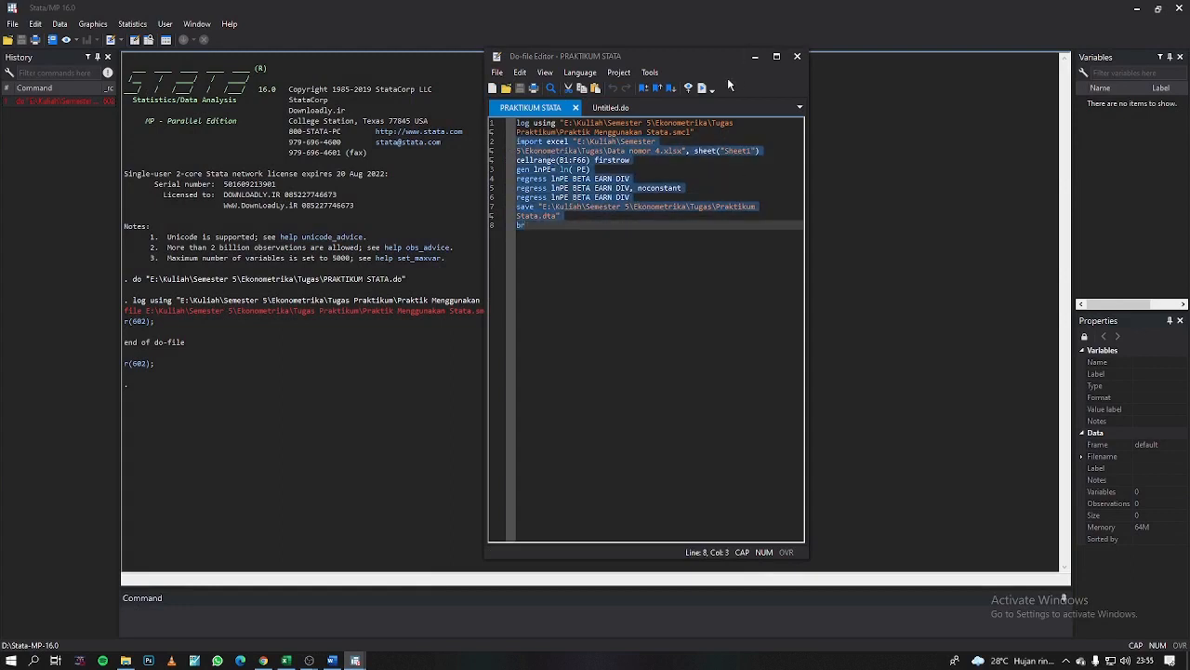
{"action": "left_click", "coordinate": [704, 88]}
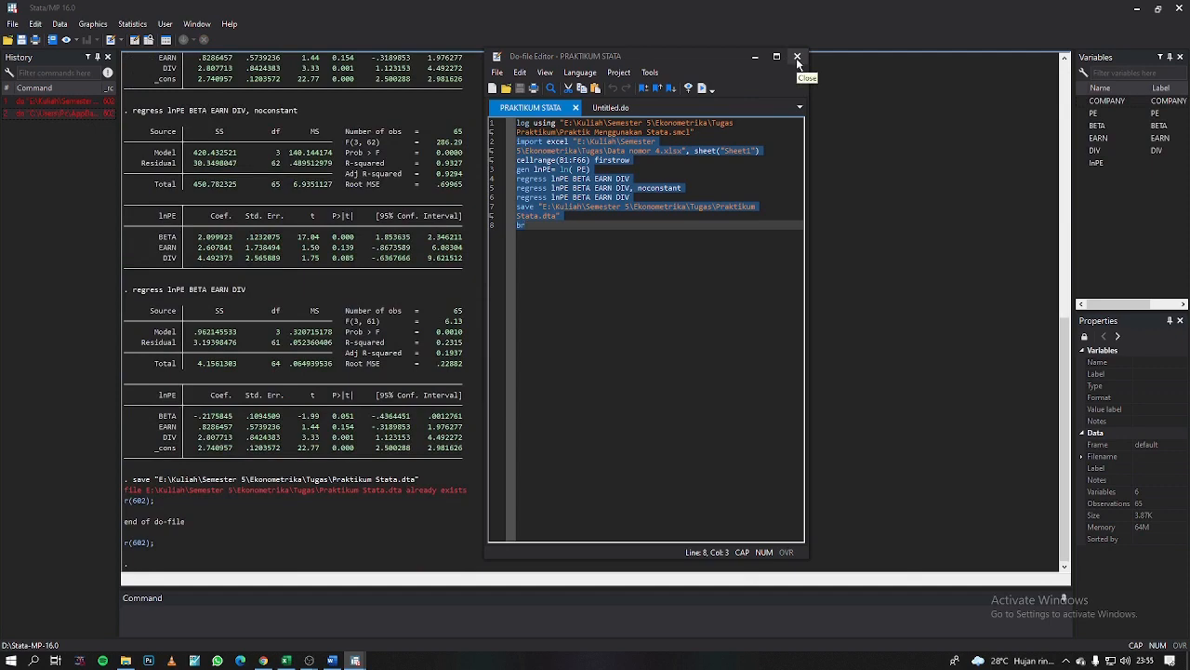
{"action": "left_click", "coordinate": [796, 57]}
Step: Review the results of the do-file run from the Excel import and lnPE regressions through to the save command
{"action": "scroll", "coordinate": [488, 399], "scroll_direction": "up", "scroll_amount": 10}
{"action": "scroll", "coordinate": [462, 404], "scroll_direction": "up", "scroll_amount": 3}
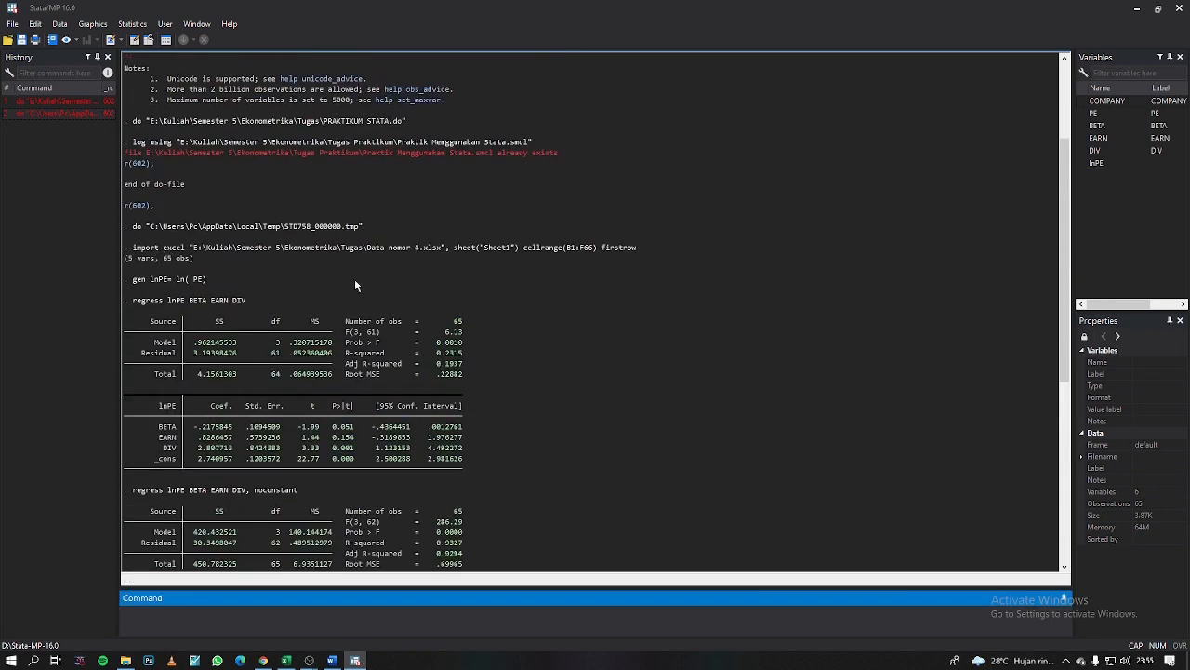
{"action": "scroll", "coordinate": [181, 247], "scroll_direction": "down", "scroll_amount": 3}
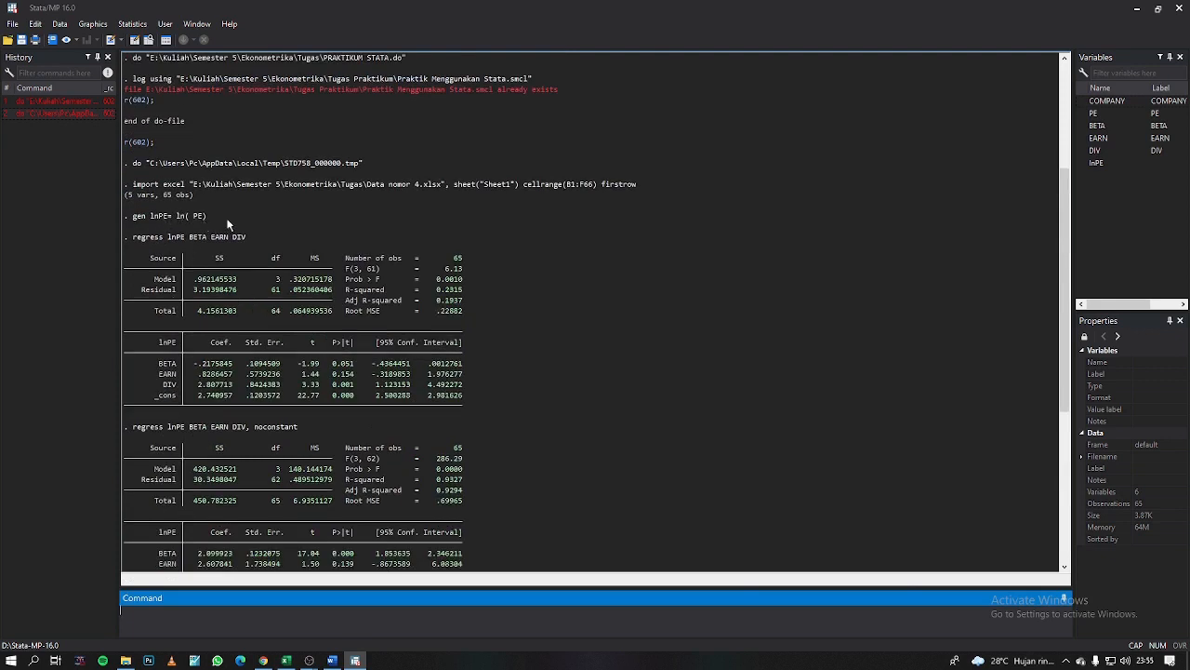
{"action": "scroll", "coordinate": [160, 222], "scroll_direction": "down", "scroll_amount": 3}
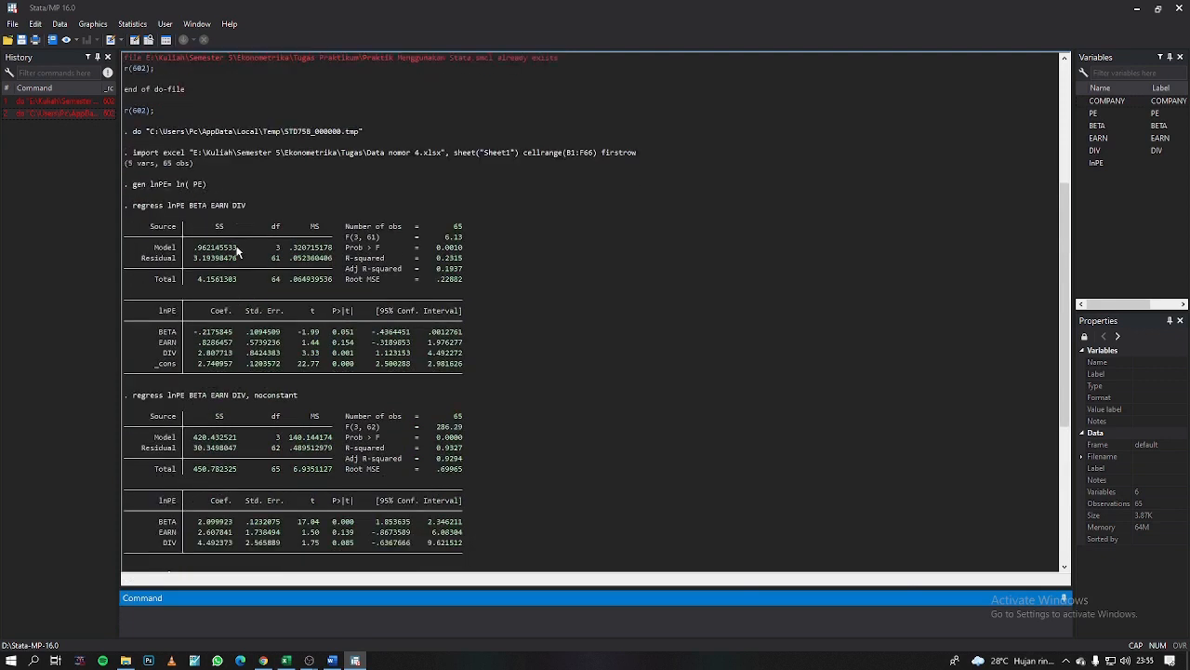
{"action": "scroll", "coordinate": [249, 213], "scroll_direction": "down", "scroll_amount": 12}
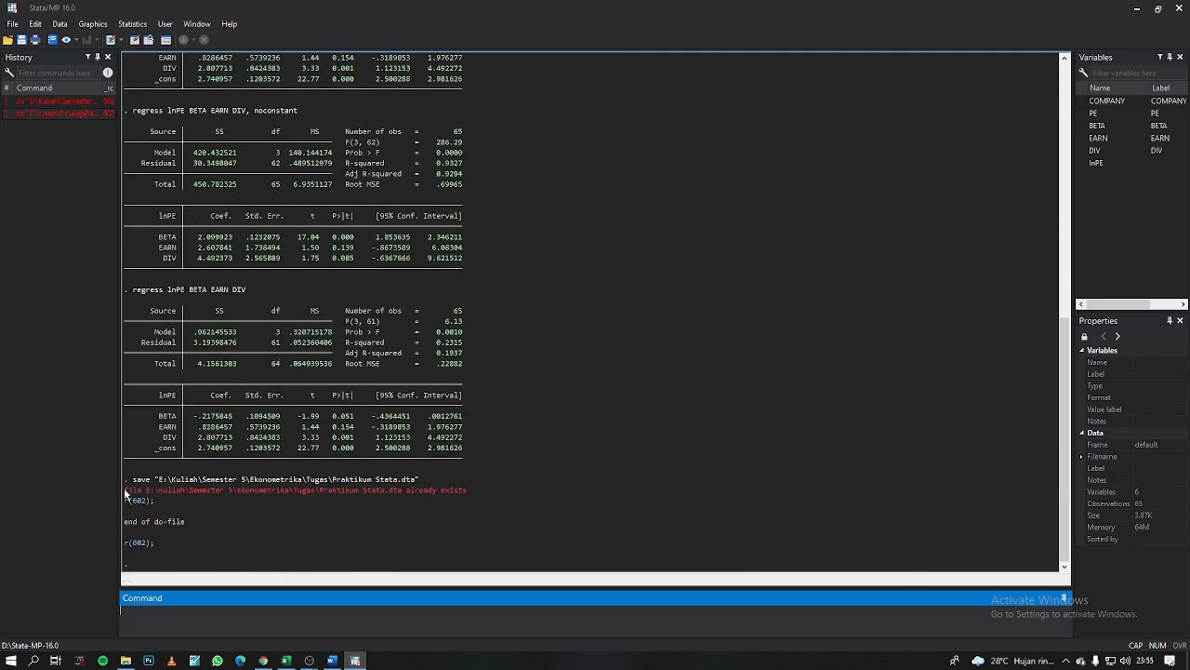
{"action": "left_click", "coordinate": [149, 479]}
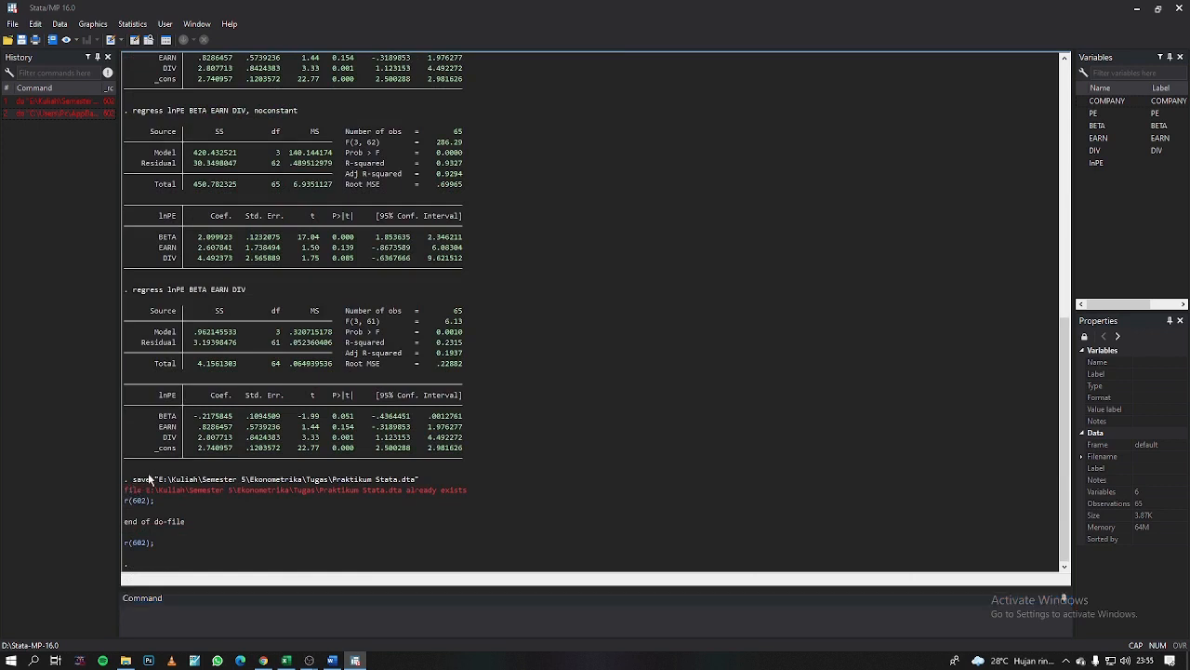
{"action": "left_click_drag", "start_coordinate": [136, 480], "coordinate": [415, 481]}
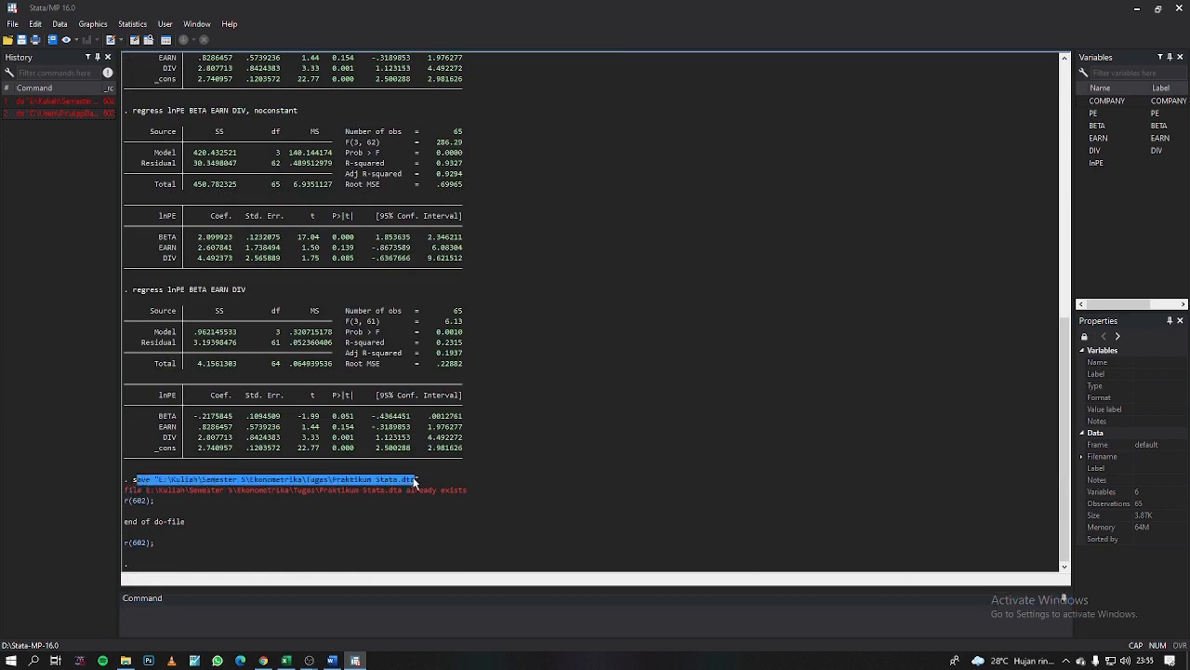
{"action": "left_click", "coordinate": [420, 521]}
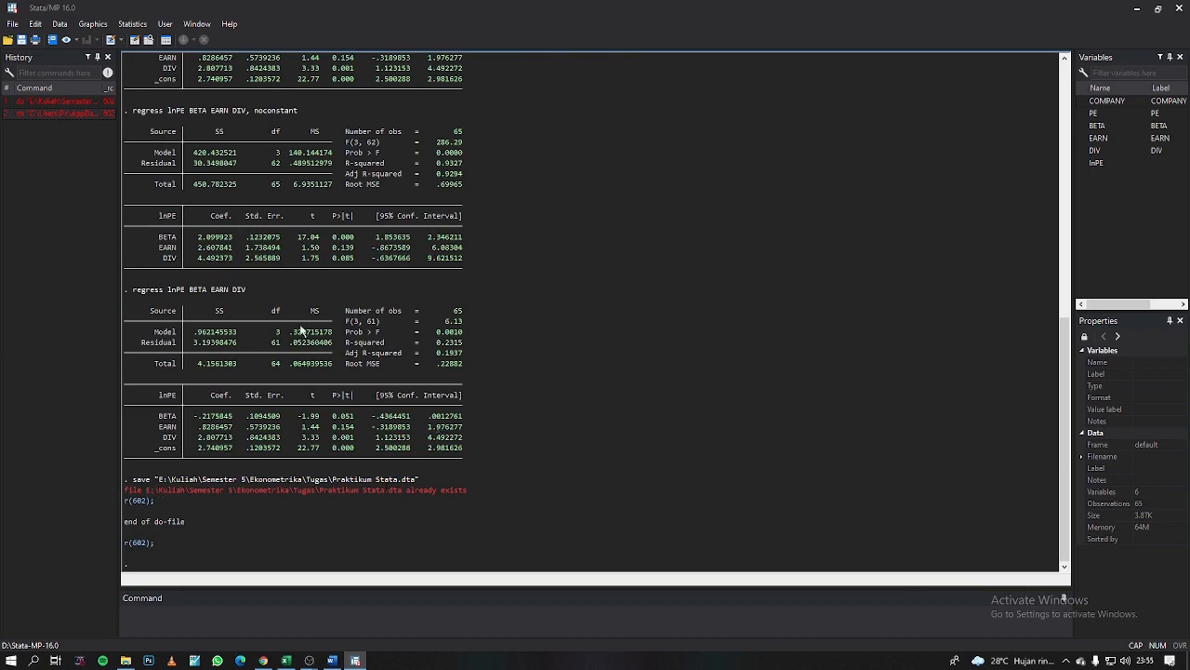
Step: Examine the messages under the save and log using commands in the Results window, rechecking the regression output between them
{"action": "scroll", "coordinate": [326, 325], "scroll_direction": "up", "scroll_amount": 10}
{"action": "scroll", "coordinate": [313, 320], "scroll_direction": "down", "scroll_amount": 9}
{"action": "scroll", "coordinate": [314, 319], "scroll_direction": "down", "scroll_amount": 1}
{"action": "left_click_drag", "start_coordinate": [124, 488], "coordinate": [372, 500]}
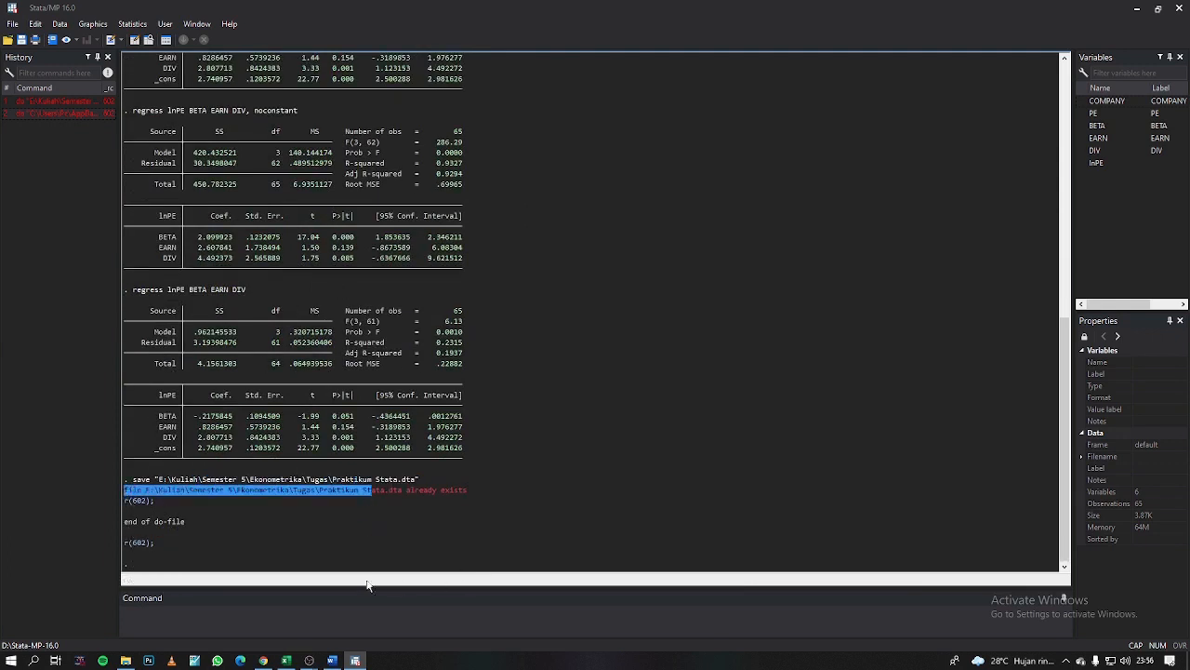
{"action": "scroll", "coordinate": [179, 544], "scroll_direction": "up", "scroll_amount": 15}
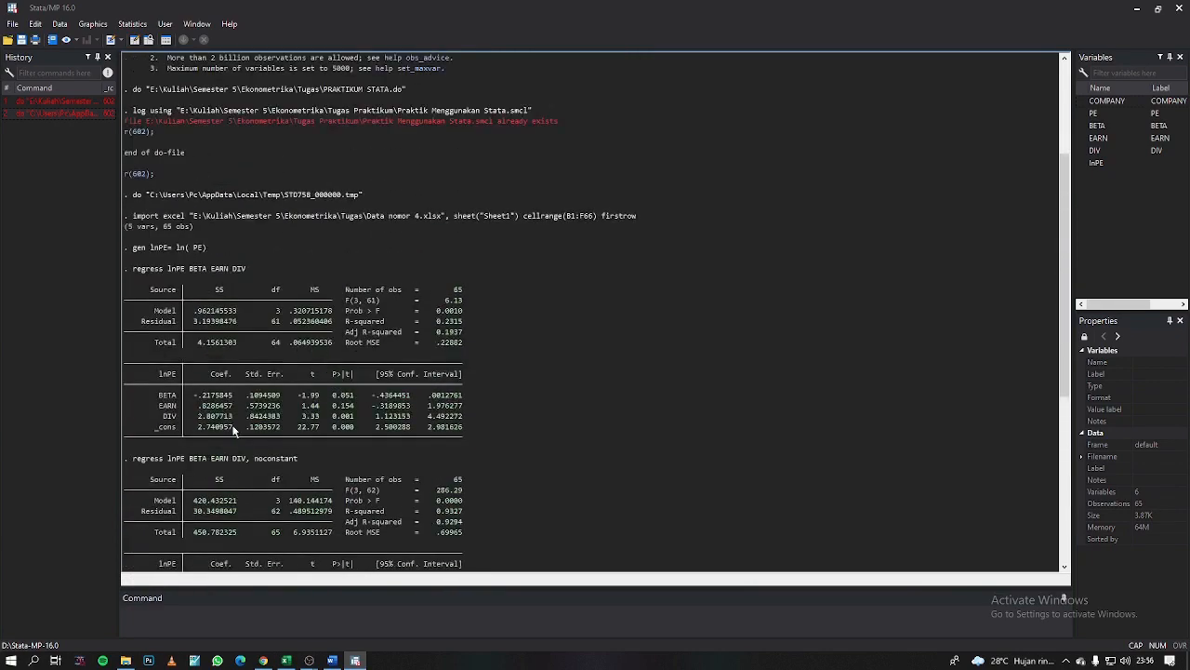
{"action": "scroll", "coordinate": [211, 366], "scroll_direction": "down", "scroll_amount": 1}
{"action": "scroll", "coordinate": [211, 365], "scroll_direction": "down", "scroll_amount": 9}
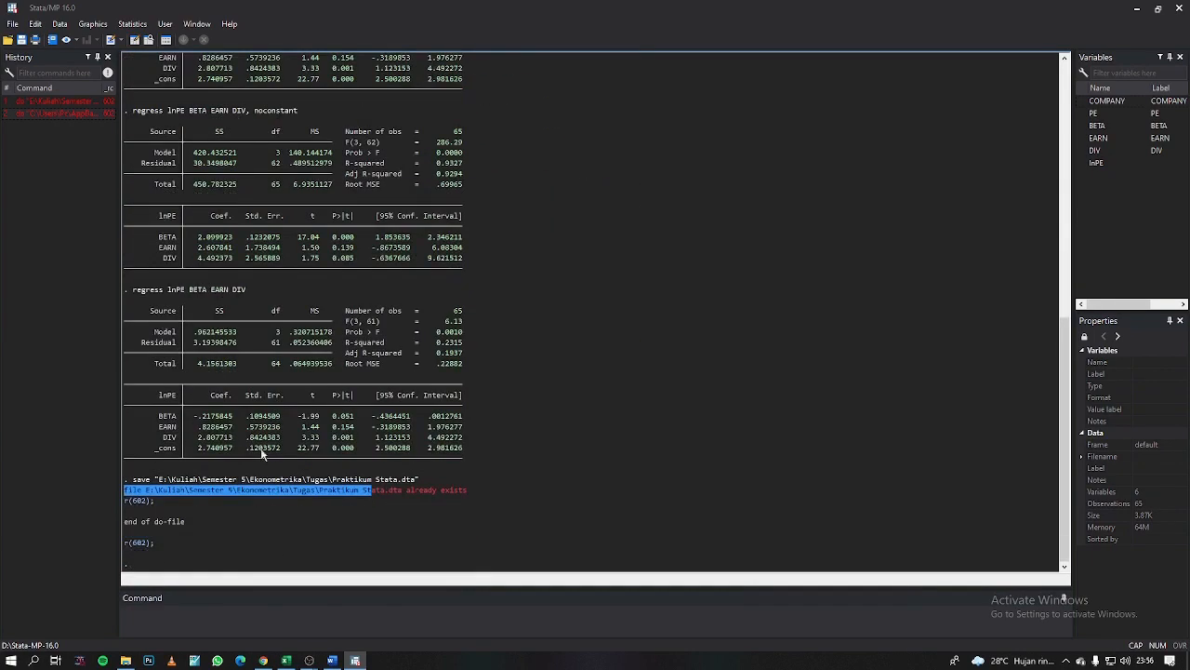
{"action": "left_click", "coordinate": [339, 535]}
{"action": "mouse_move", "coordinate": [361, 662]}
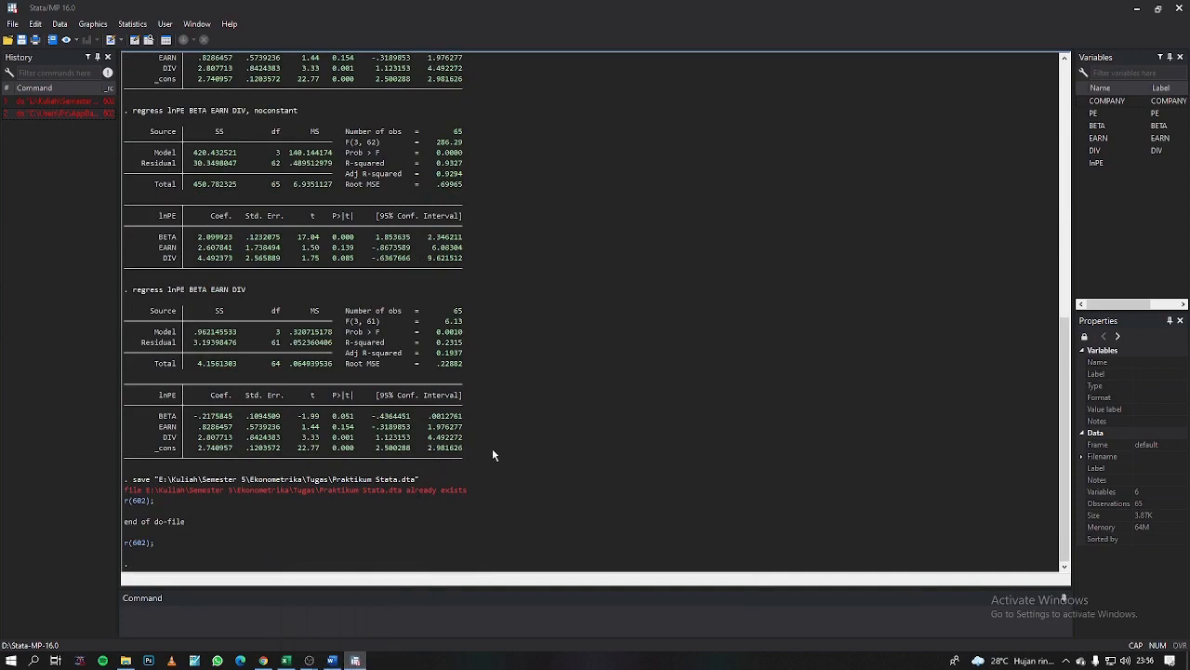
{"action": "scroll", "coordinate": [484, 407], "scroll_direction": "up", "scroll_amount": 6}
{"action": "scroll", "coordinate": [482, 310], "scroll_direction": "up", "scroll_amount": 5}
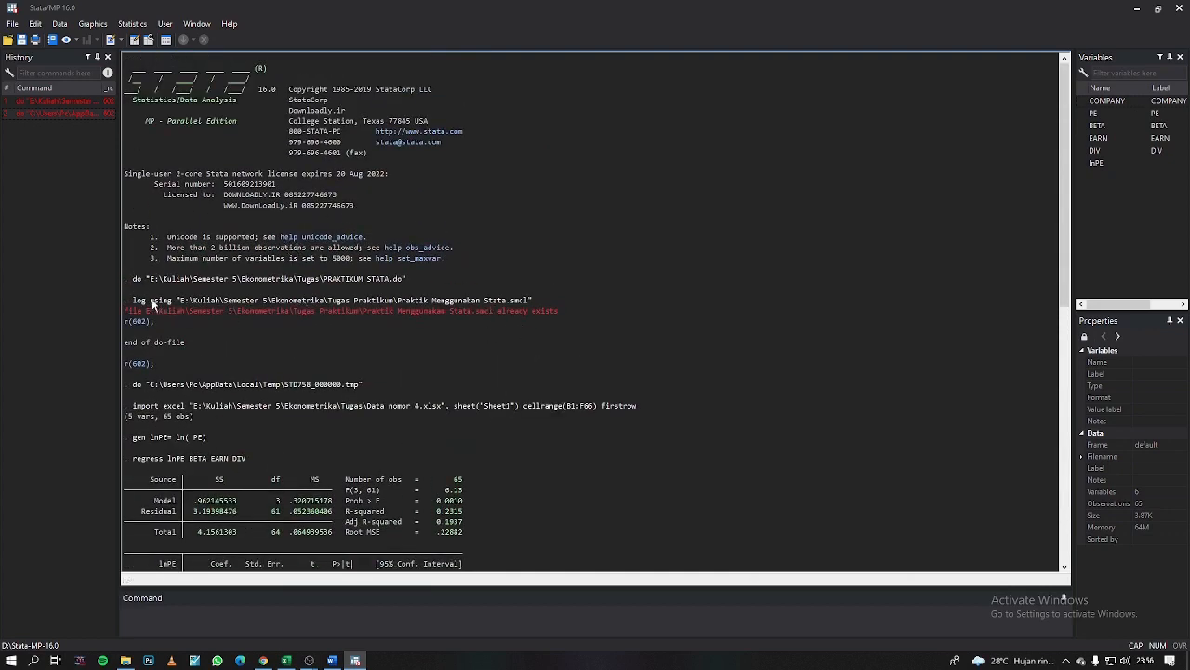
{"action": "left_click_drag", "start_coordinate": [135, 302], "coordinate": [574, 311]}
{"action": "left_click", "coordinate": [541, 347]}
{"action": "scroll", "coordinate": [511, 301], "scroll_direction": "down", "scroll_amount": 17}
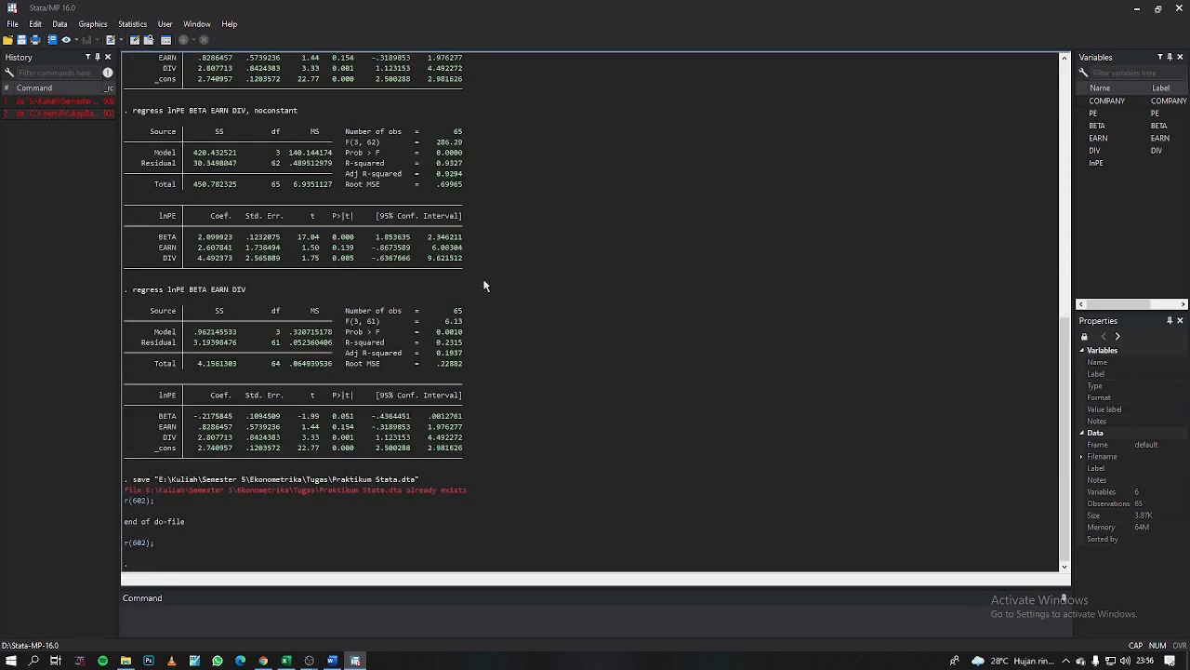